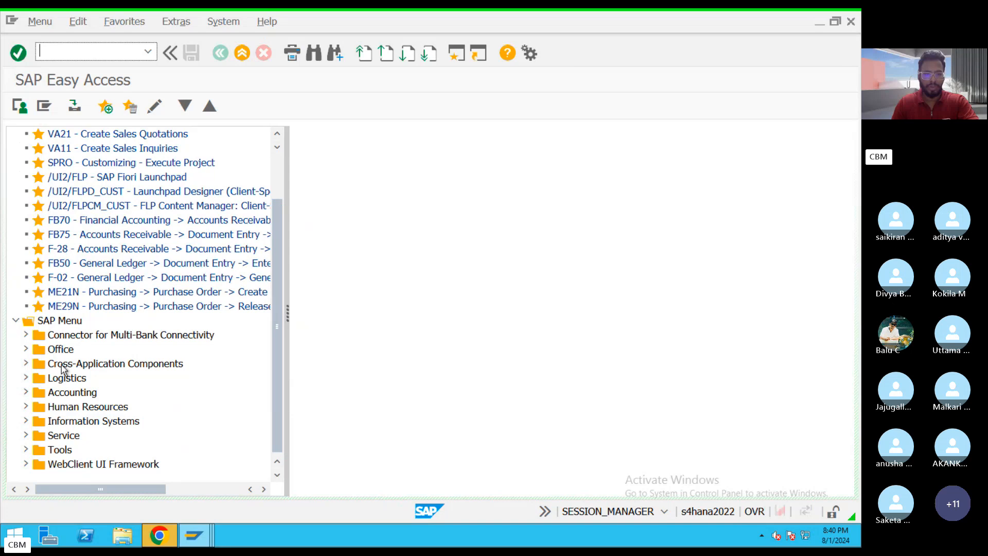
scroll(282, 227, up, 2)
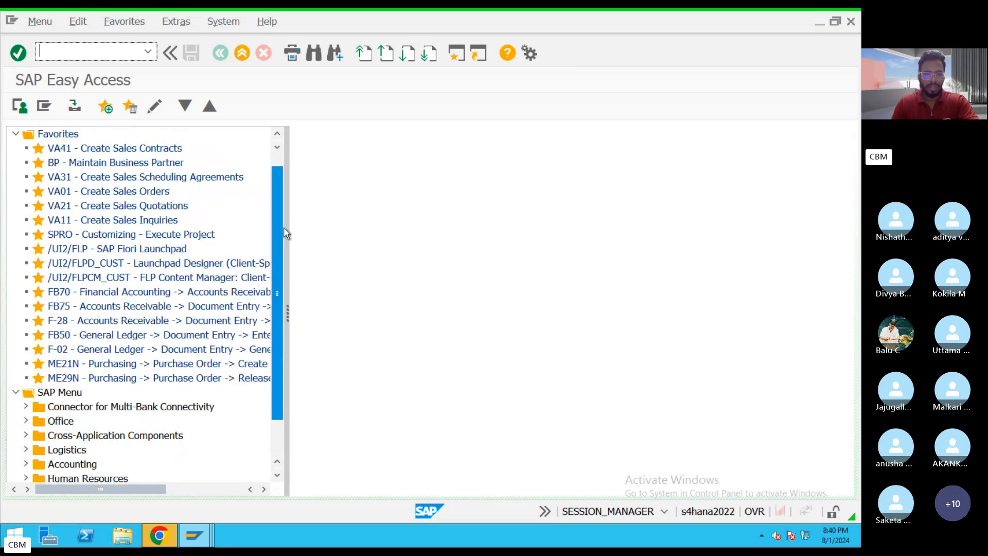
scroll(272, 358, down, 2)
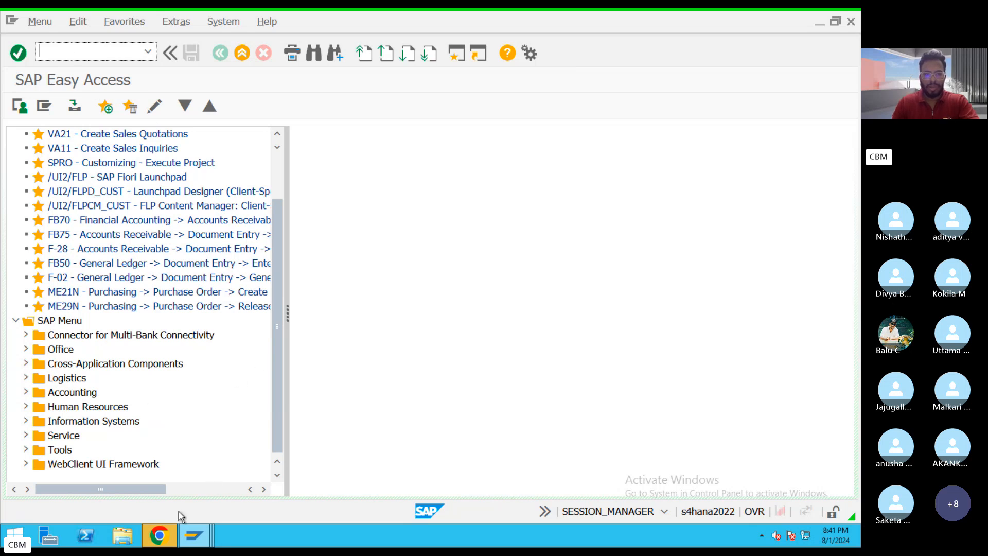
mouse_move(204, 531)
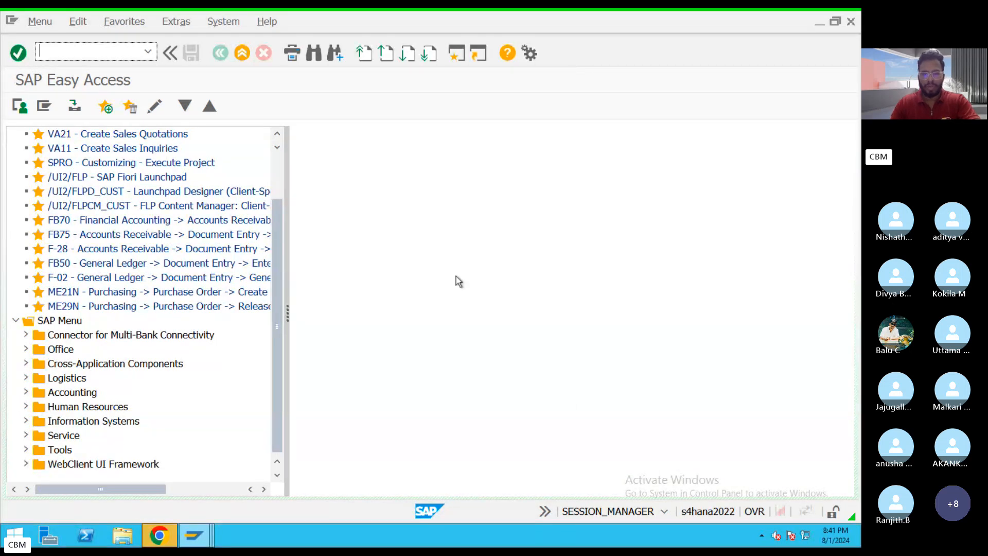
Switch to the blank notes document and add the heading "Salary paid" underlined with a row of equals signs.
key(ctrl+Left)
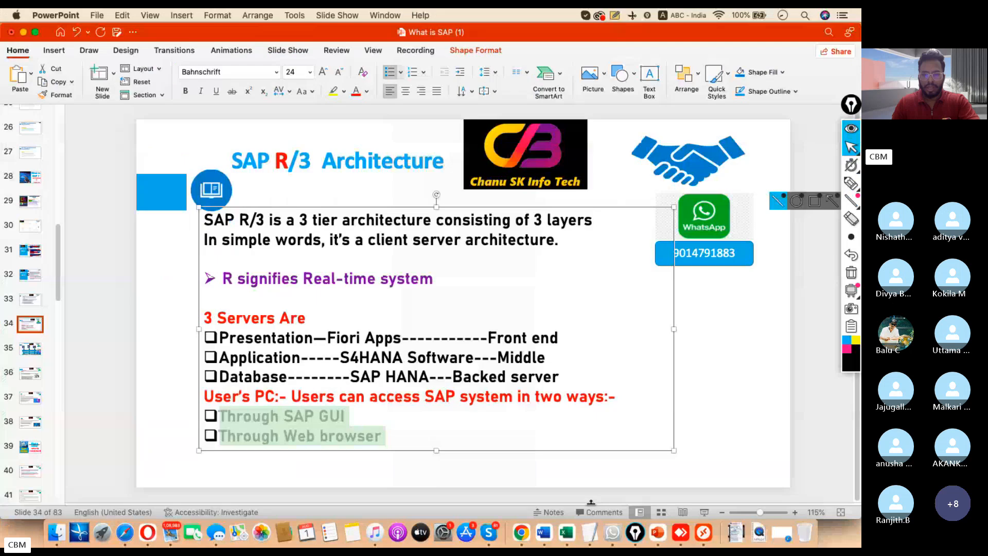
key(ctrl+Left)
key(Return)
key(Return)
text(S)
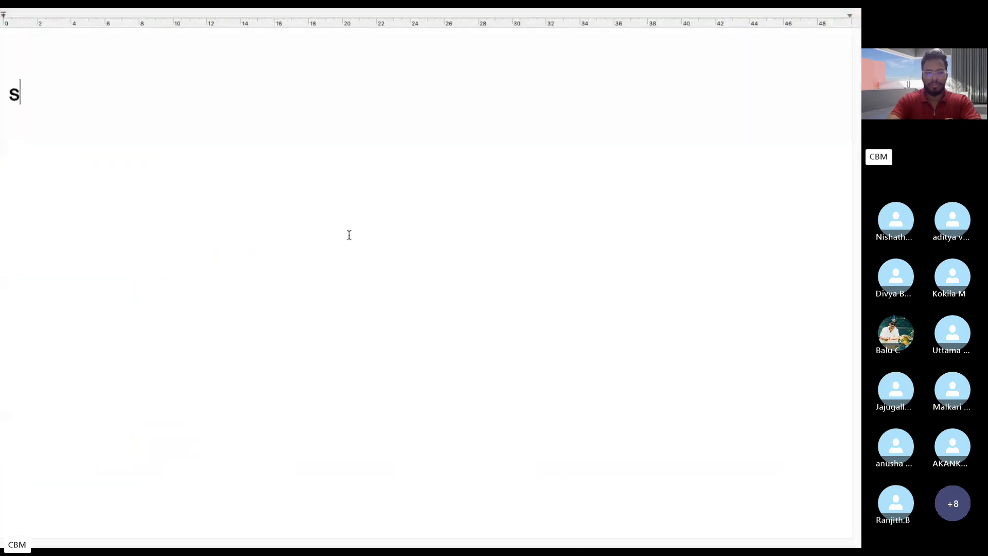
key(BackSpace)
text(Salary )
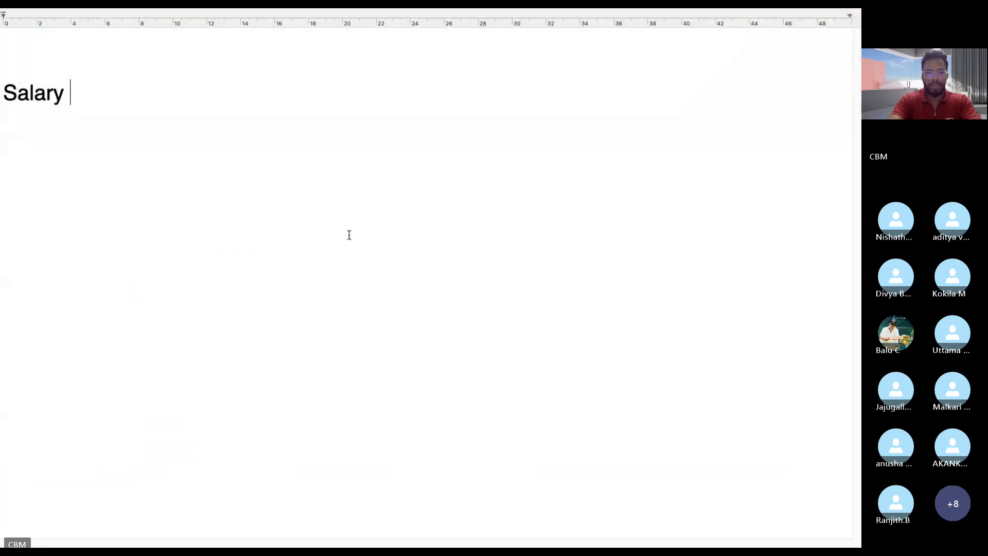
text(paid)
key(Return)
text(==)
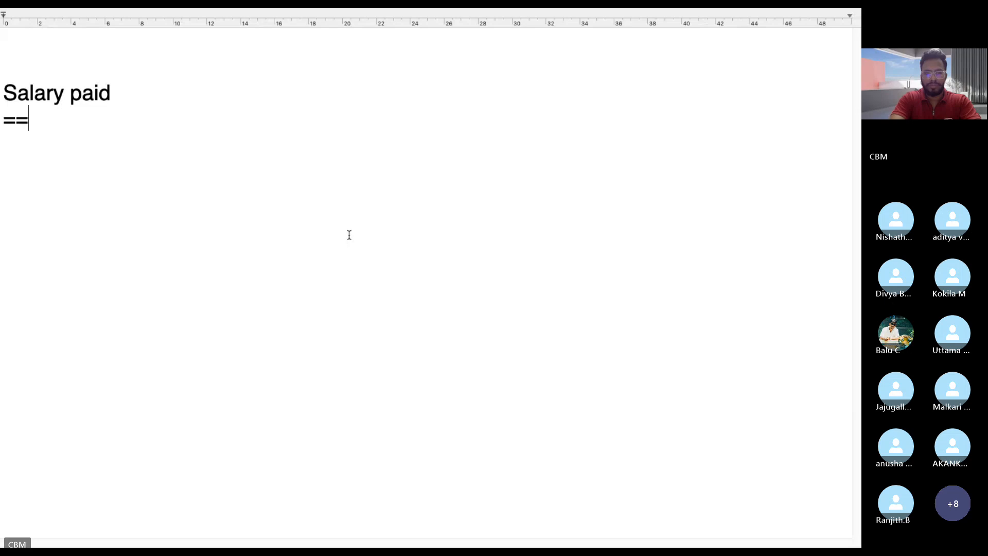
text(=======)
key(Return)
key(Return)
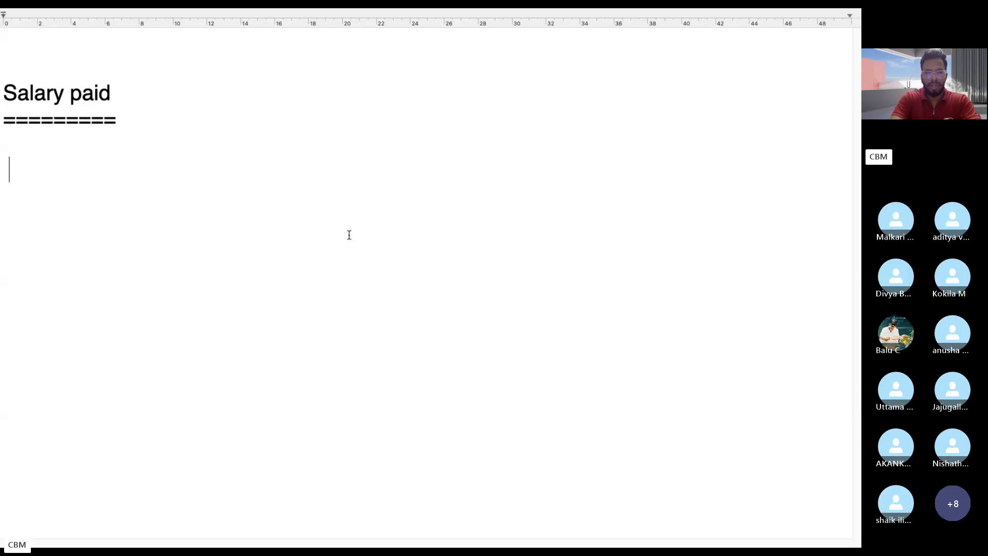
Write the journal entry "Salary A.c Dr" with "To Bank A.c Cr" beneath it and highlight both lines.
text(Salary A)
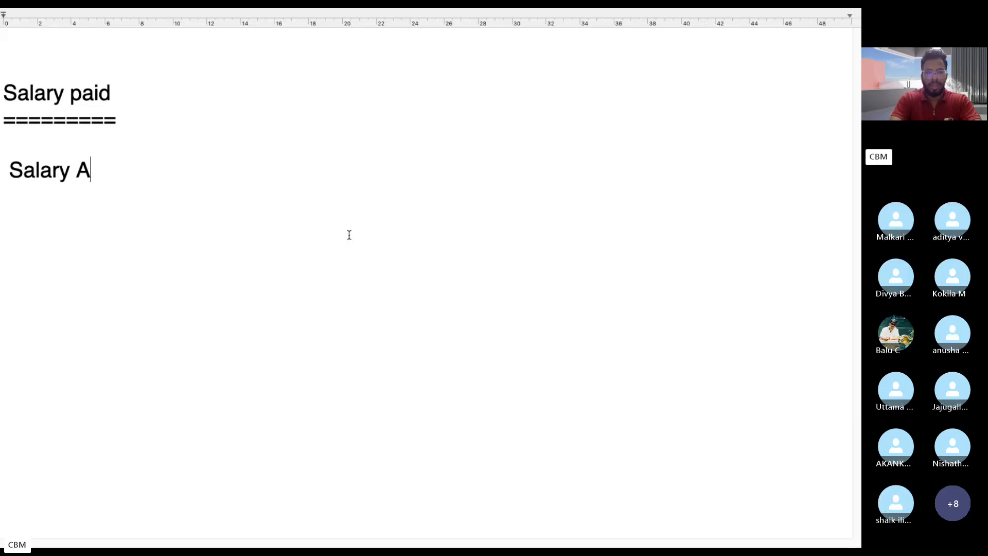
text(.c Dr)
key(Return)
text(To Ba)
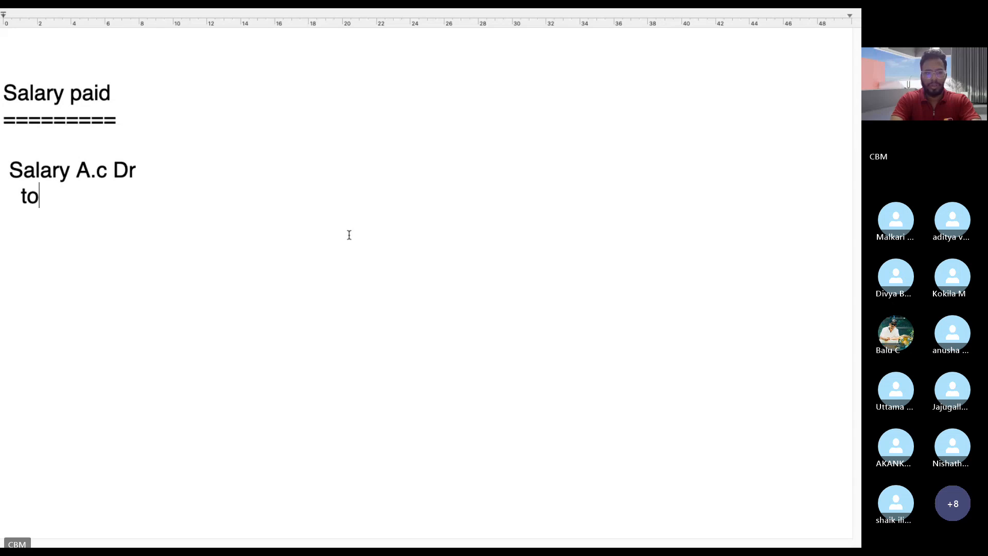
text(nk A.c Cr)
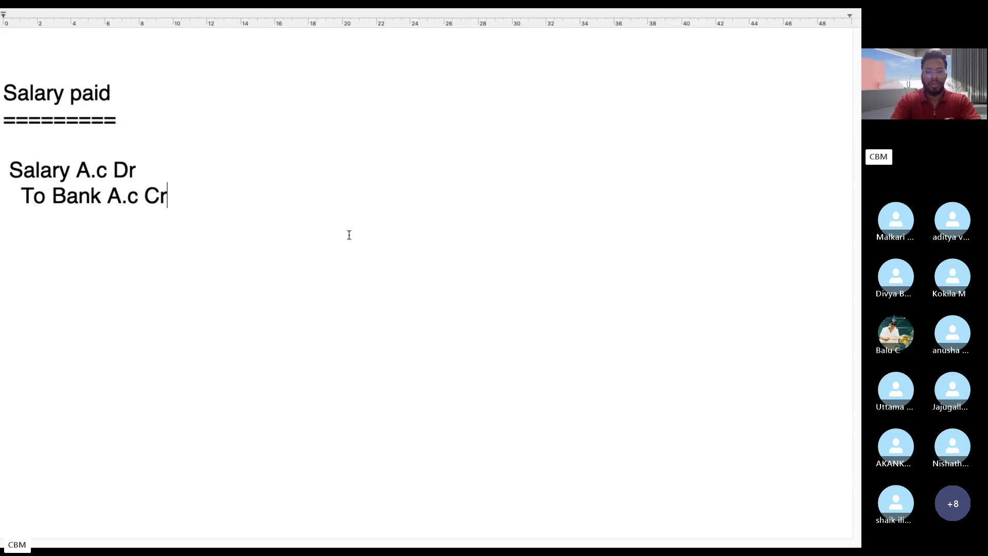
drag(167, 196, 1, 166)
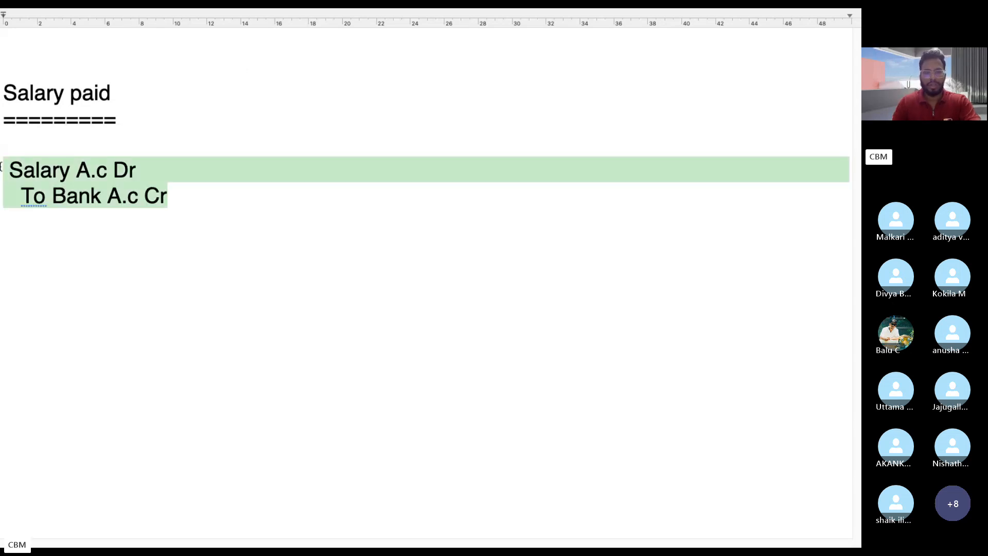
drag(178, 196, 2, 166)
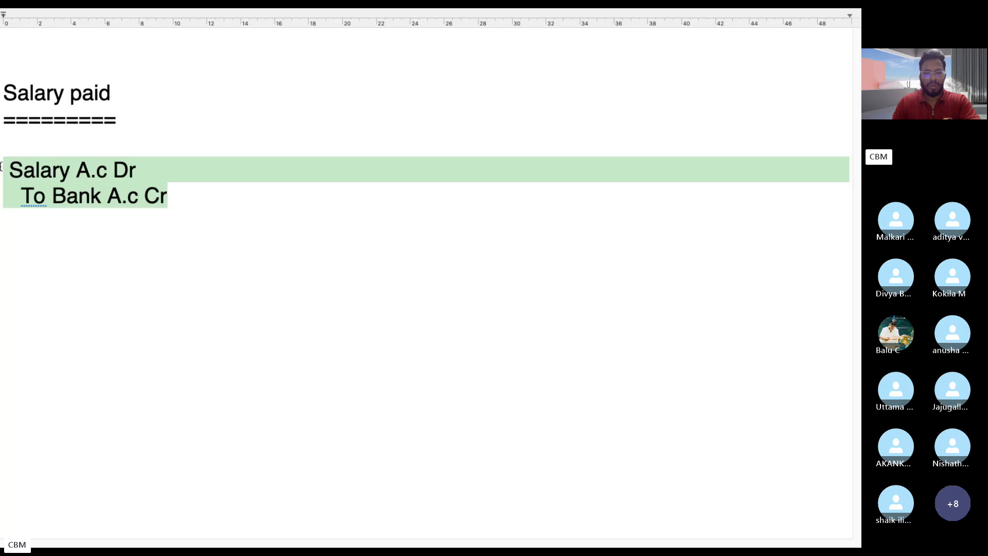
drag(185, 196, 3, 163)
Switch back to the SAP session and look at its system, client, user and transaction information.
key(ctrl+Left)
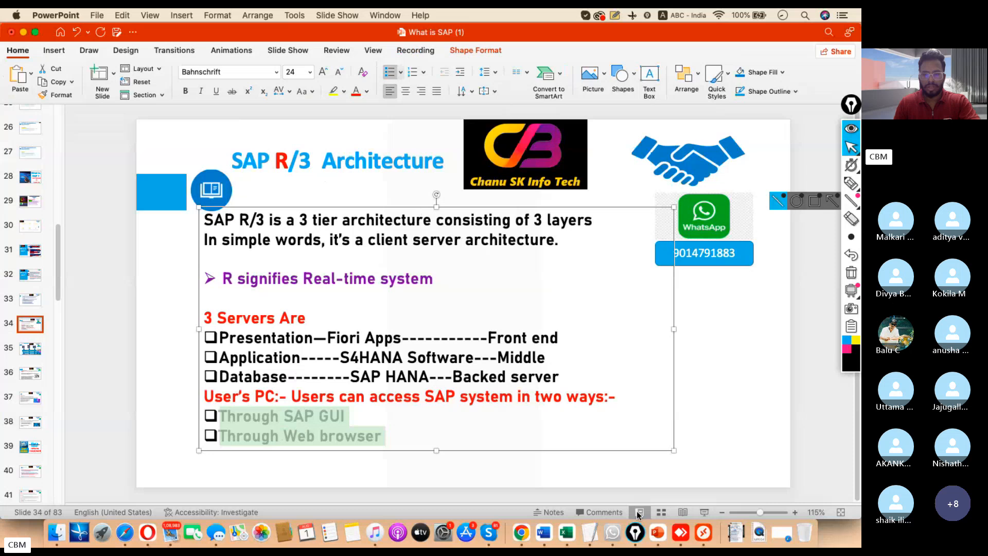
key(ctrl+Right)
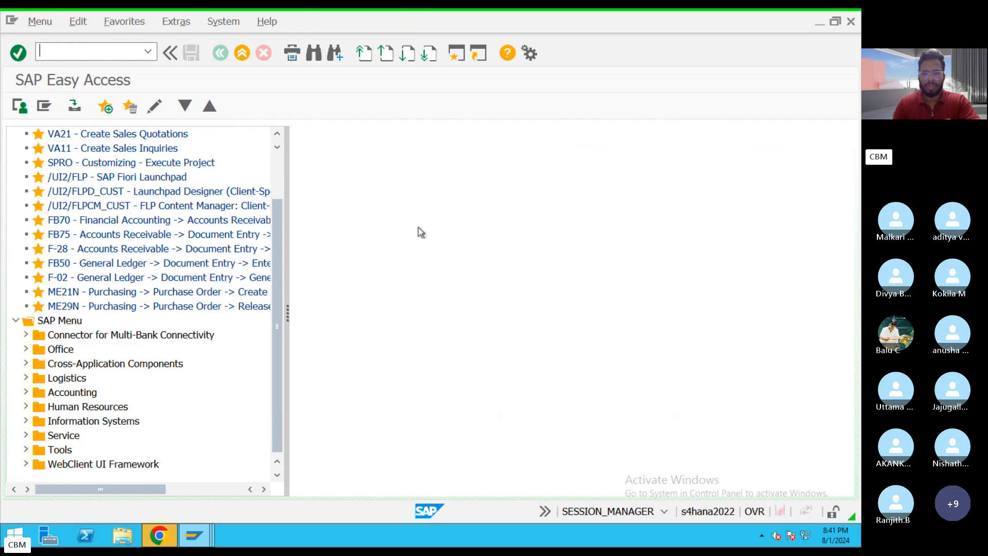
click(664, 512)
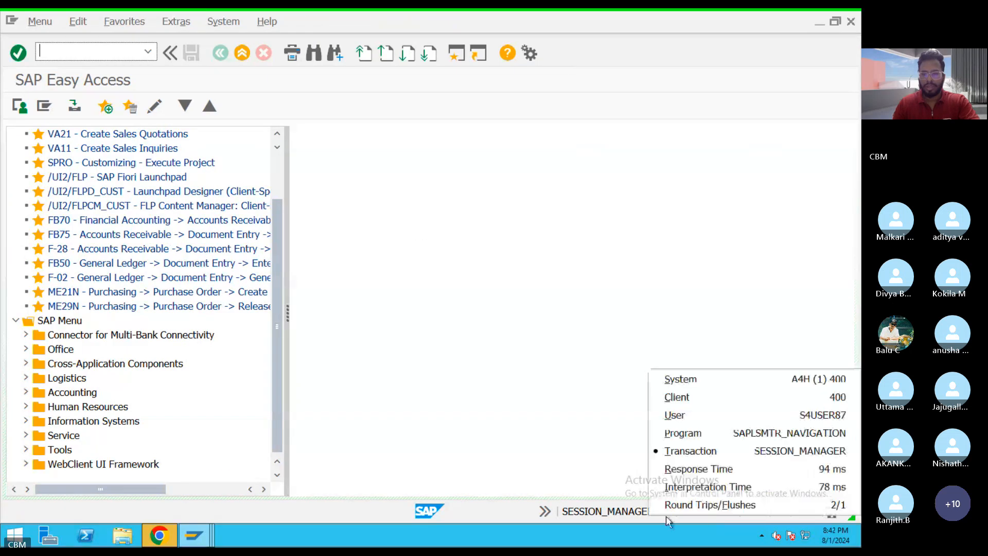
click(797, 328)
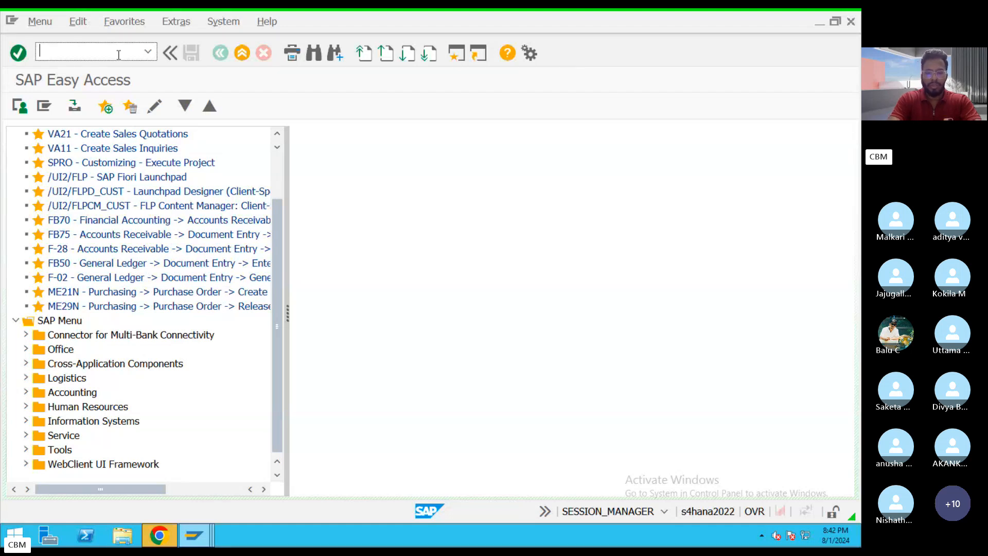
Run transaction FB50 to start entering a G/L account document.
text(FB50)
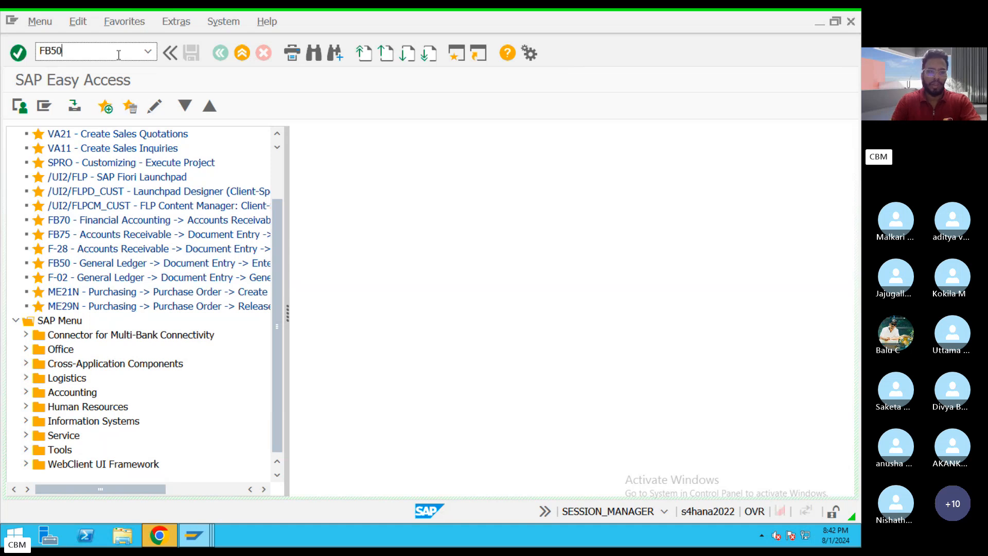
click(148, 51)
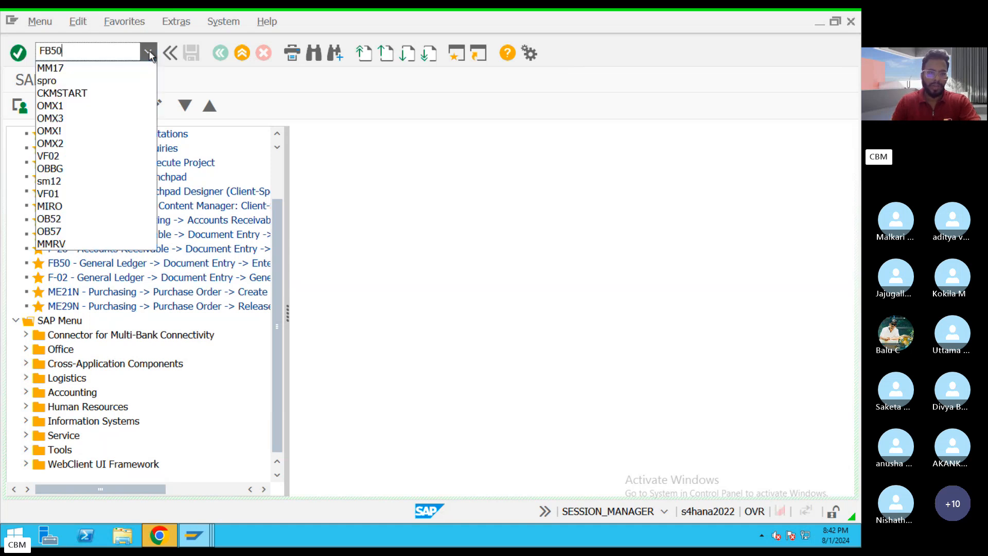
click(76, 51)
drag(74, 50, 34, 50)
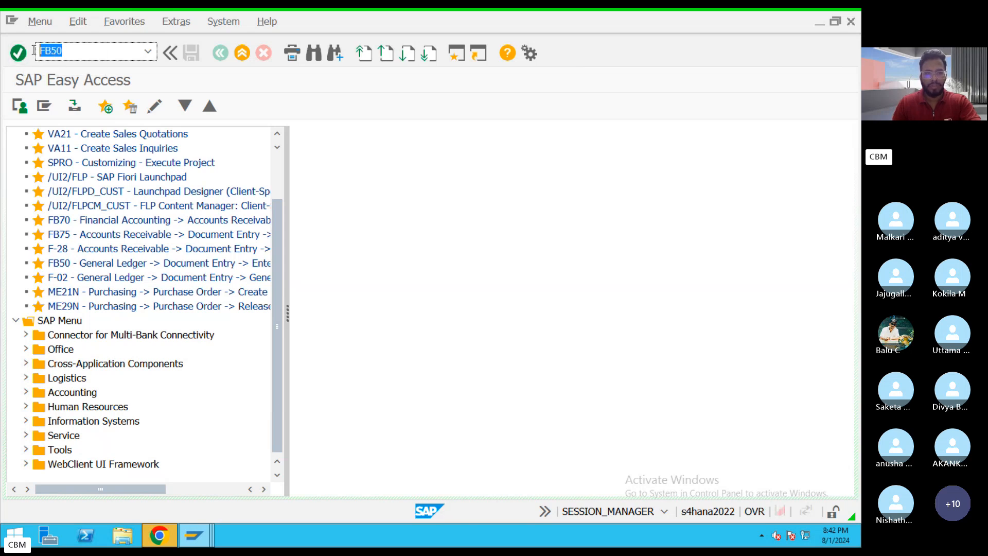
drag(65, 51, 35, 52)
key(Return)
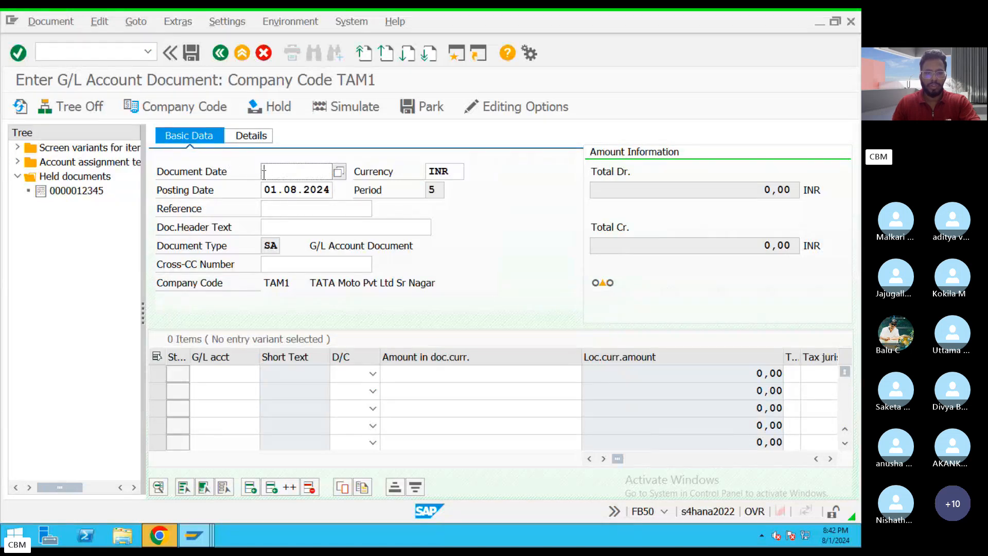
Set the document date to 01.08.2024 using the calendar.
click(338, 176)
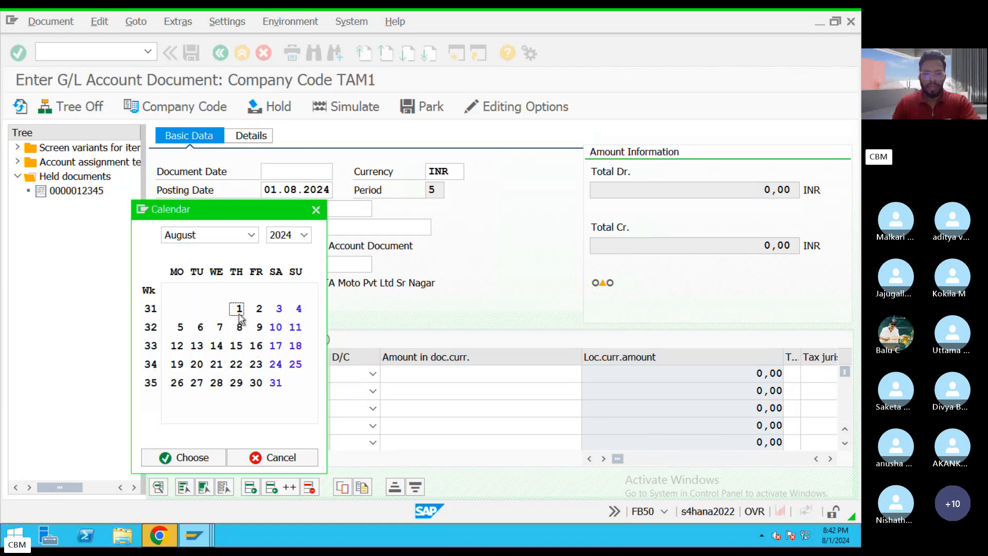
double_click(236, 313)
Switch to the notes document to review the "Salary A.c Dr" line, and return to the SAP entry form.
key(ctrl+Left)
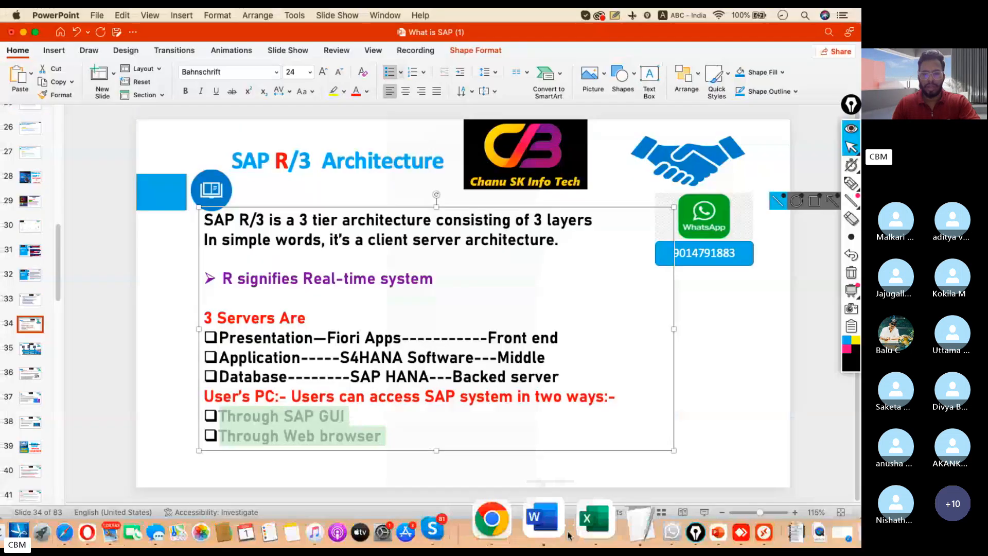
click(585, 520)
drag(163, 171, 1, 178)
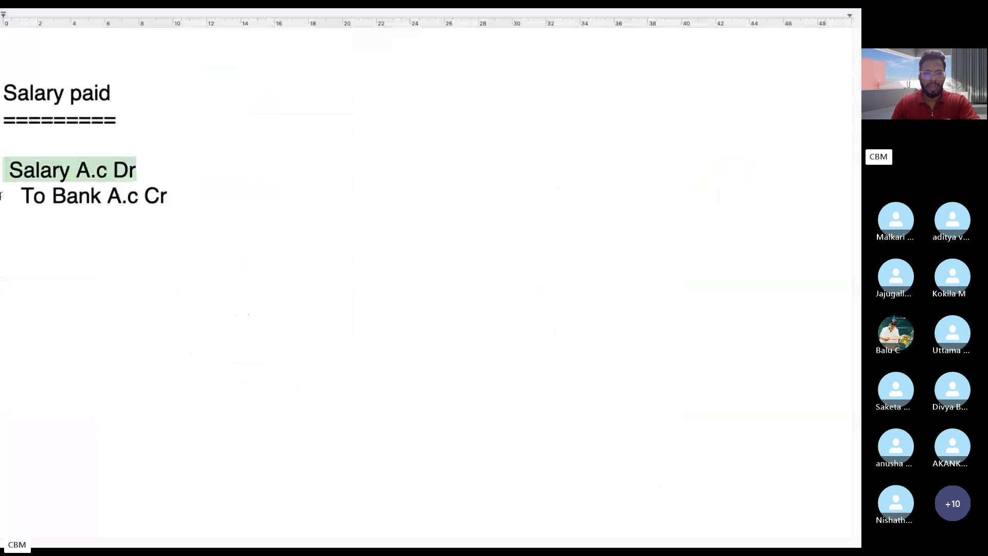
key(ctrl+Left)
click(665, 515)
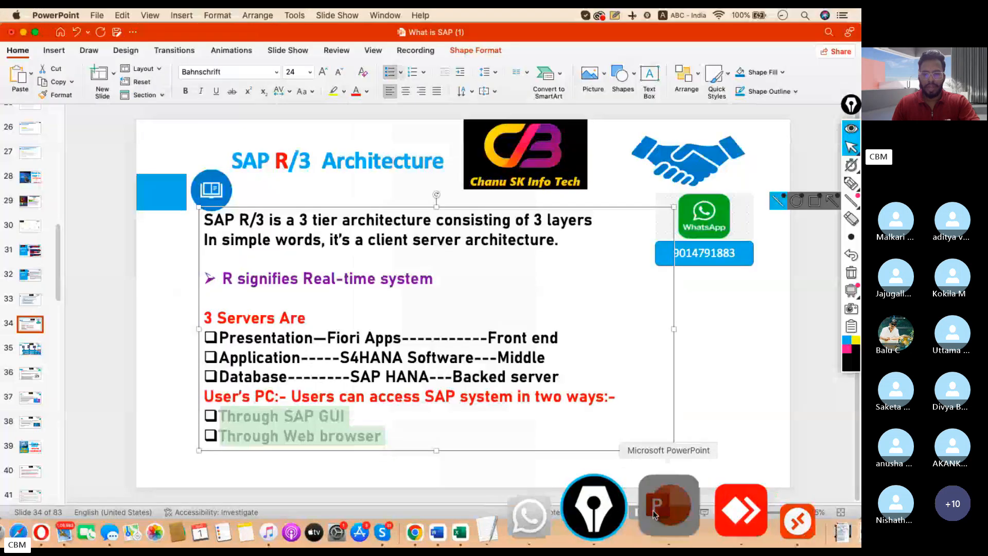
click(717, 512)
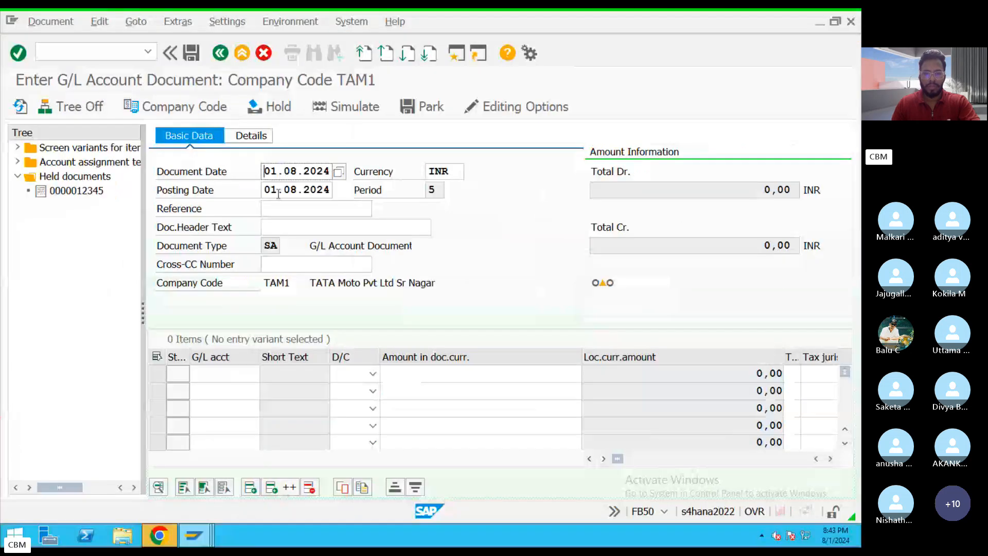
Review the document date, posting date, currency and company code in the document header.
double_click(271, 172)
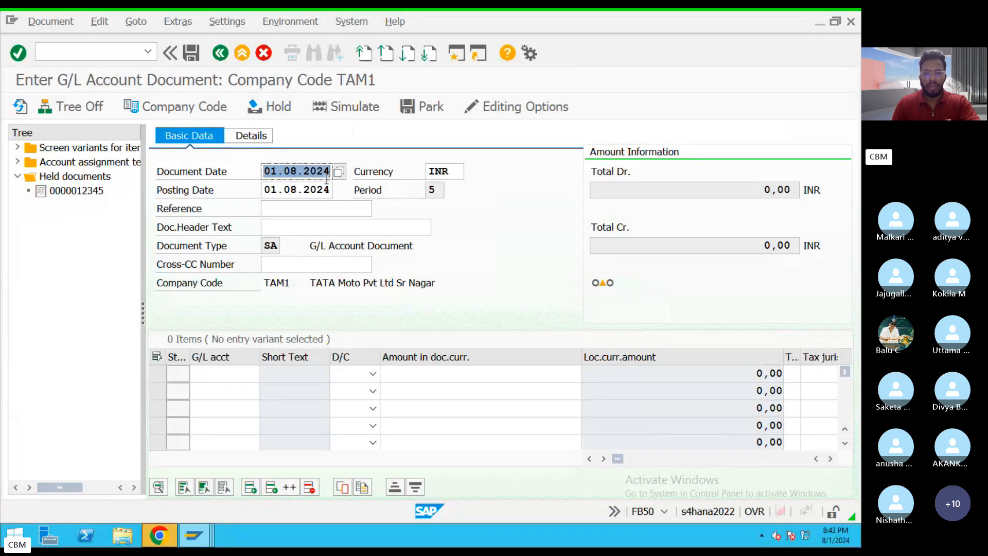
double_click(267, 190)
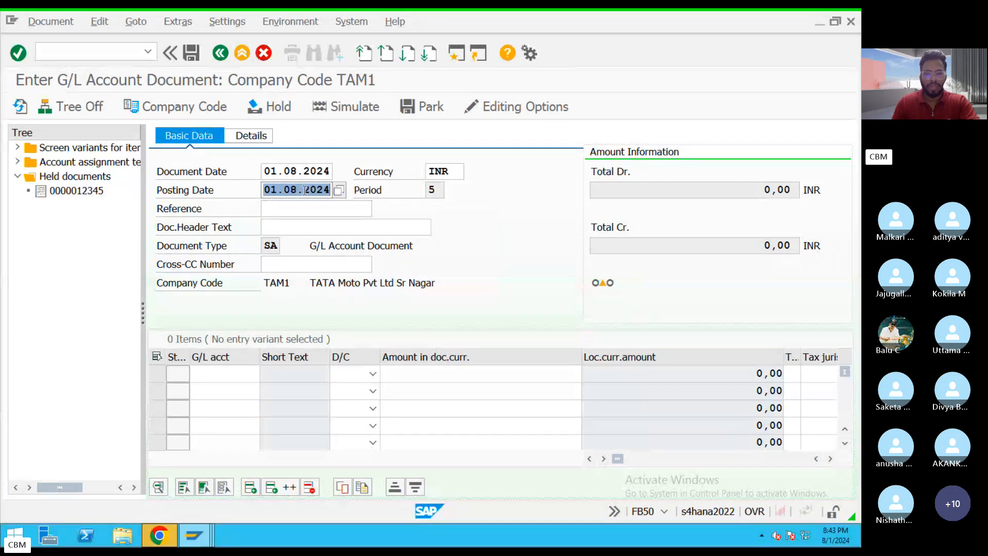
click(456, 170)
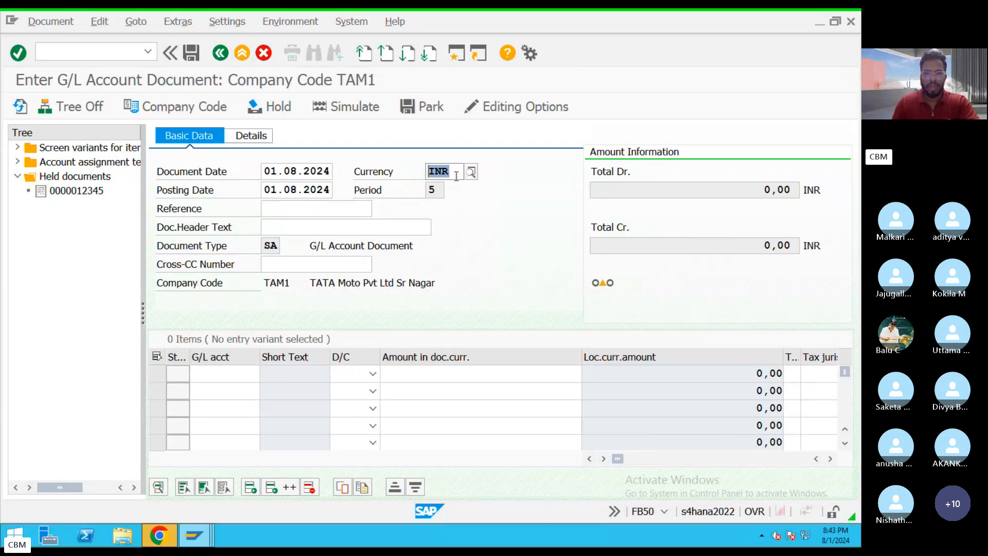
drag(455, 172, 422, 171)
drag(296, 282, 263, 284)
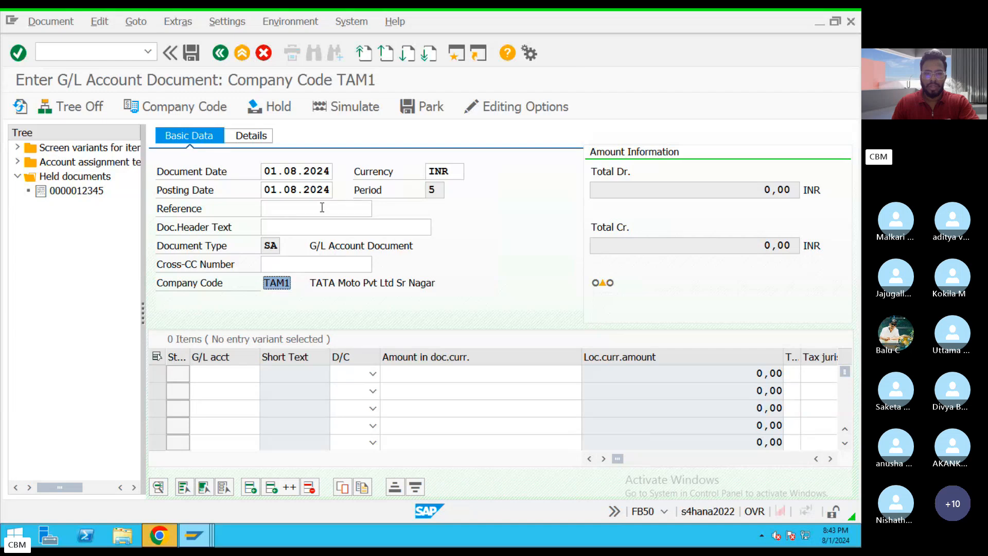
Enter the reference REF3433 and the document header text "Salary paid", keeping document type SA.
click(300, 208)
text(R)
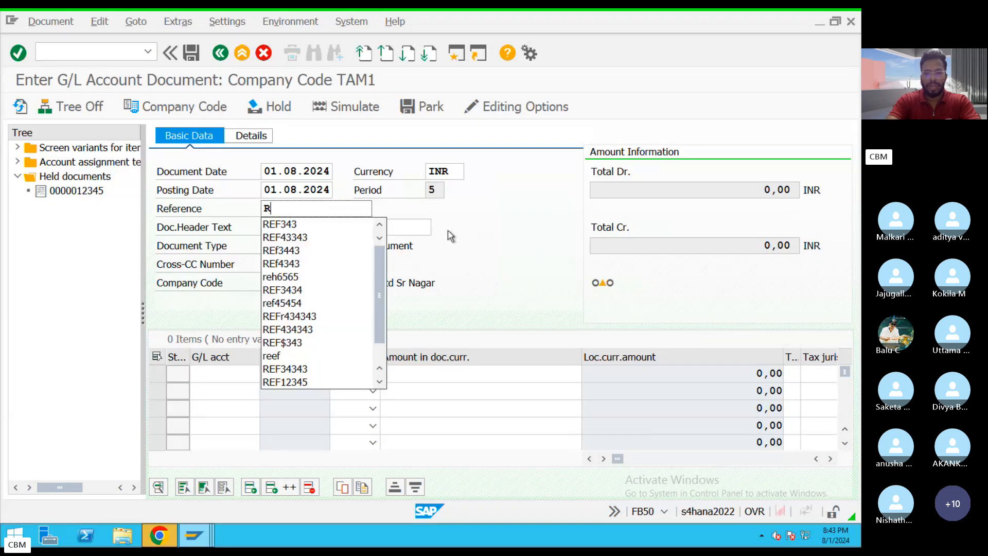
text(EF3433)
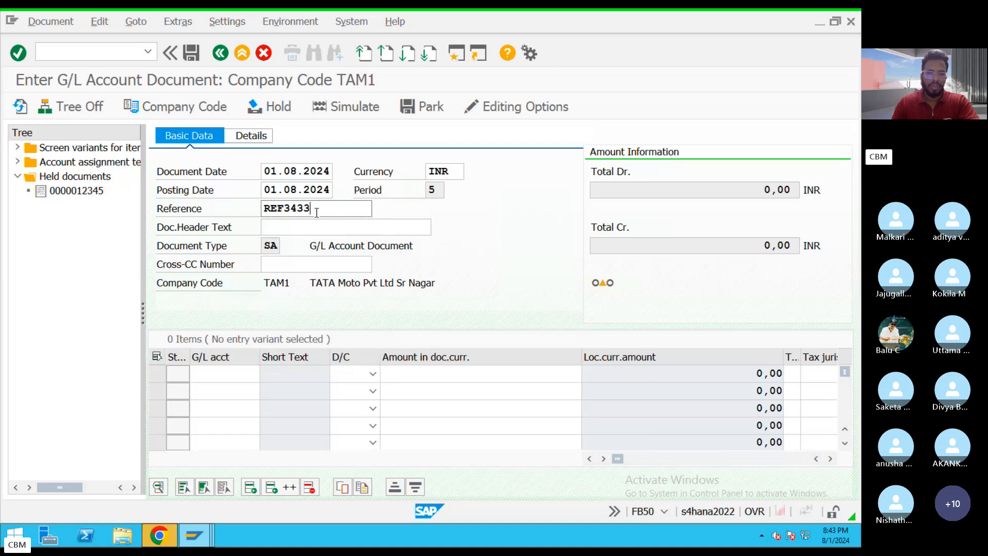
drag(316, 212, 230, 263)
click(270, 230)
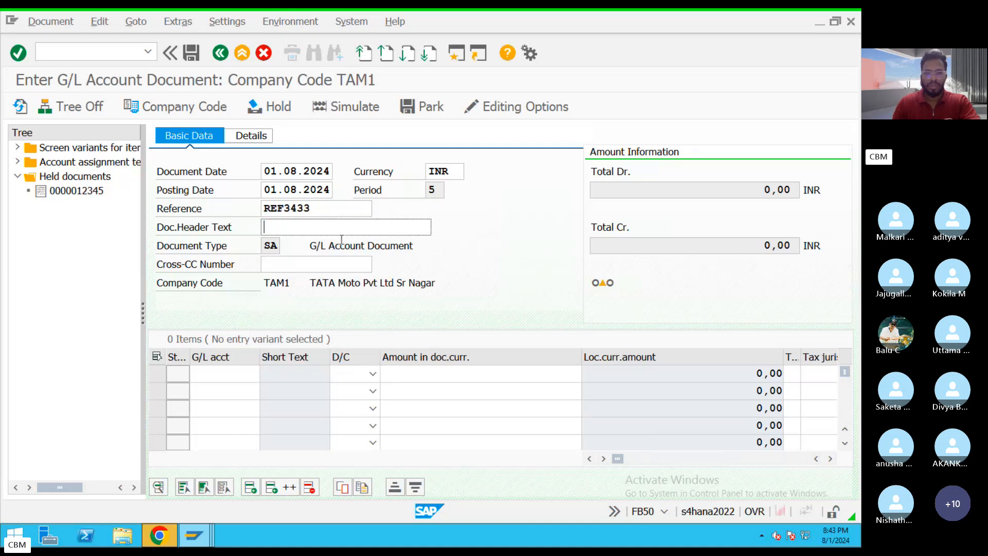
text(Salary paid)
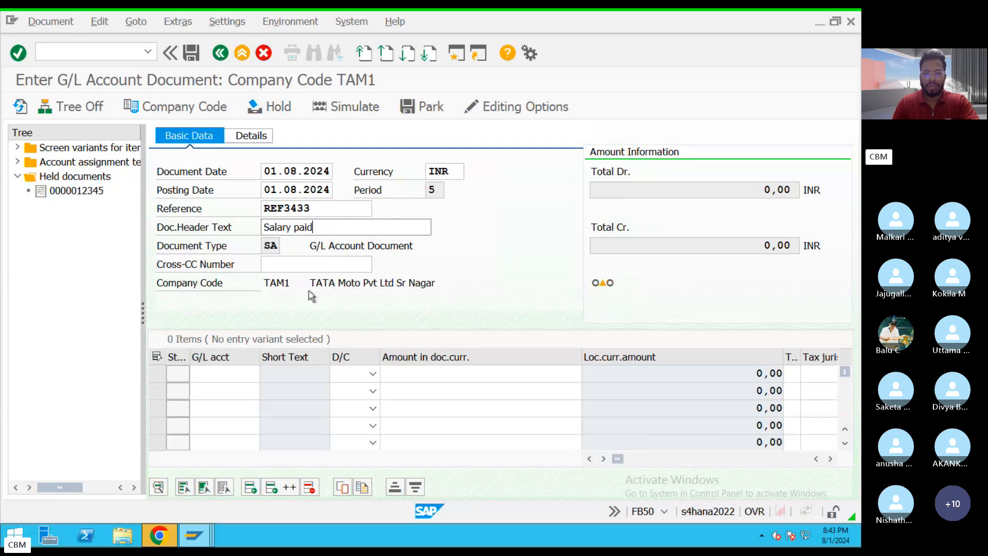
double_click(264, 246)
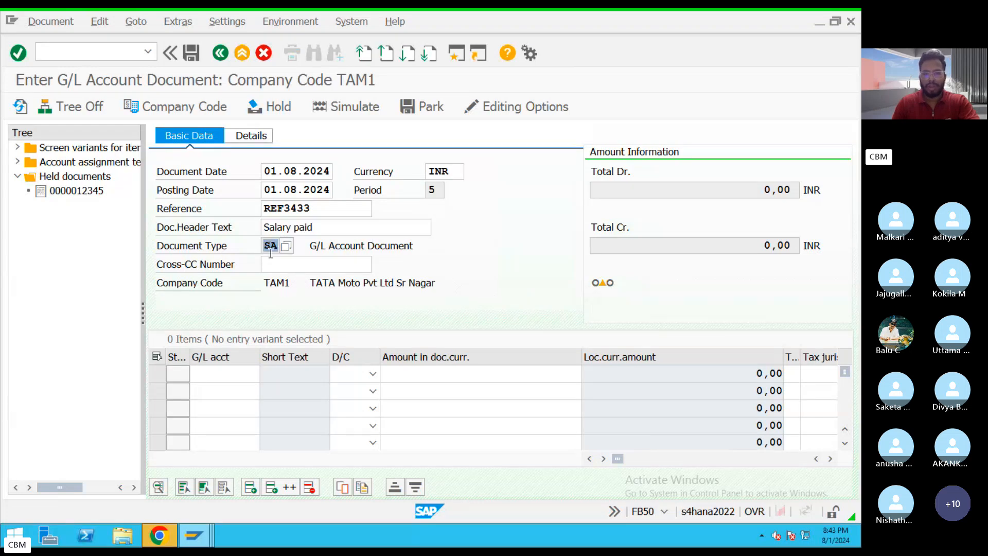
Switch to the notes document and mark both the "Salary A.c Dr" and "To Bank A.c Cr" lines as "GL" after a dashed line.
key(ctrl+Left)
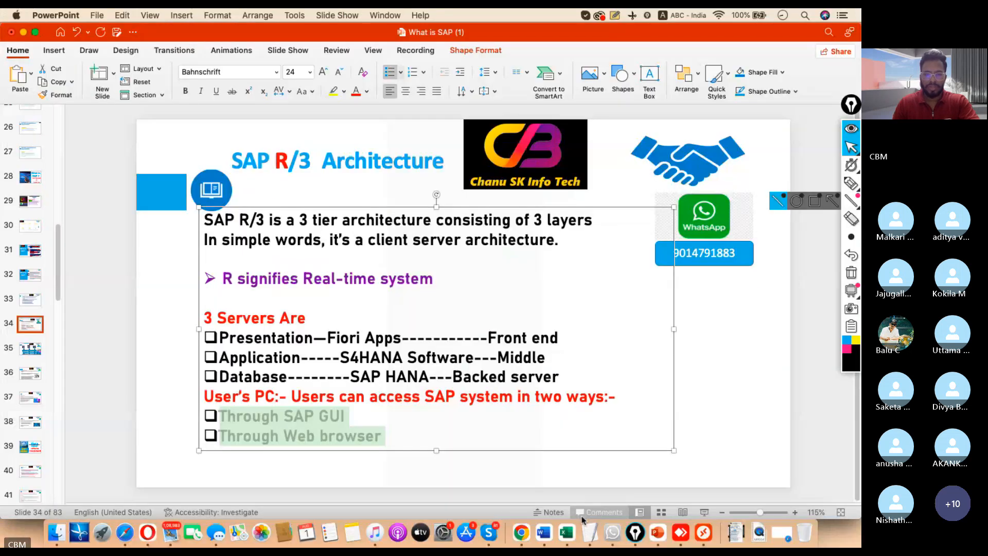
key(ctrl+Left)
click(171, 177)
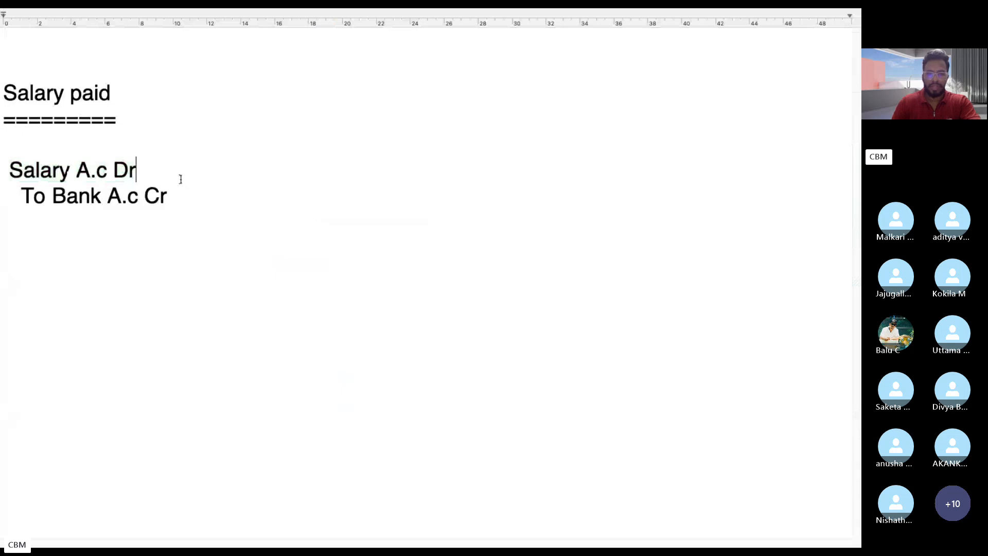
text(-------)
text(GL)
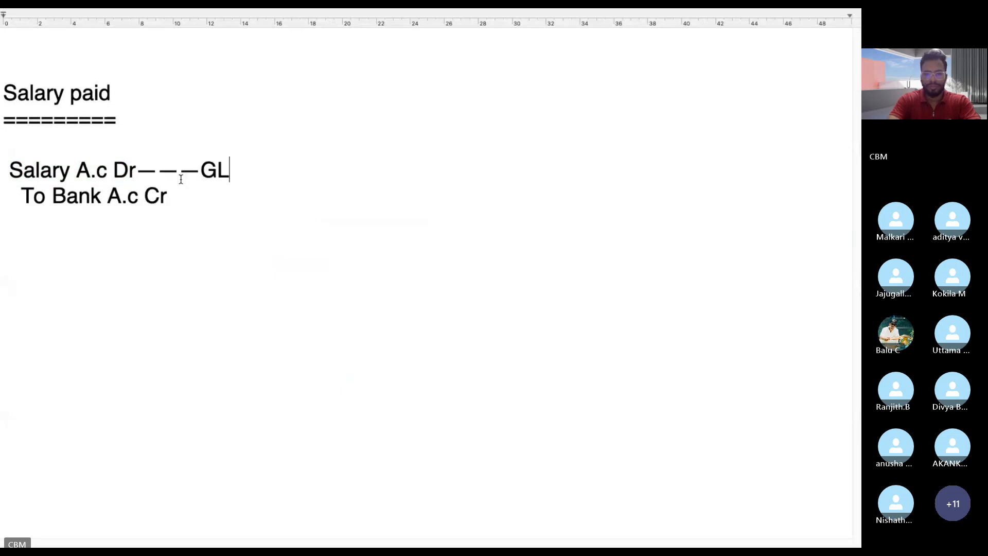
click(186, 191)
text(----GL)
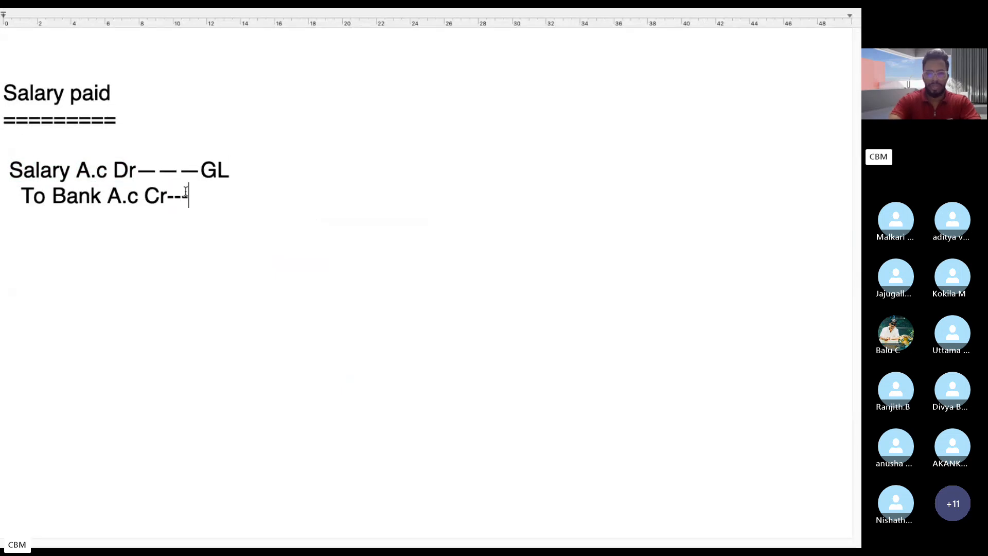
Return to the SAP entry form and select Salary A.c from the company code TAM1 account list as the first line item's G/L account.
key(ctrl+Left)
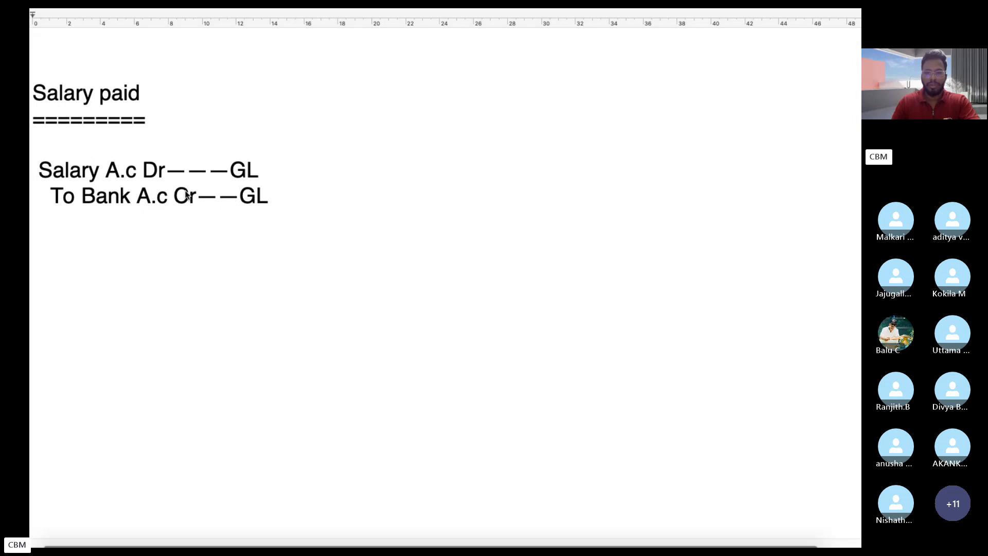
click(702, 521)
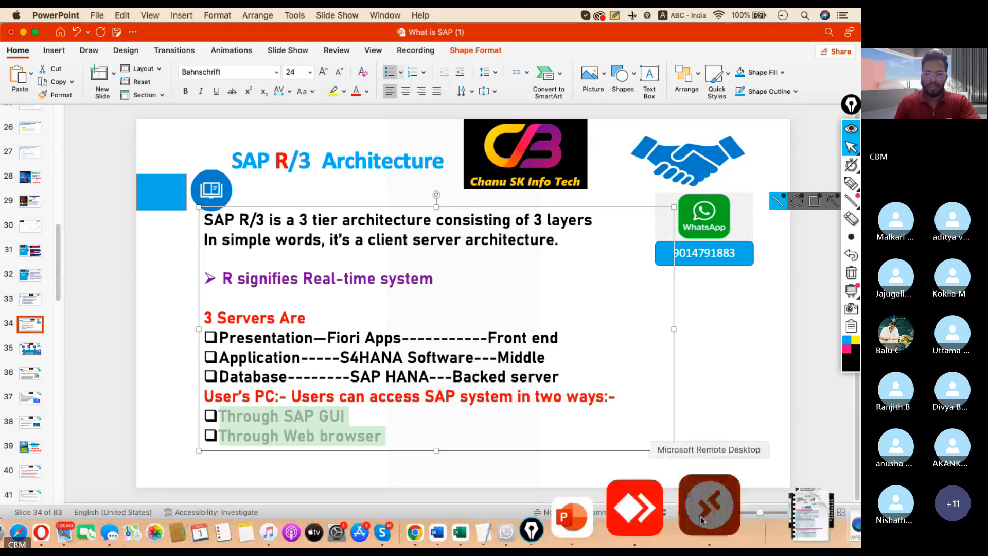
click(217, 376)
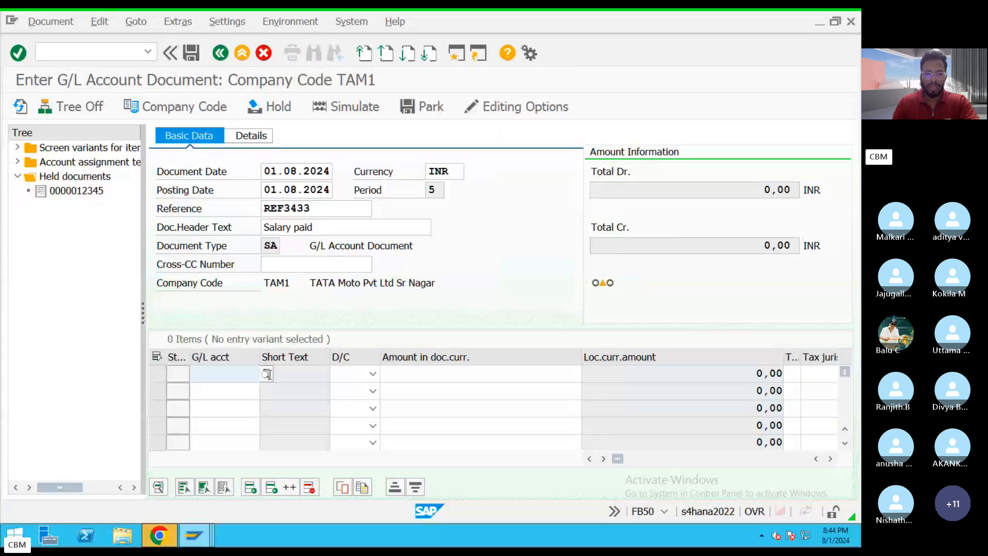
click(266, 375)
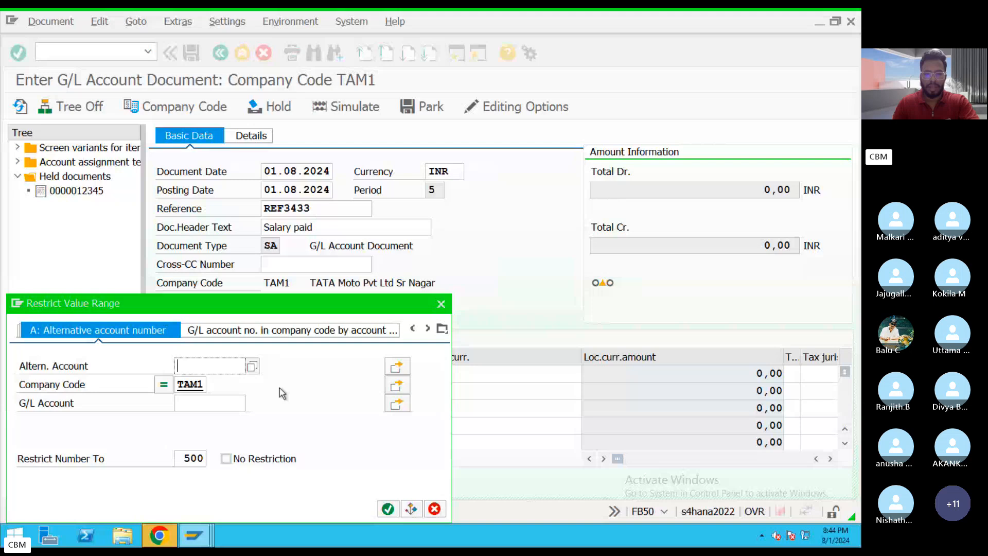
click(386, 508)
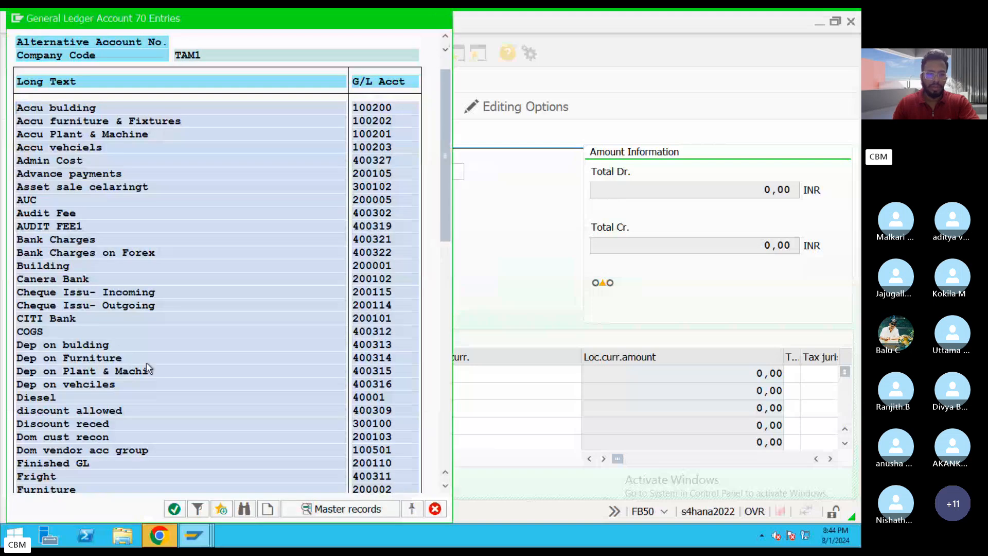
scroll(142, 378, down, 3)
scroll(138, 385, down, 5)
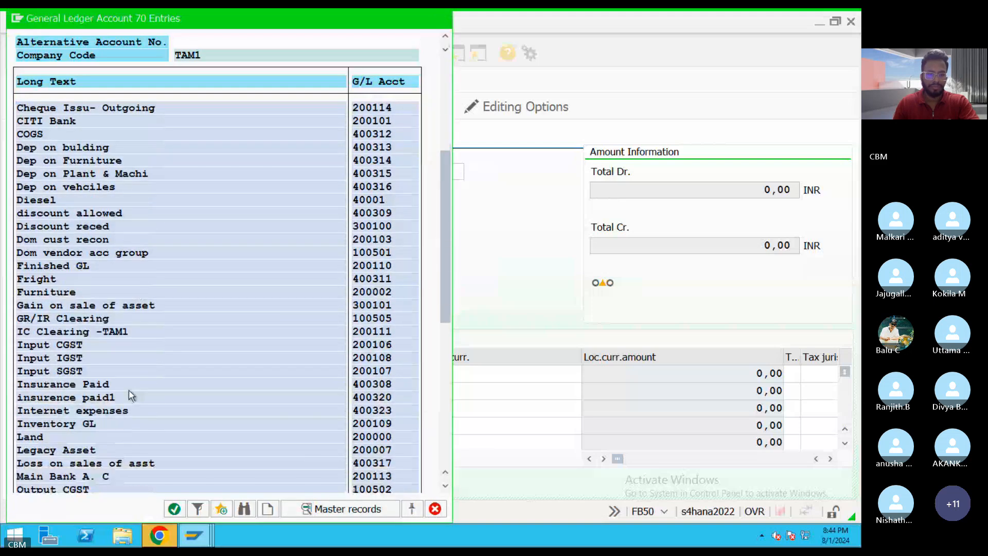
scroll(112, 430, down, 4)
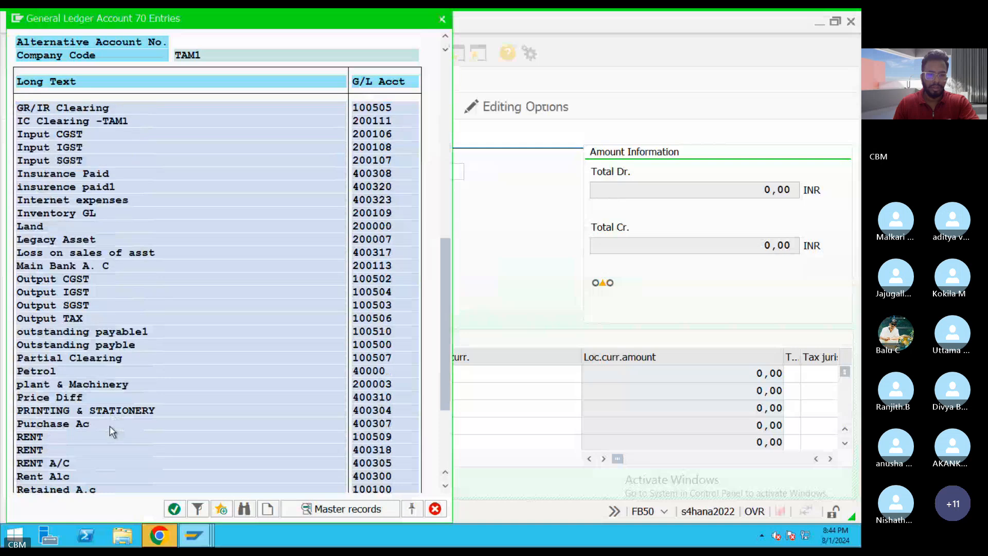
scroll(95, 473, down, 1)
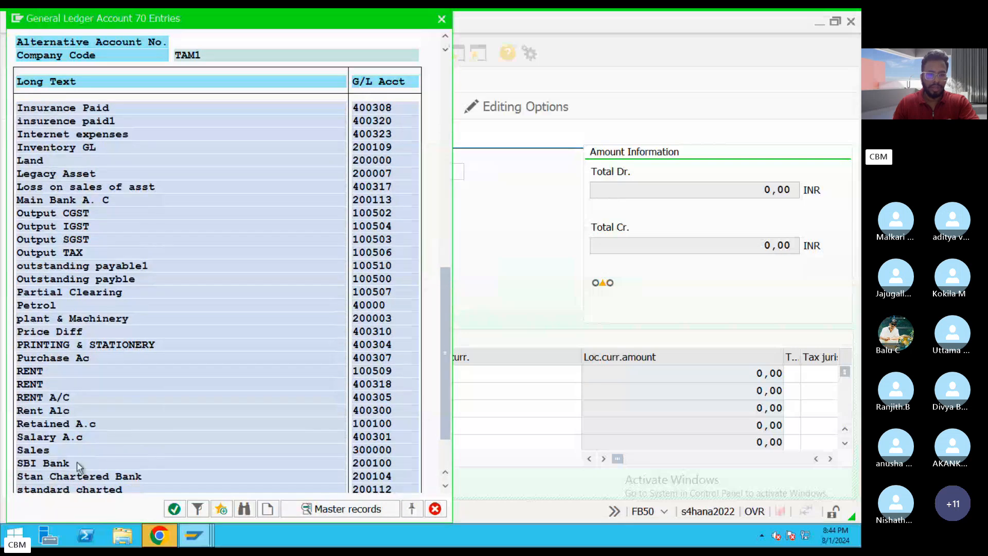
double_click(73, 437)
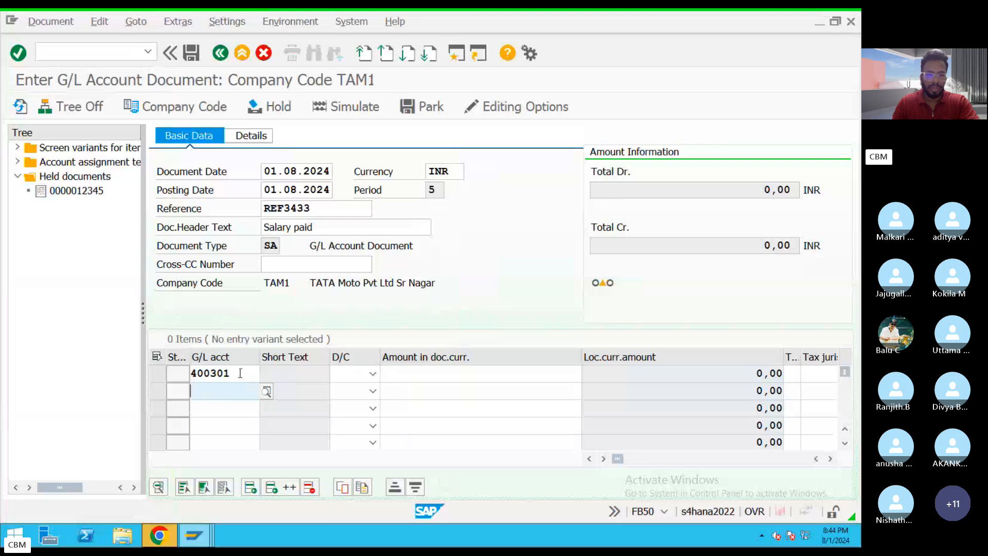
Review the first line's G/L account and the header's company code, document and posting dates, reference, header text and document type.
double_click(215, 374)
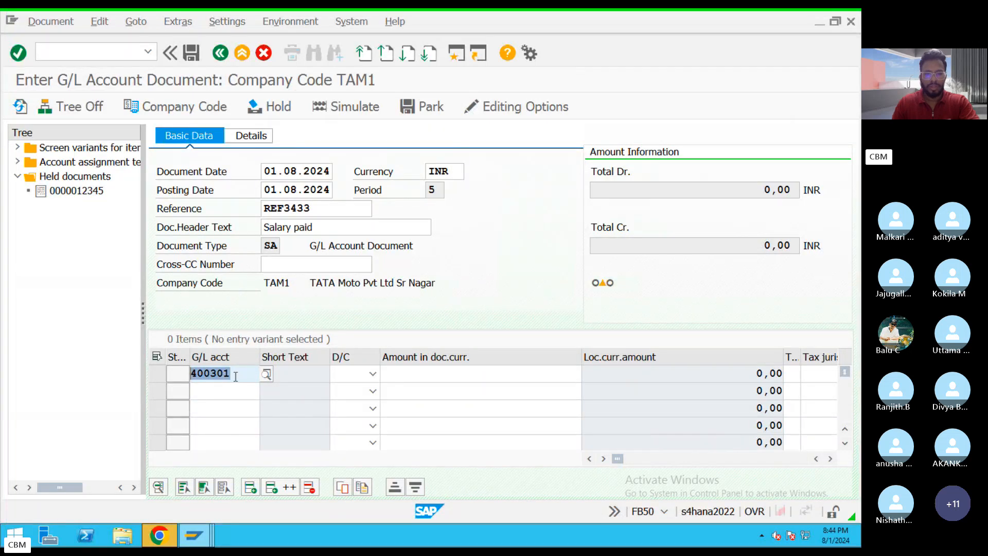
drag(290, 283, 248, 283)
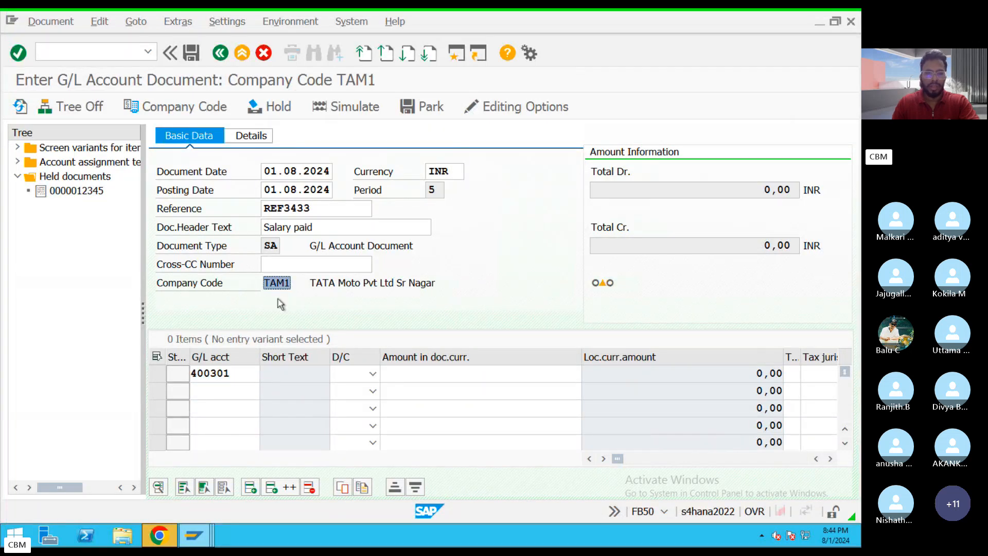
click(271, 285)
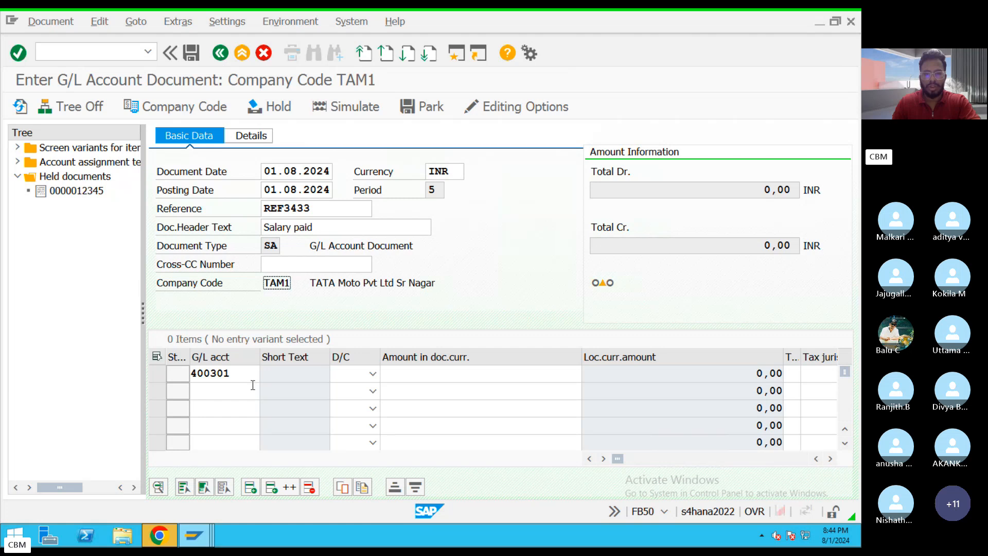
click(223, 392)
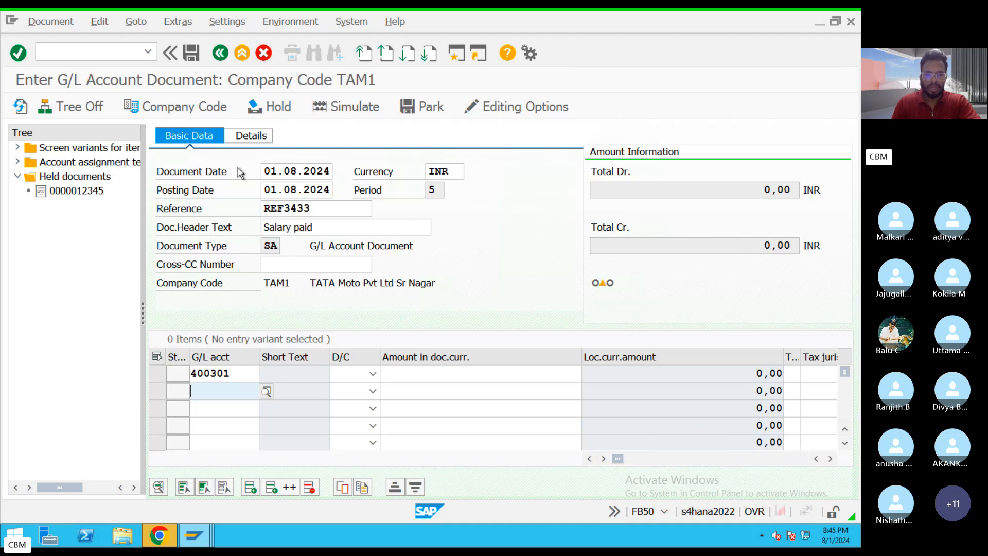
drag(266, 170, 330, 166)
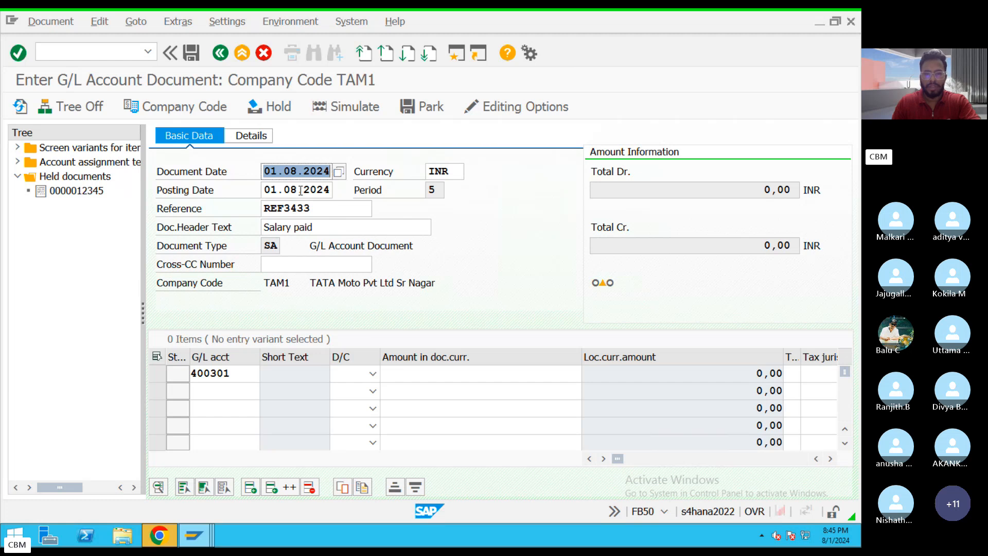
drag(266, 189, 336, 183)
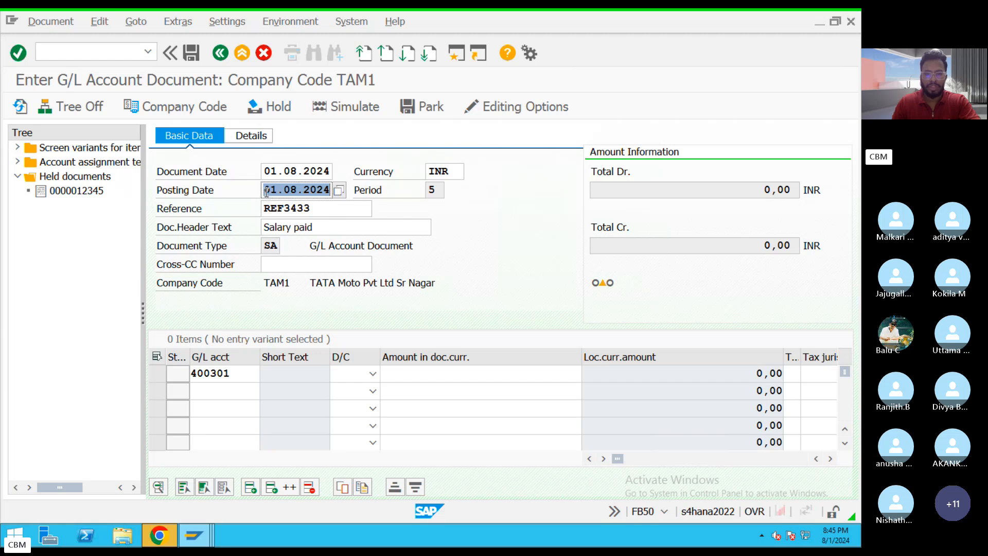
click(277, 208)
drag(277, 208, 264, 208)
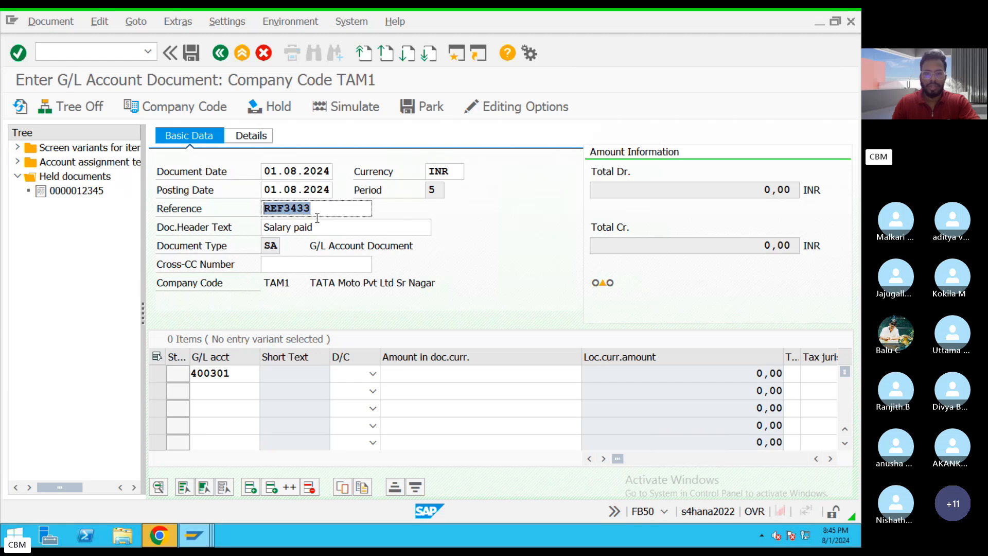
drag(324, 225, 261, 247)
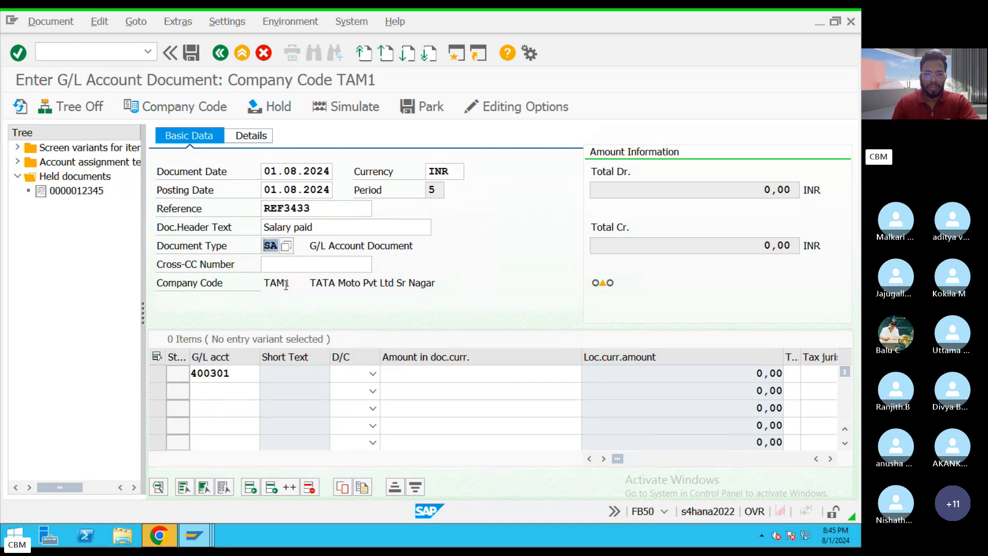
drag(287, 284, 435, 281)
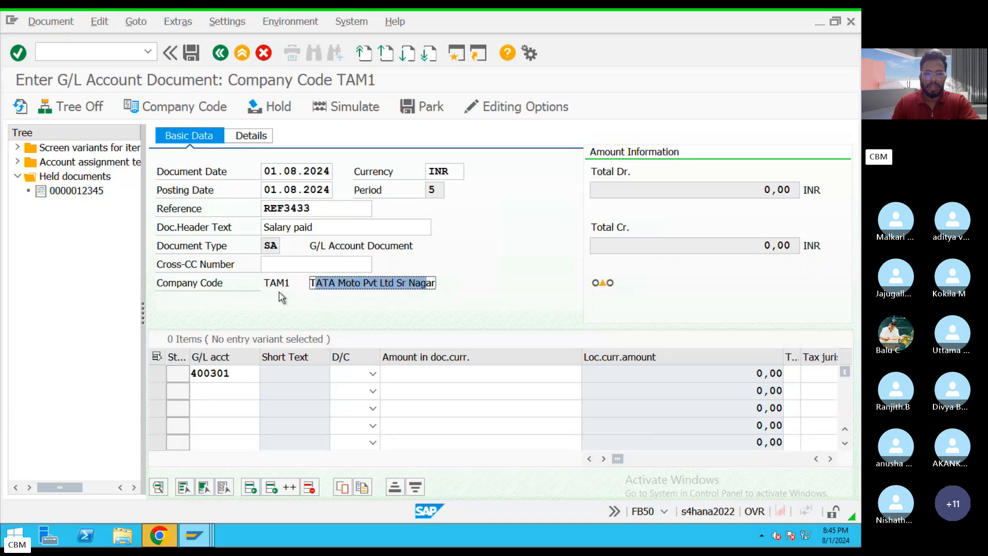
drag(289, 283, 263, 283)
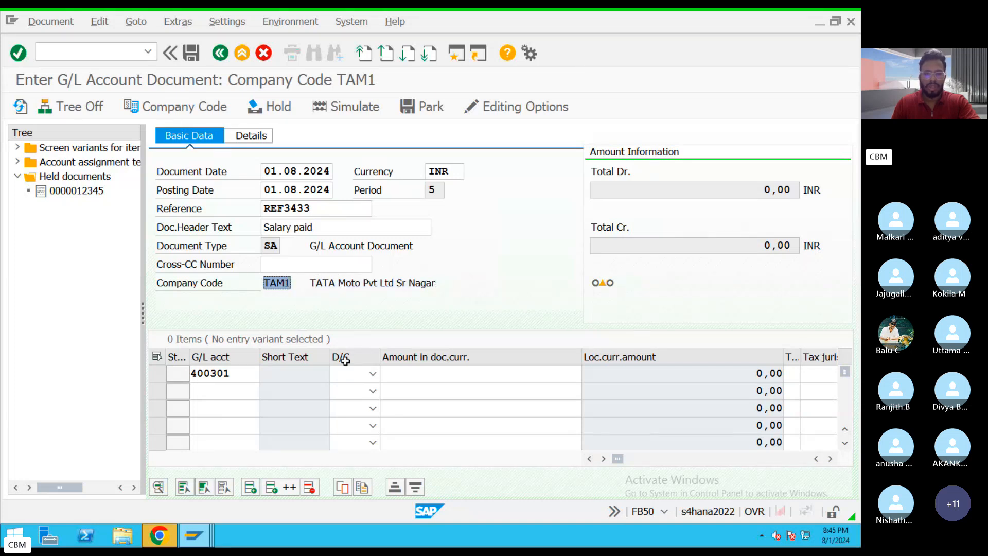
drag(228, 375, 193, 374)
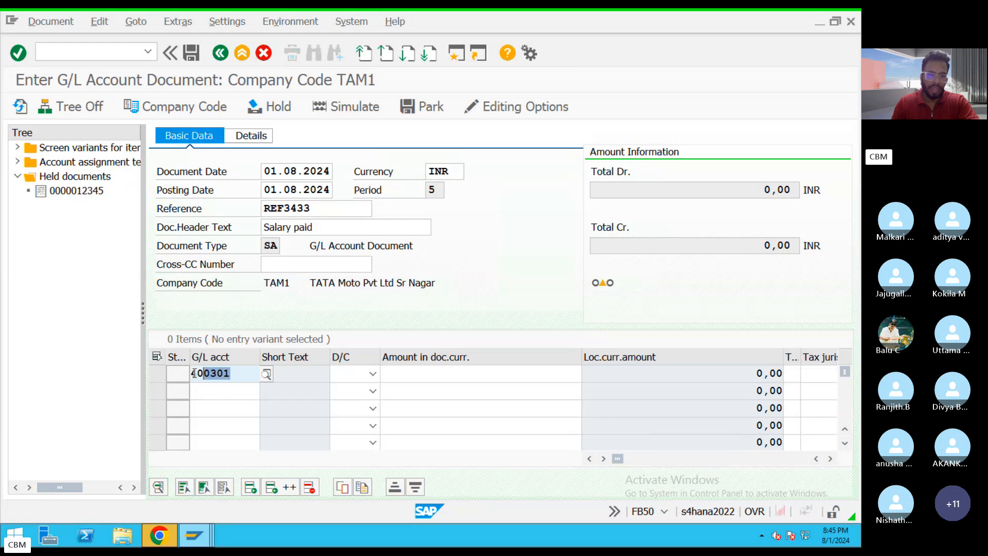
Select CITI Bank from the company code's account list as the second line item's G/L account, and check both account entries.
click(224, 393)
click(266, 391)
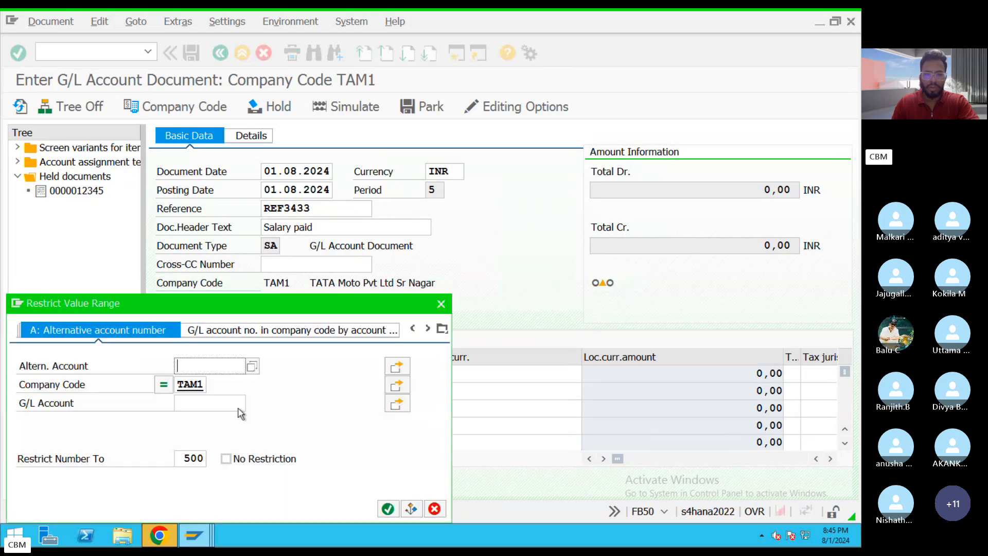
click(388, 509)
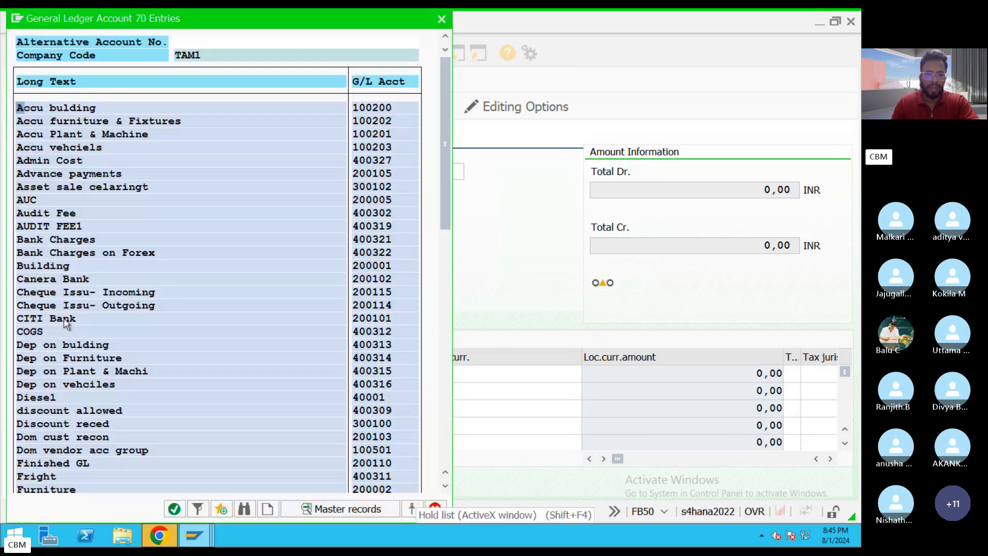
double_click(65, 319)
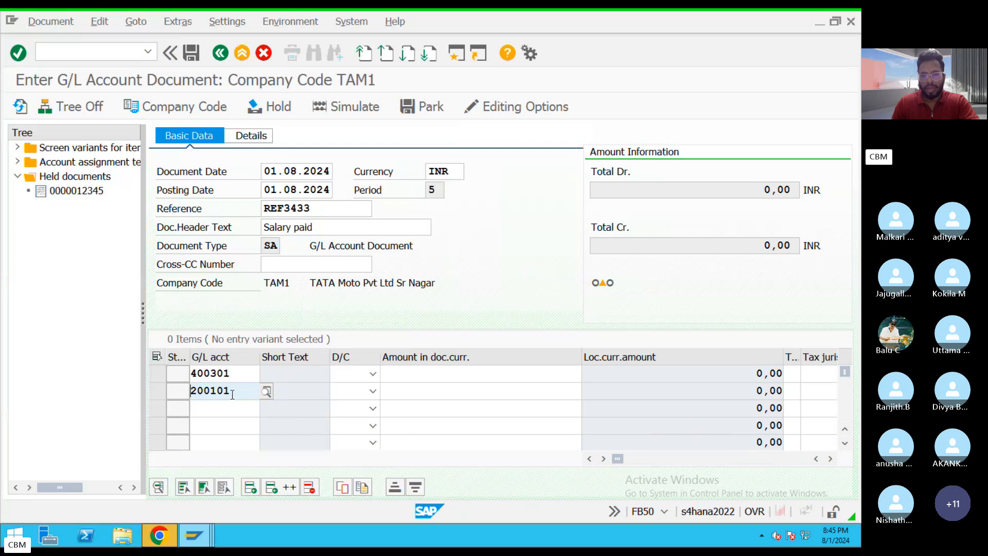
drag(232, 394, 180, 392)
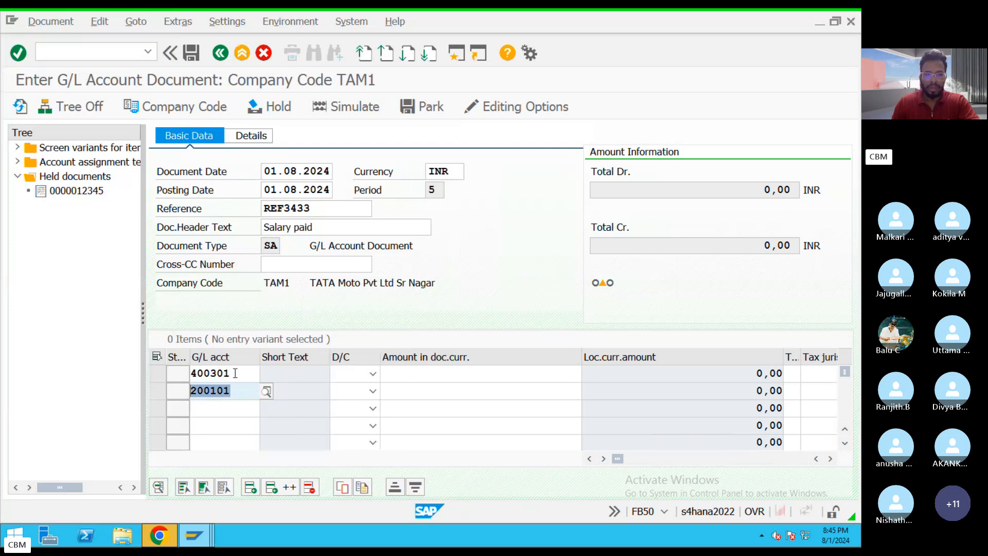
drag(235, 374, 176, 373)
drag(231, 389, 167, 390)
drag(226, 374, 183, 375)
drag(235, 392, 184, 392)
Set the salary line item to Debit and the CITI Bank line item to Credit.
click(372, 374)
click(344, 403)
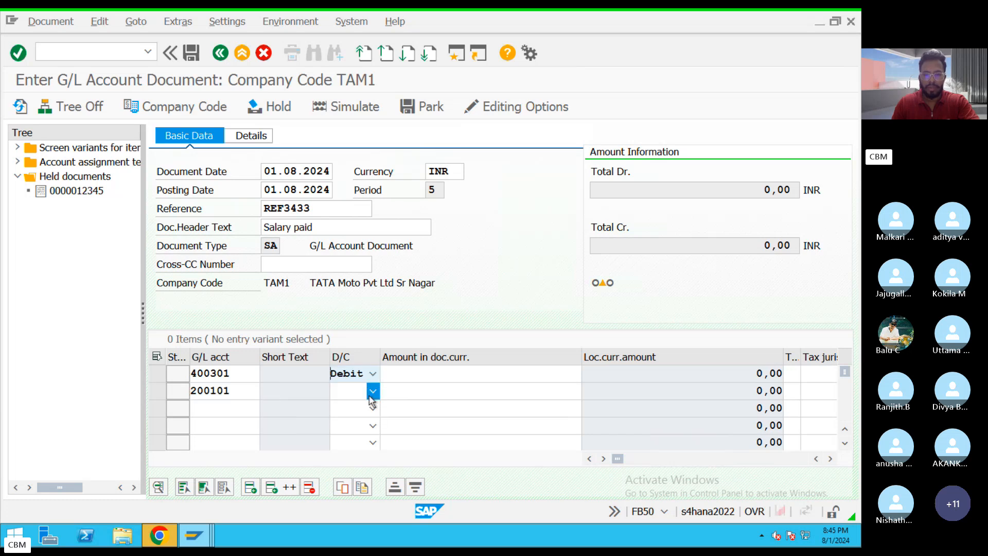
click(373, 391)
click(344, 406)
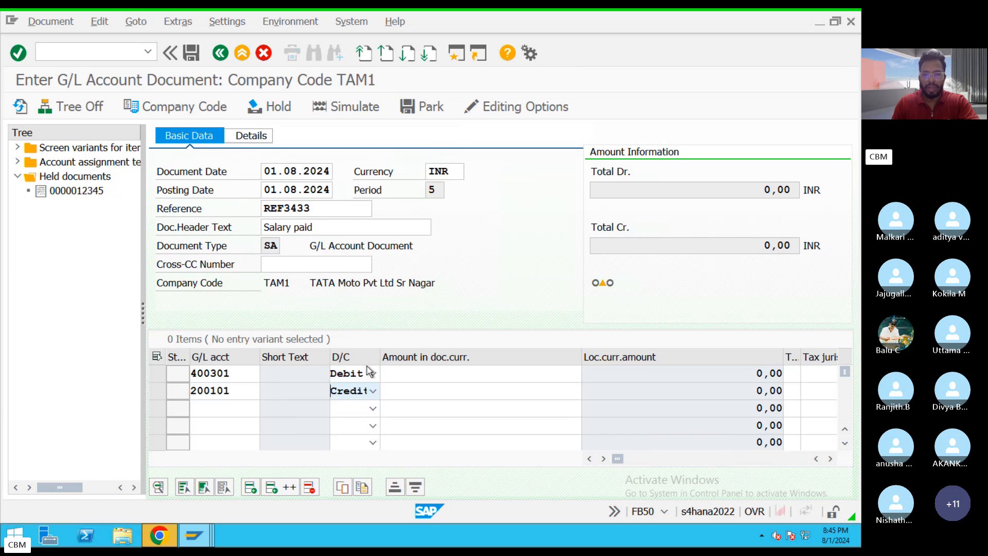
Enter an amount of 50000 in document currency for both the debit and credit lines, and submit the entries for validation.
click(443, 374)
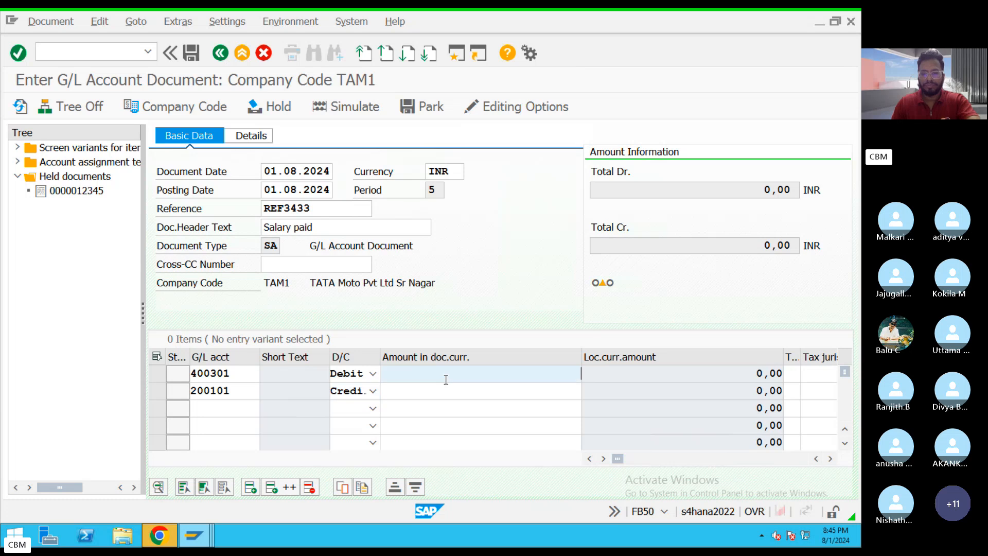
text(50000)
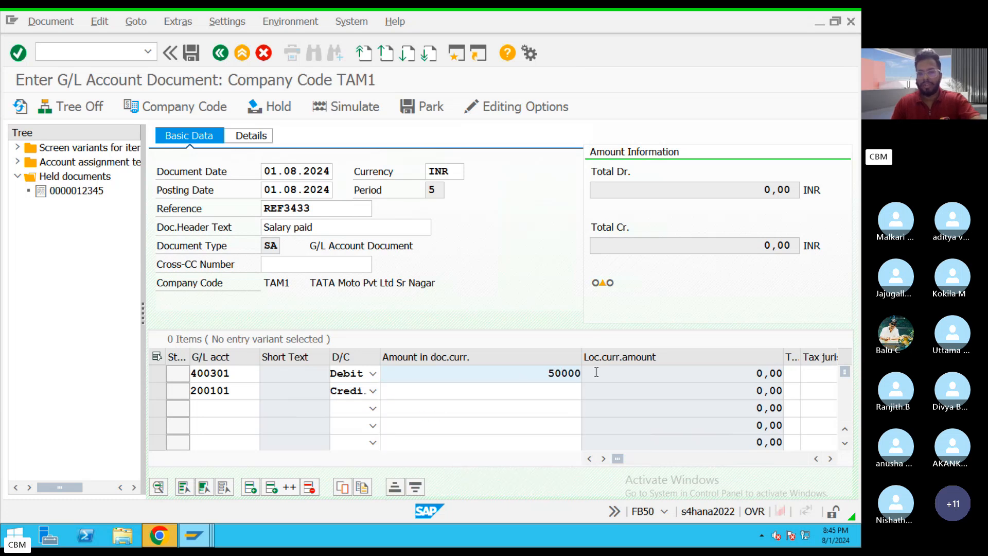
click(558, 387)
text(50000)
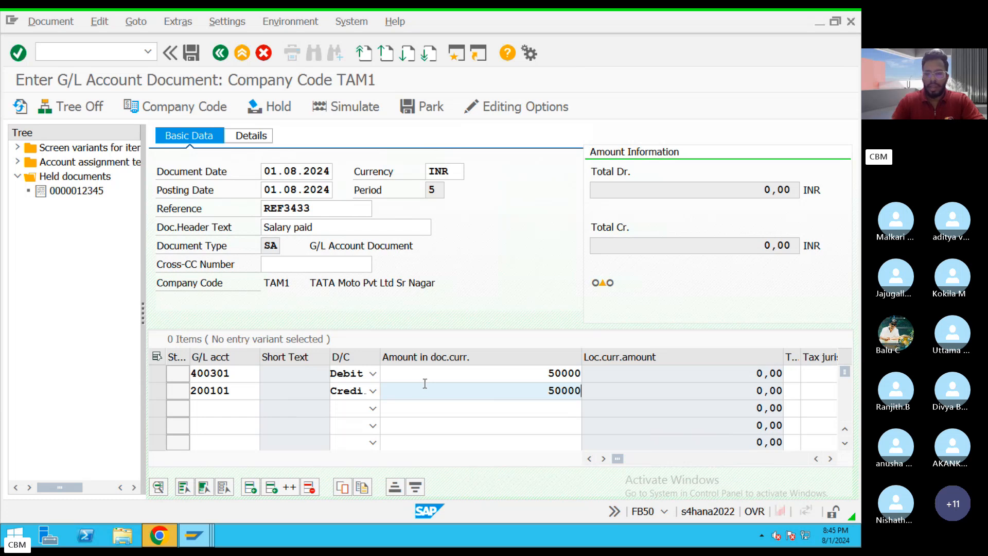
key(Return)
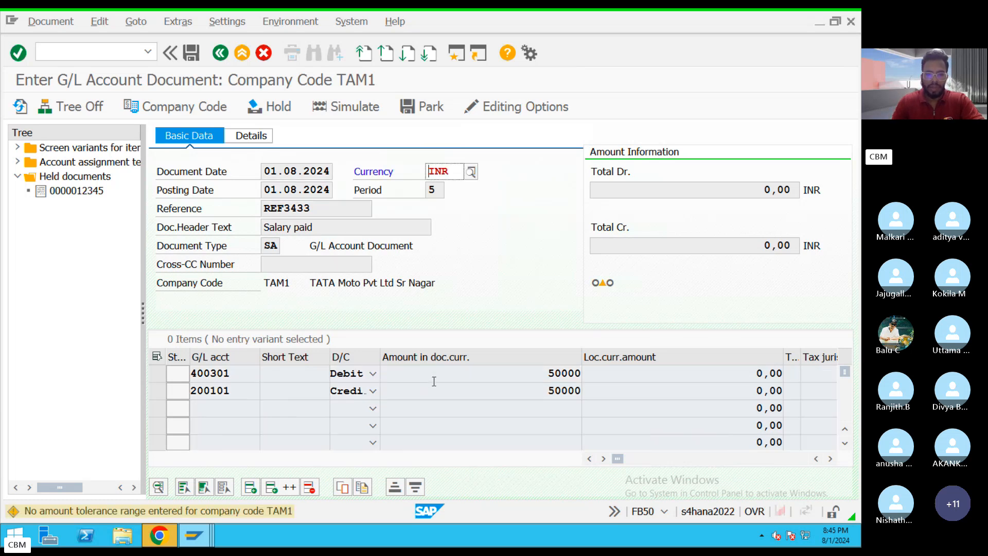
key(Return)
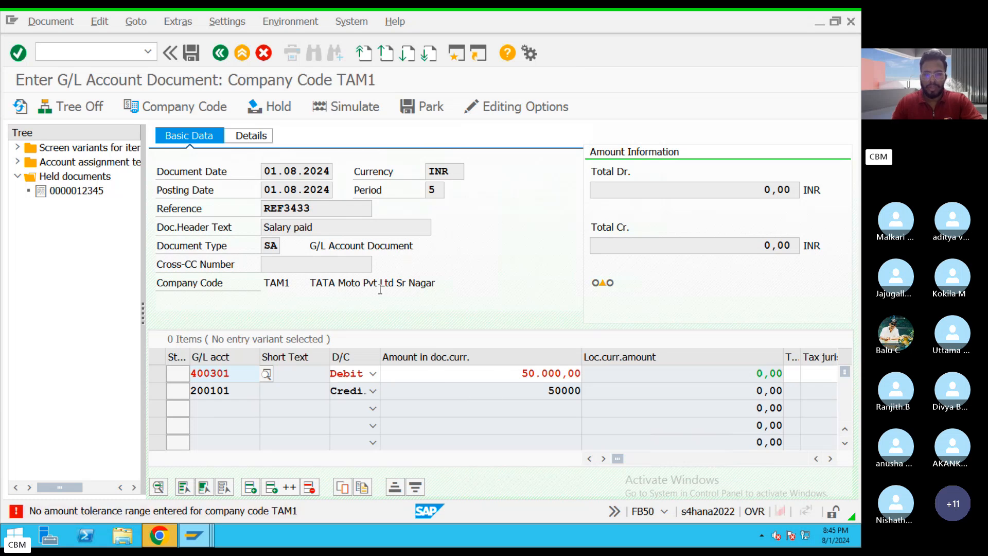
Read the detailed help for the missing amount tolerance range in company code TAM1.
double_click(173, 514)
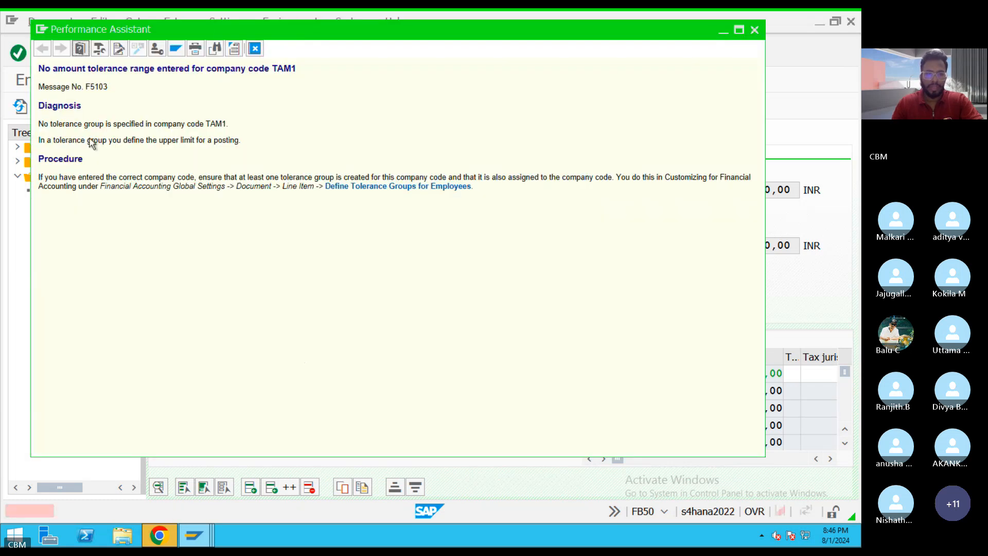
drag(40, 72, 324, 69)
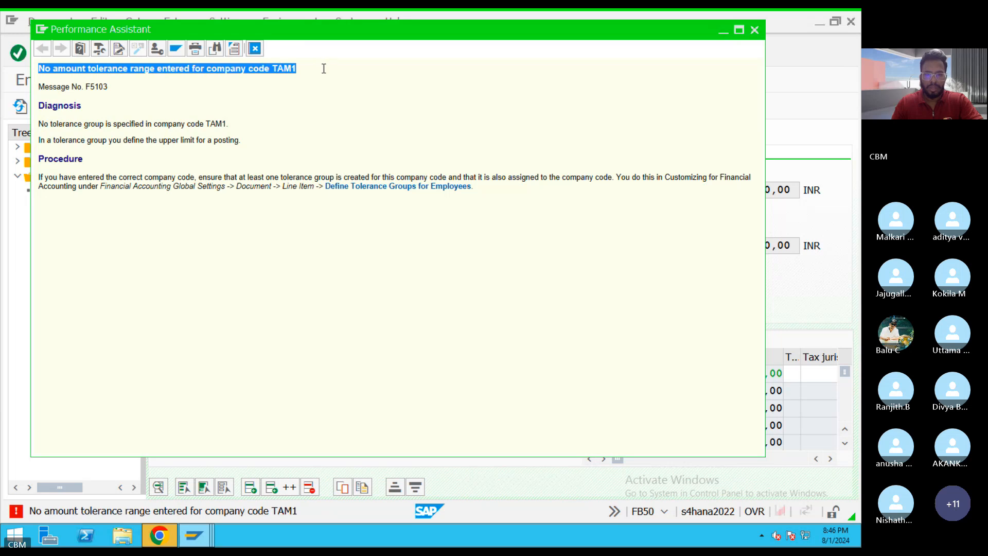
click(256, 49)
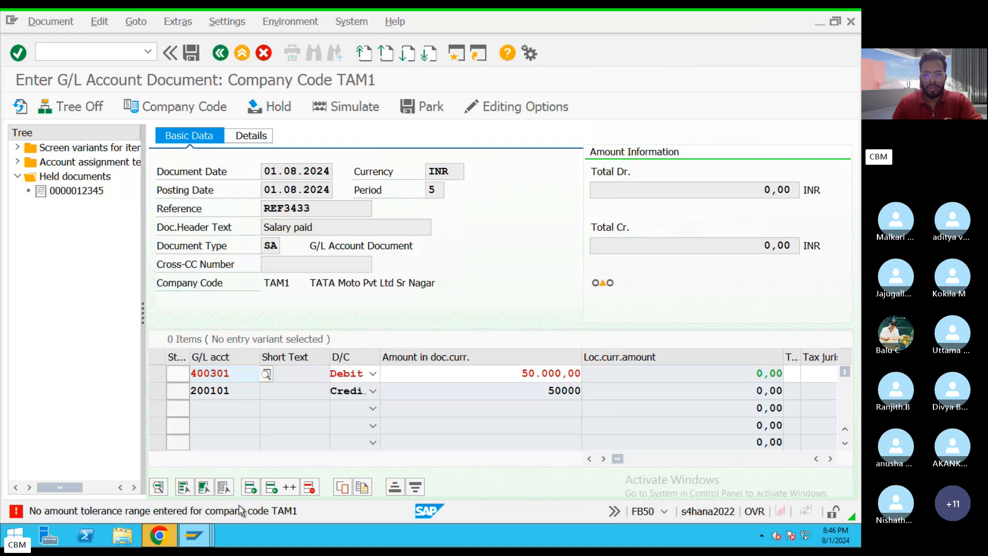
Try to save the G/L document and reread the tolerance message's diagnosis and procedure.
click(191, 54)
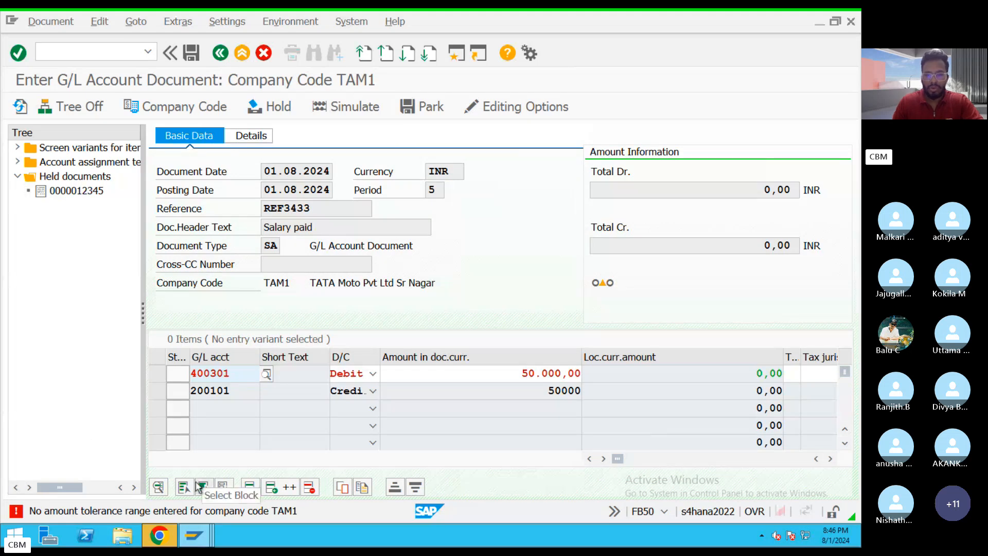
click(221, 512)
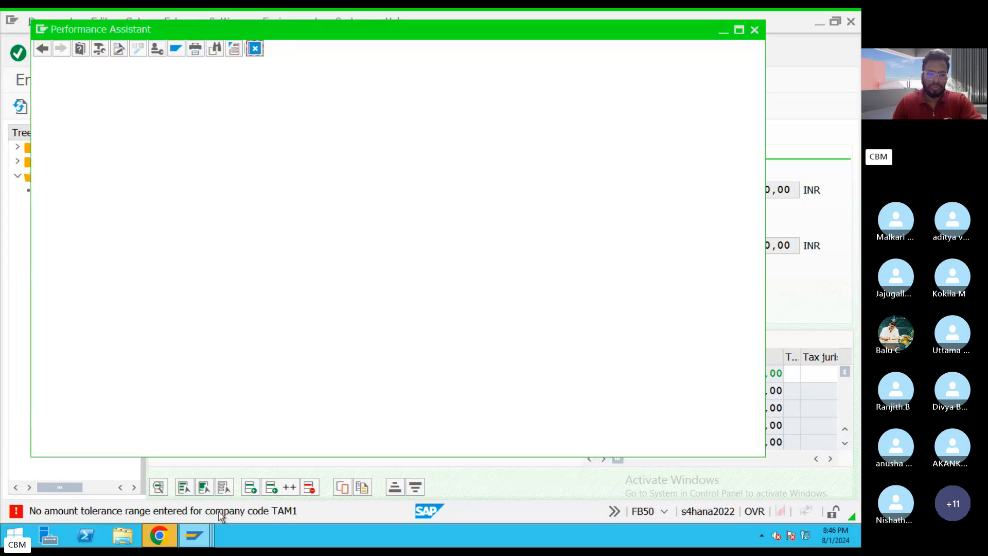
drag(488, 195, 37, 65)
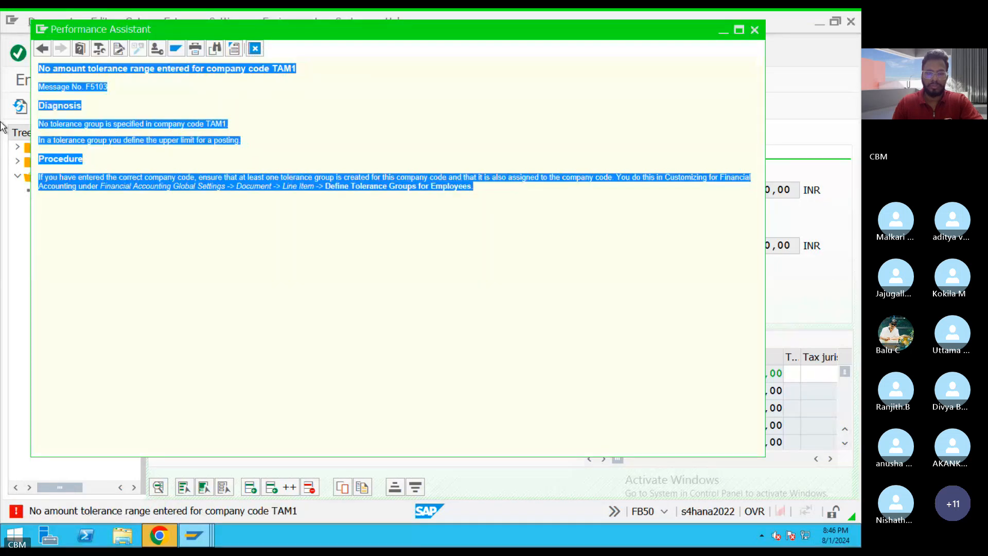
click(401, 331)
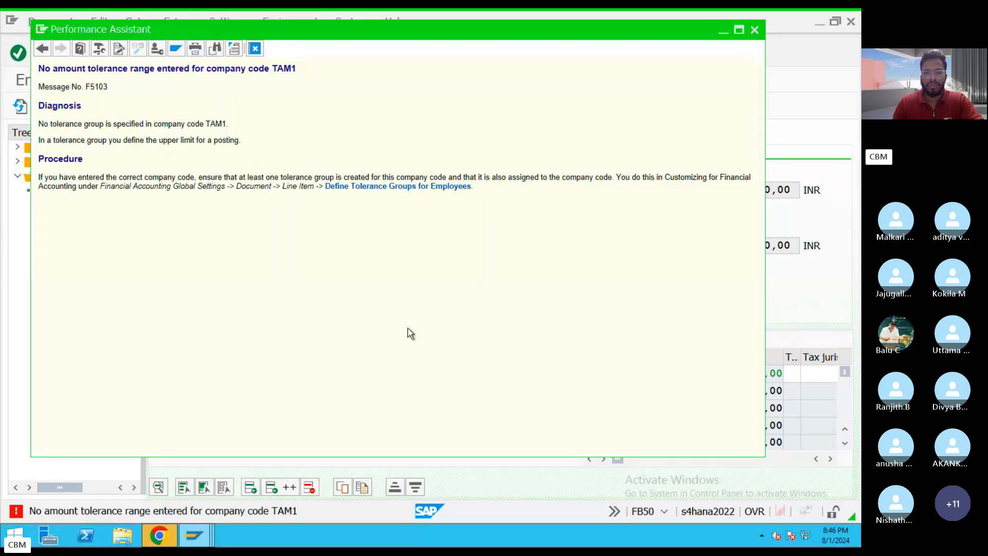
click(254, 48)
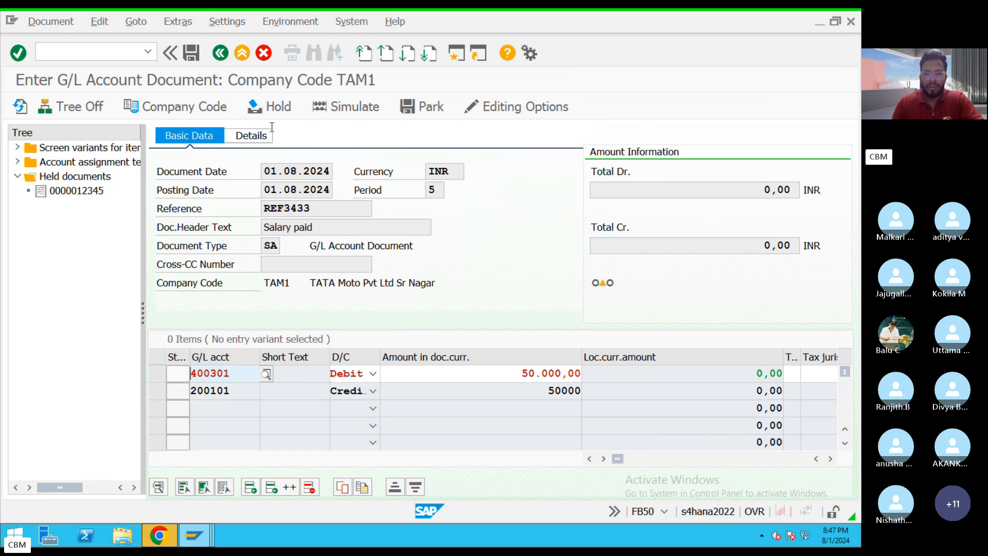
Try to simulate the G/L document and review the help text for the tolerance group error.
click(346, 106)
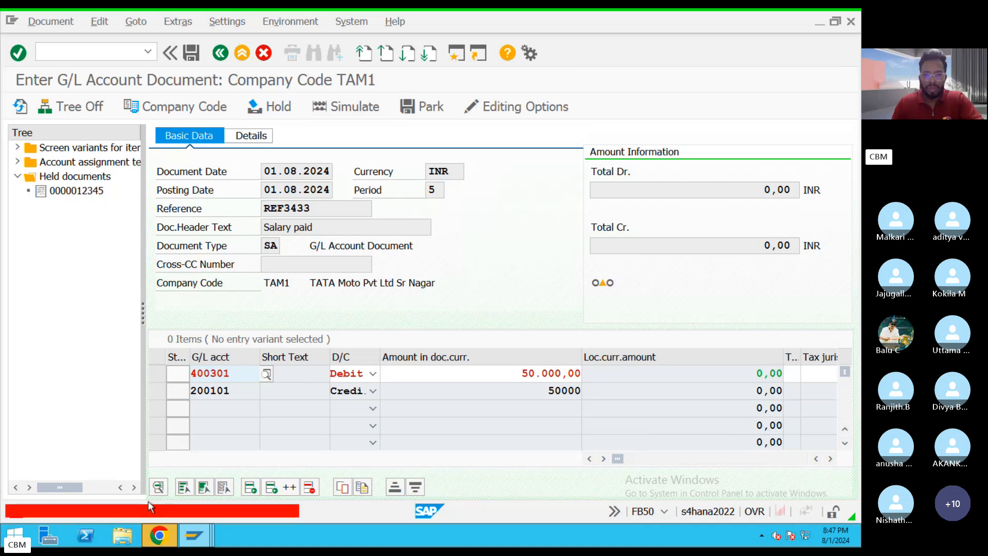
double_click(149, 509)
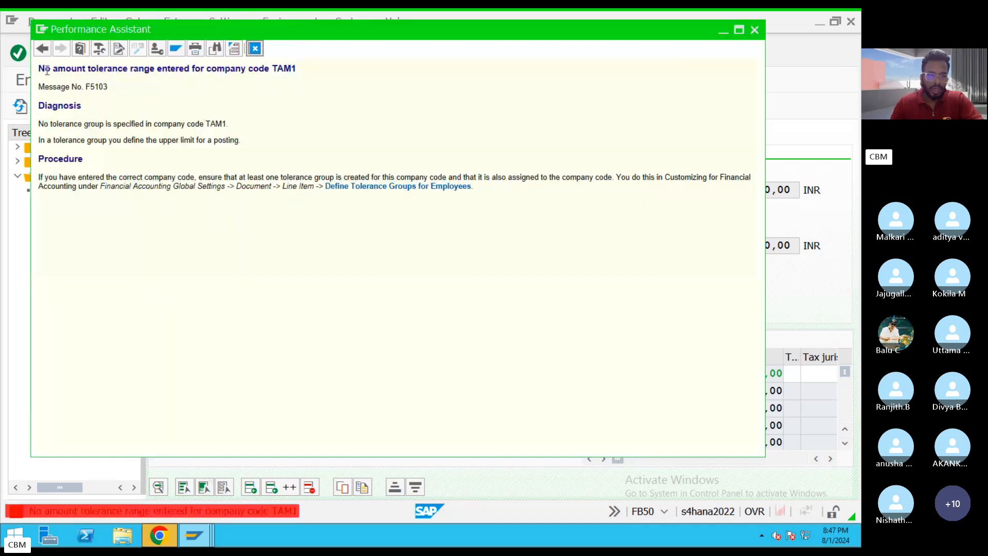
drag(47, 71, 496, 248)
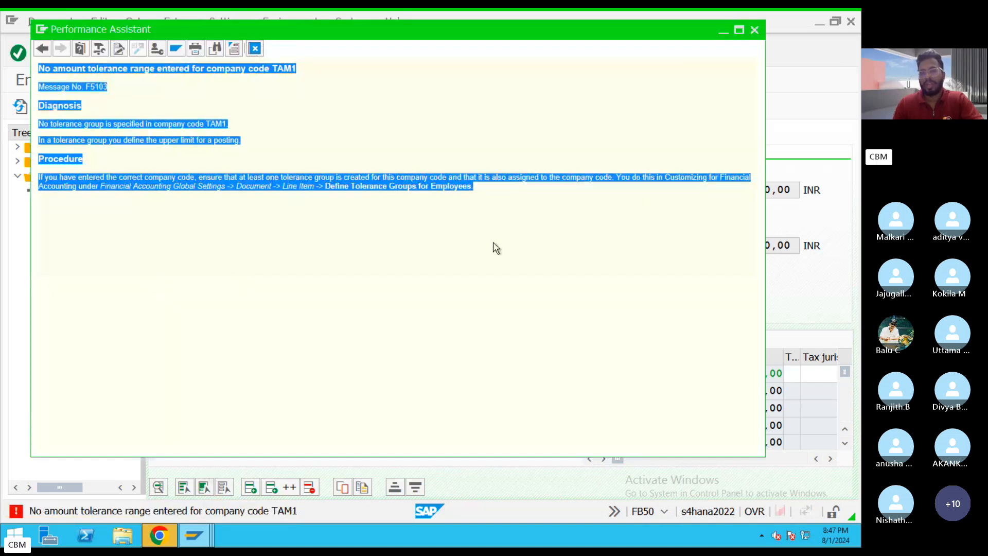
click(370, 66)
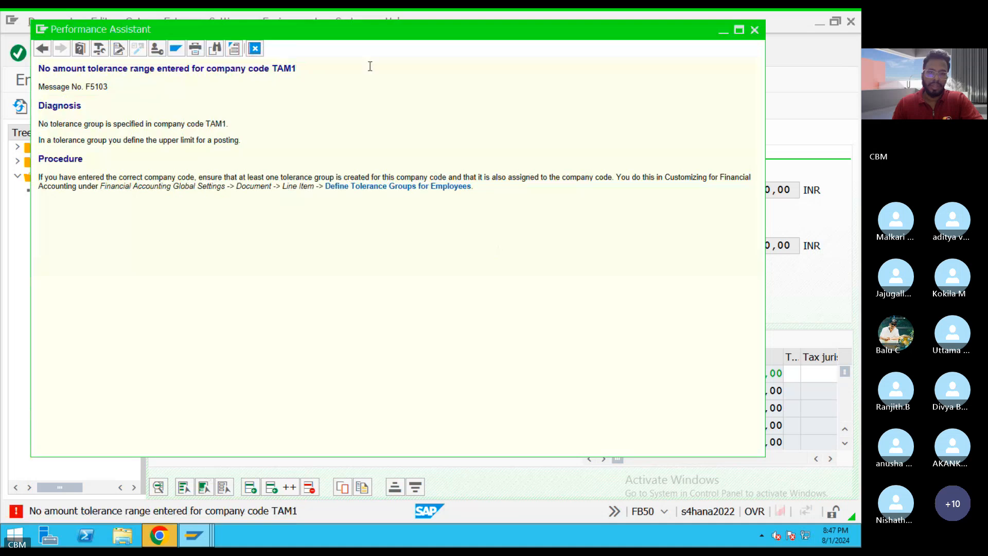
click(255, 49)
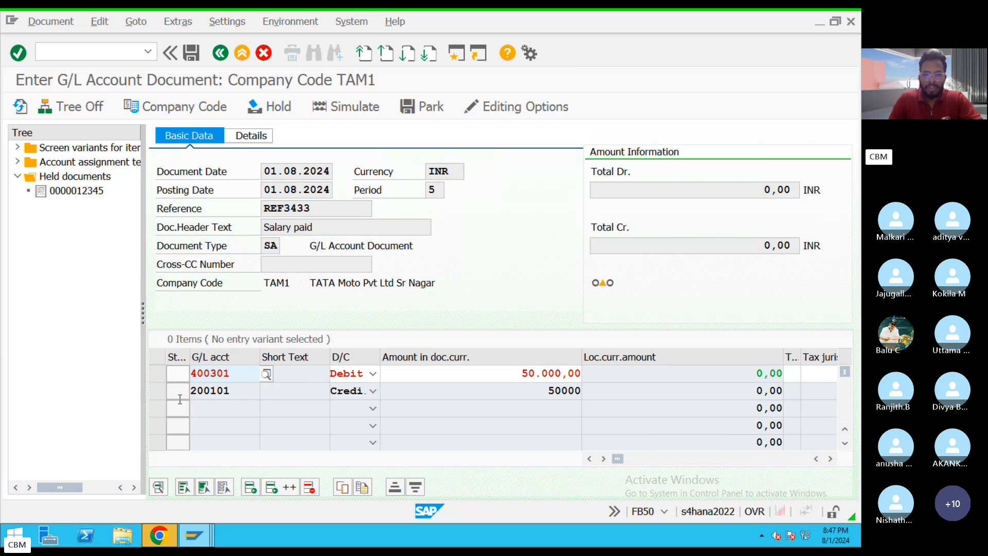
Discard the unsaved G/L document and open transaction OB57 for the users' tolerance group assignments.
click(239, 50)
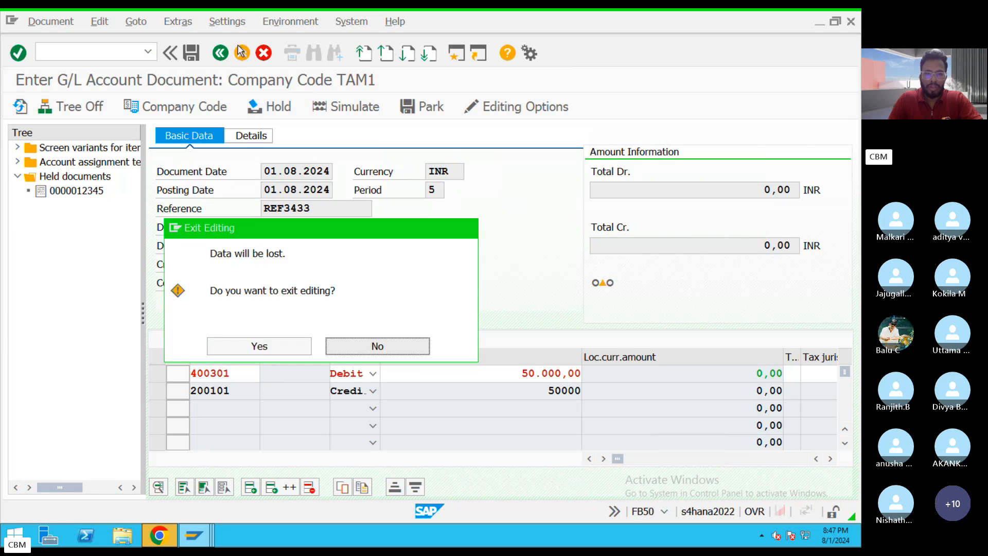
click(272, 349)
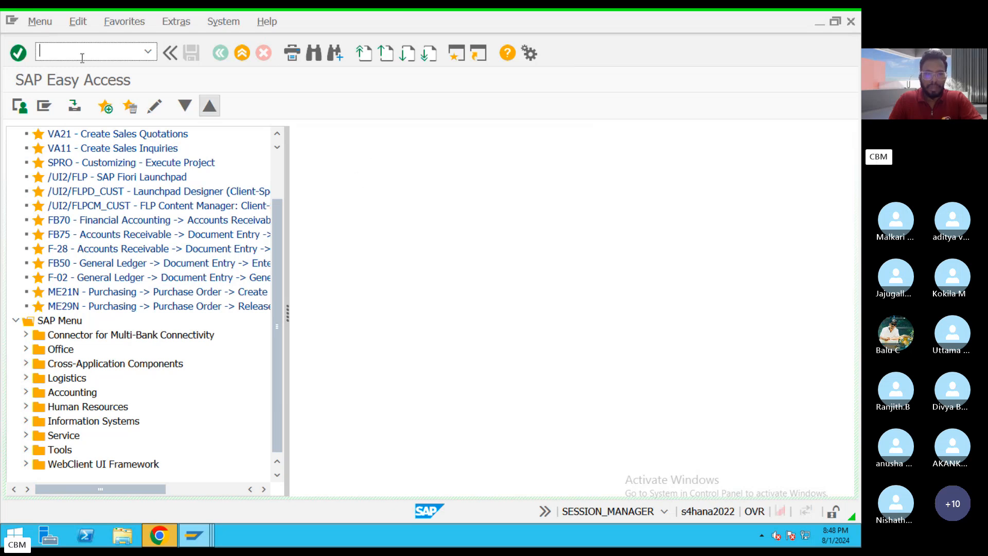
text(OB57)
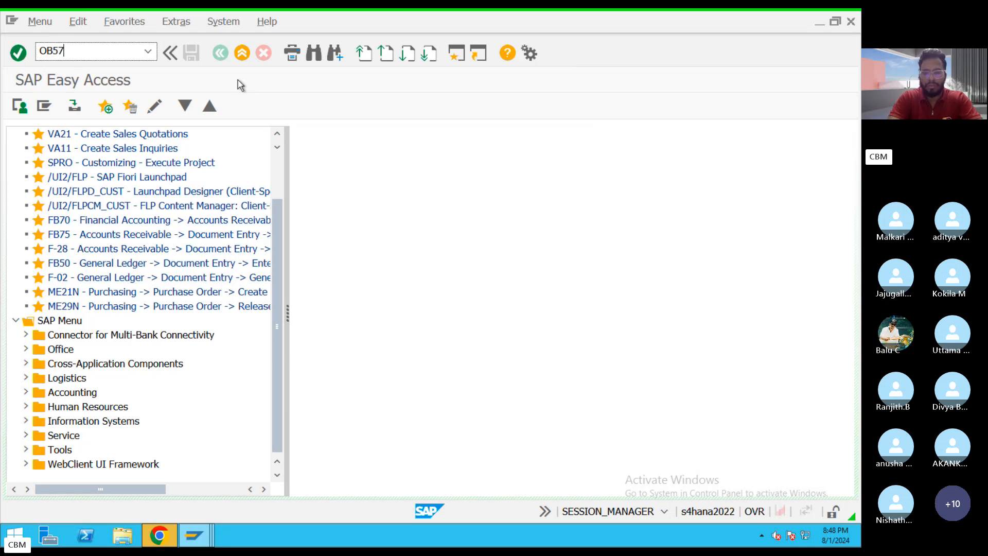
key(Return)
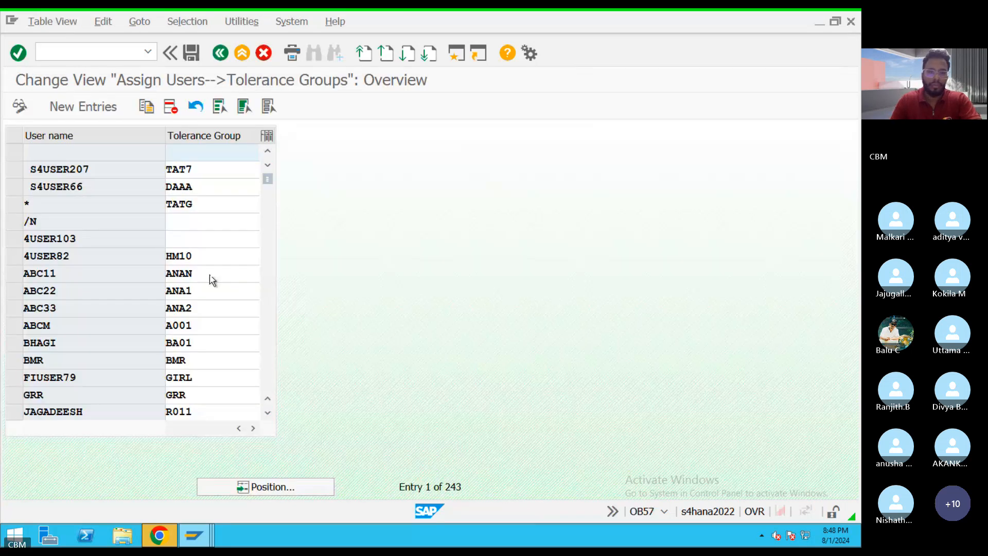
Clear the tolerance group assigned to user S4USER87 and save the change under the EBS configuration customizing request.
click(298, 486)
text(s4user8)
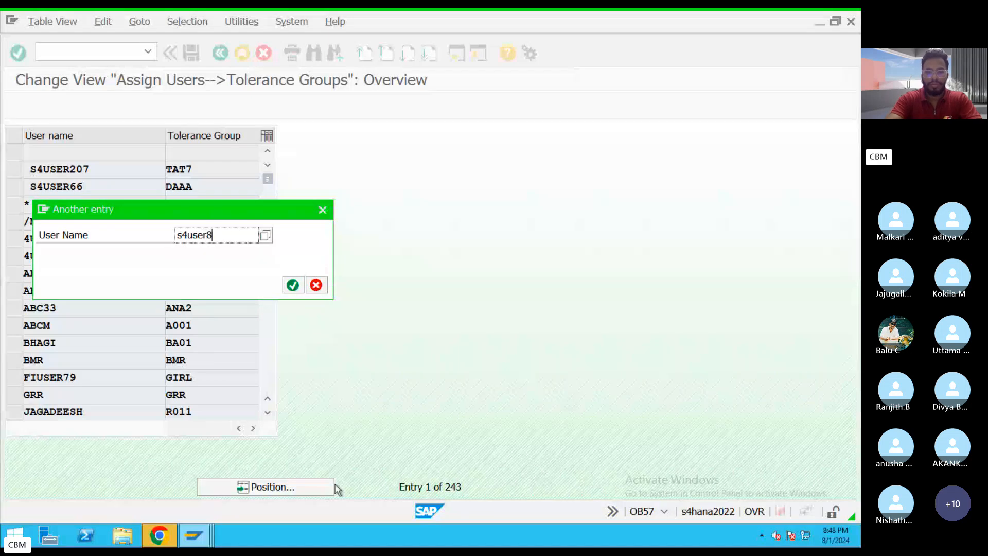
key(Return)
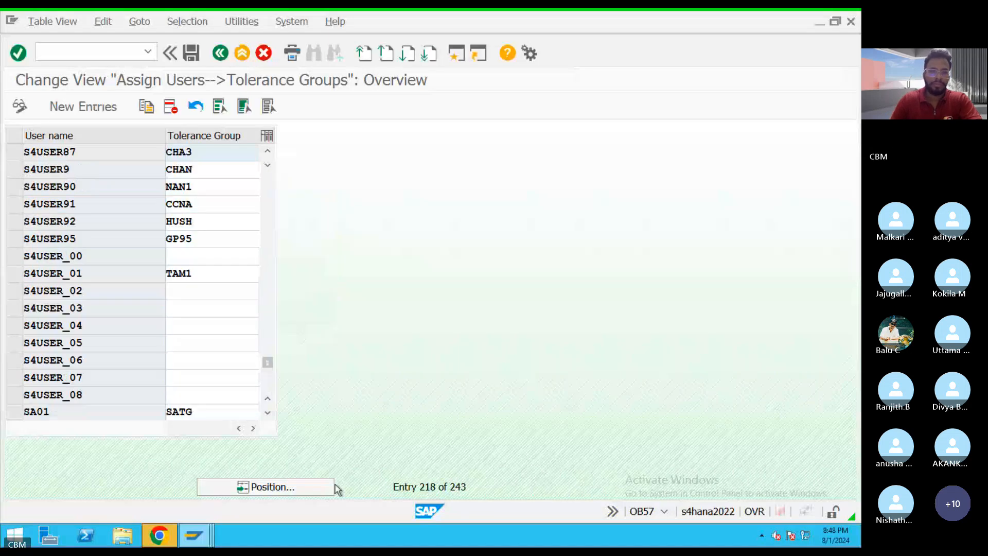
drag(206, 150, 117, 161)
key(Delete)
click(191, 52)
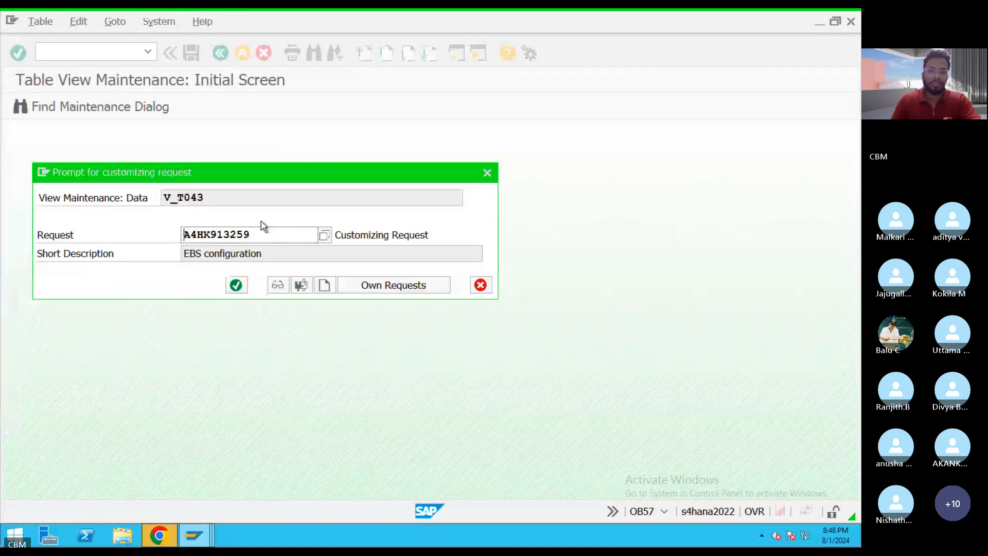
click(236, 286)
click(220, 53)
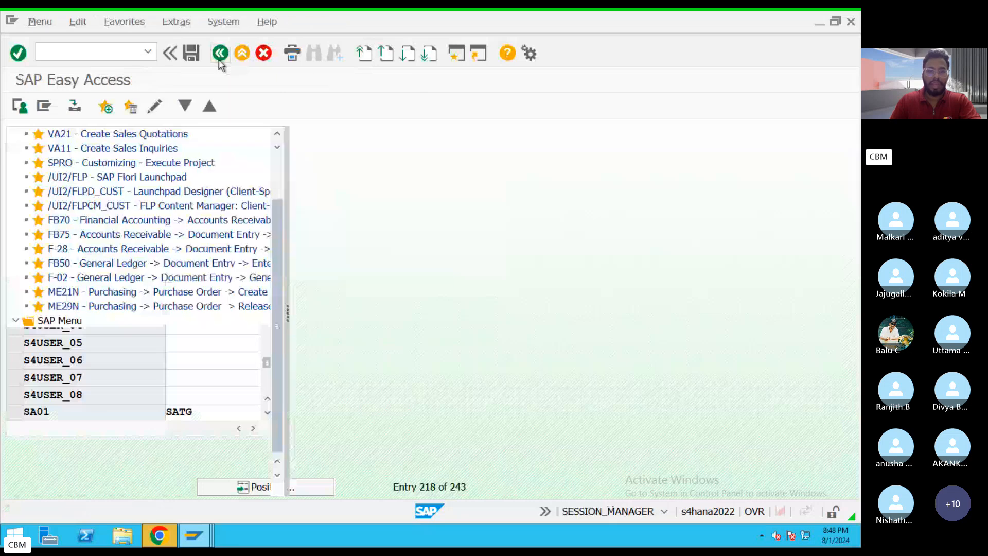
Reopen transaction FB50 and enter document date 01.08.2024 and reference REF34343 in the header.
text(F)
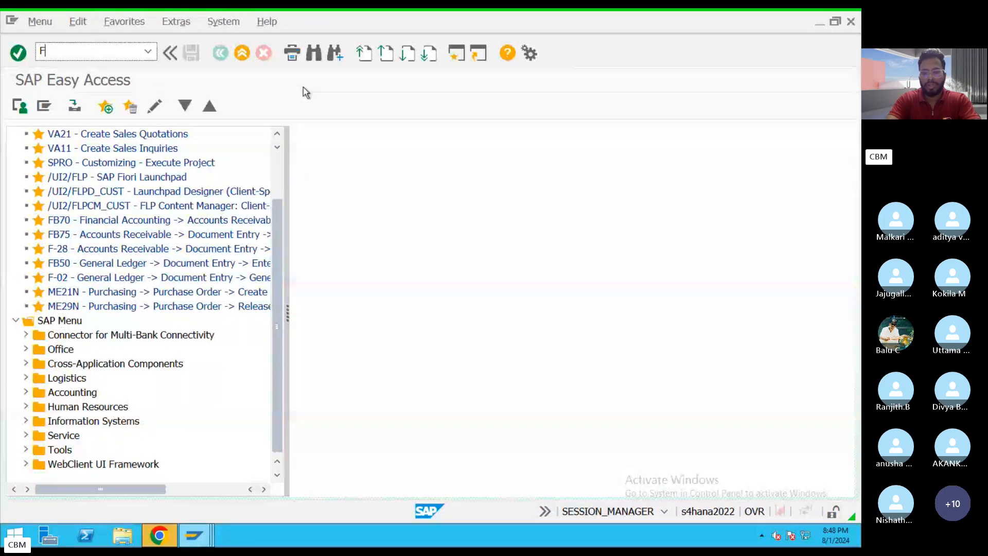
text(B50)
key(Return)
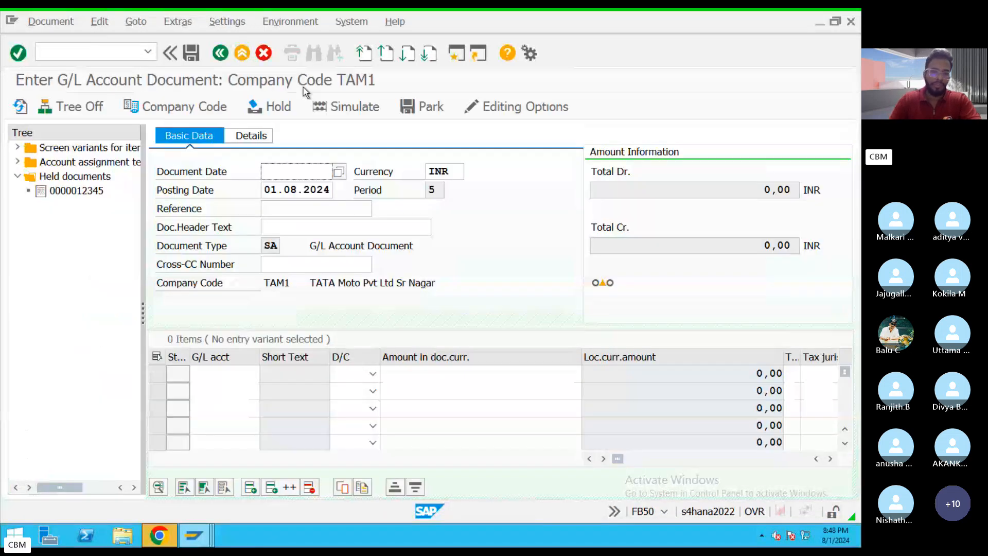
key(Tab)
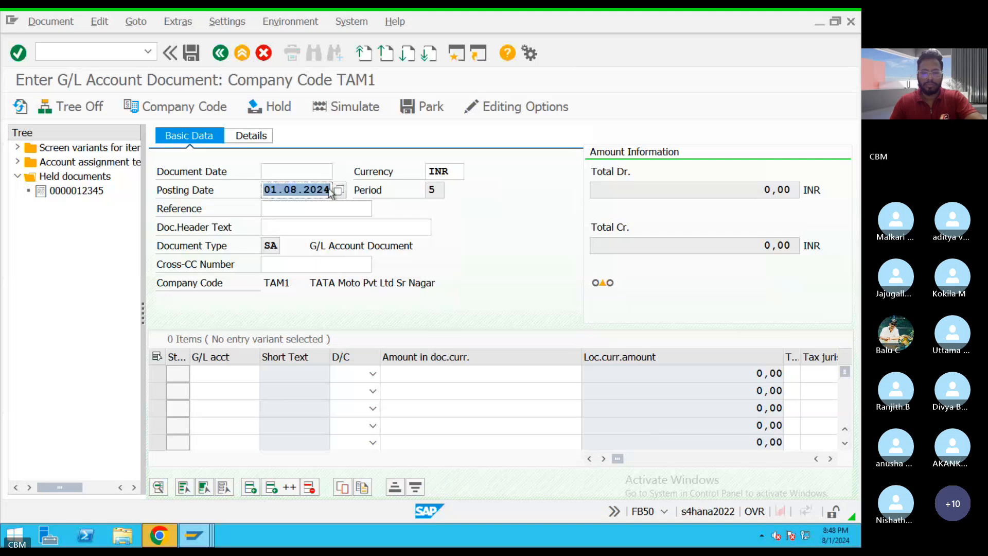
key(End)
key(Return)
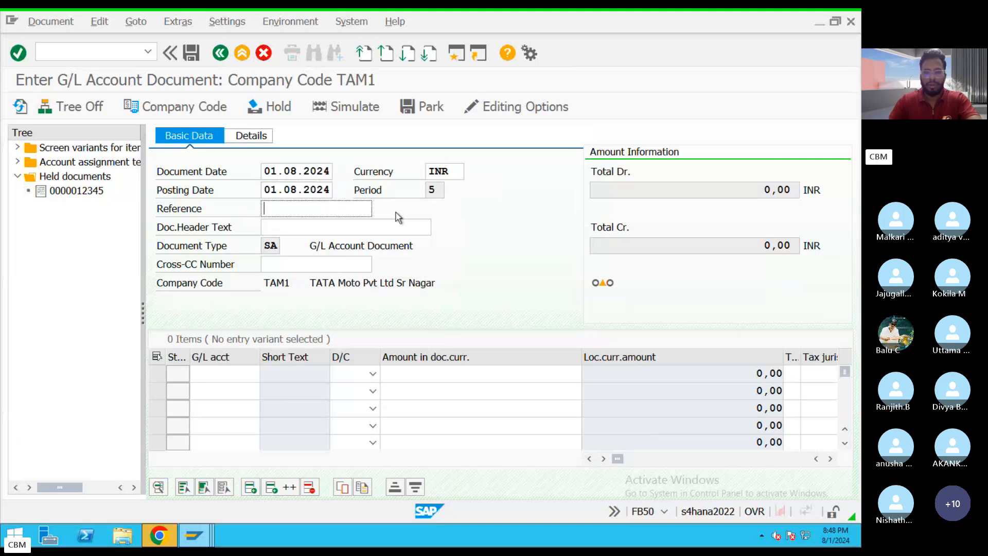
text(REF34343)
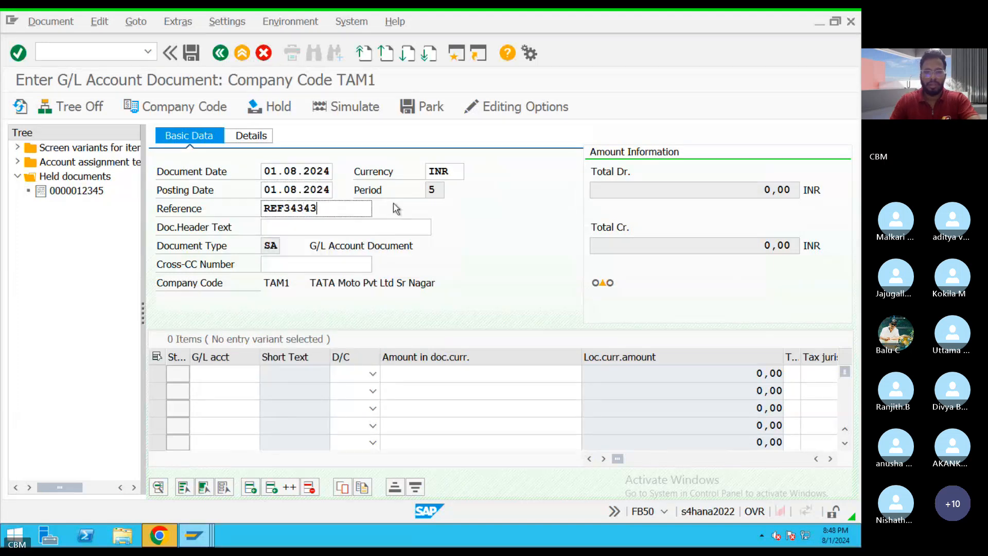
click(360, 245)
Select Salary A.c from company code TAM1's account list as the first line item's G/L account.
click(222, 374)
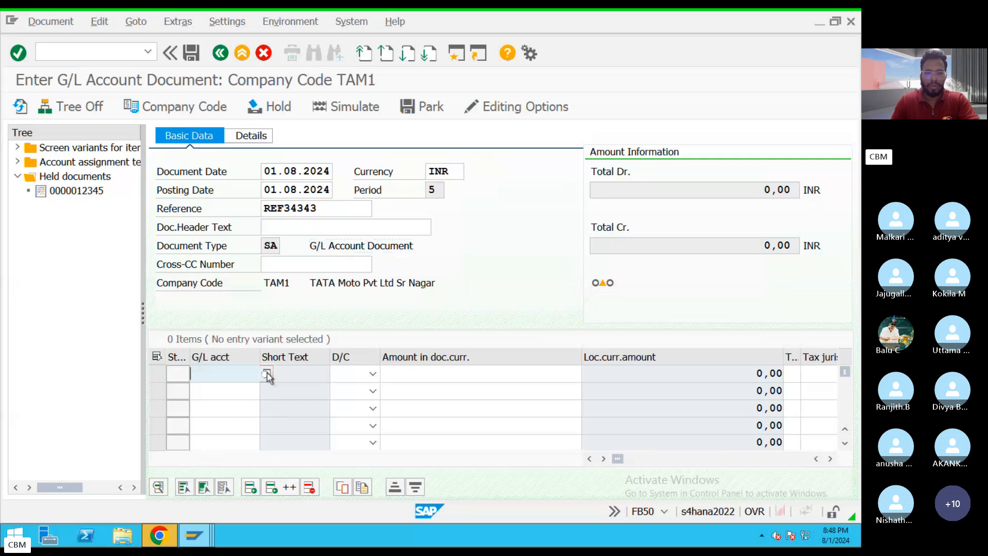
click(264, 375)
click(387, 508)
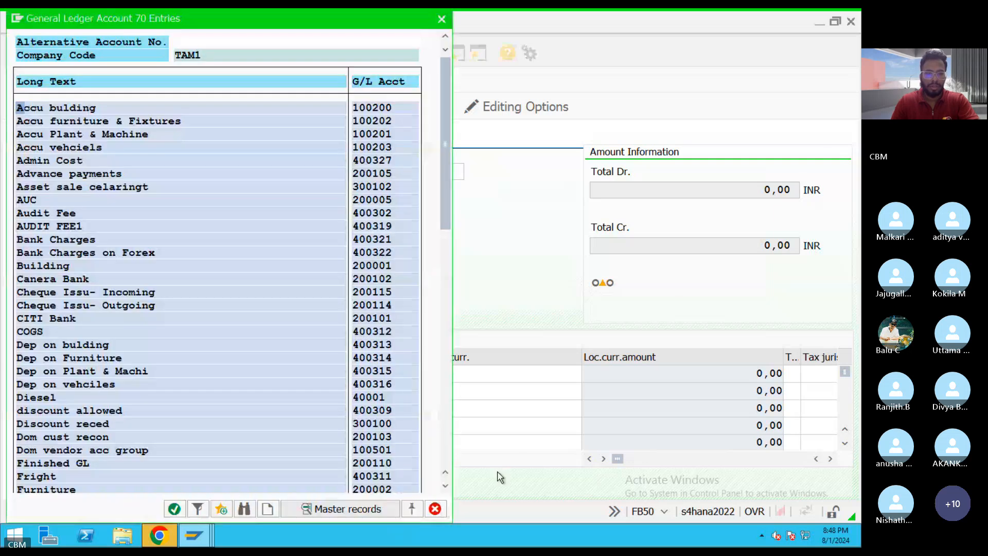
scroll(187, 370, down, 6)
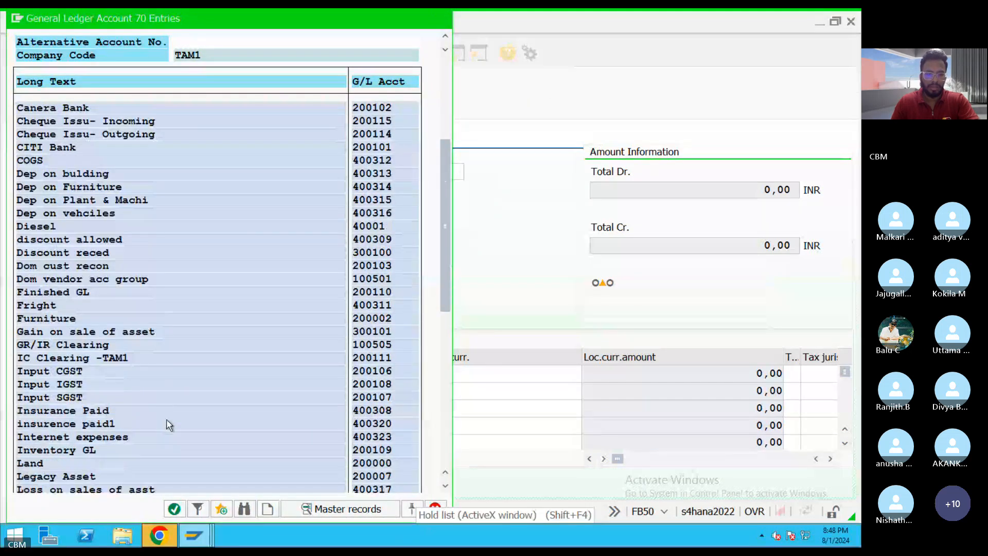
scroll(154, 430, down, 6)
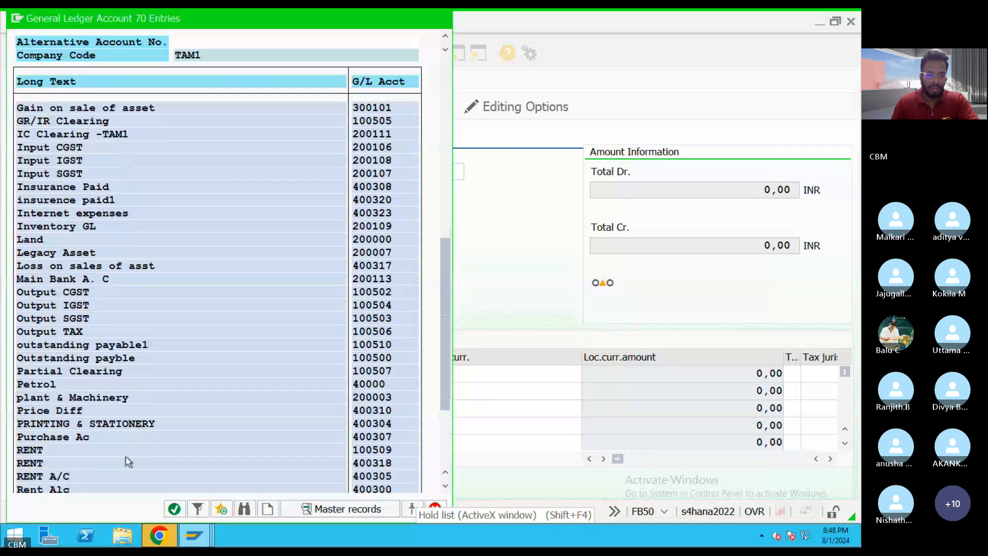
scroll(109, 464, down, 1)
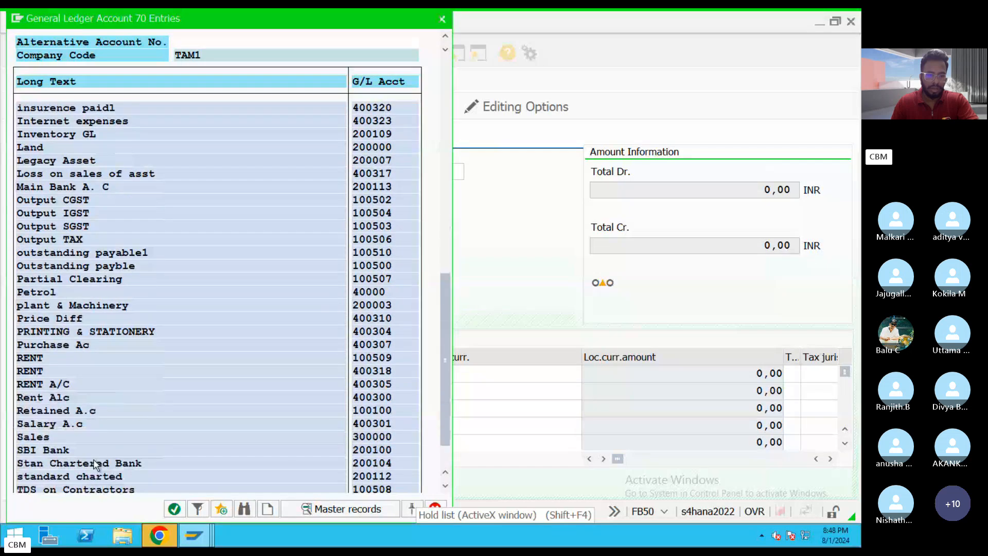
double_click(73, 432)
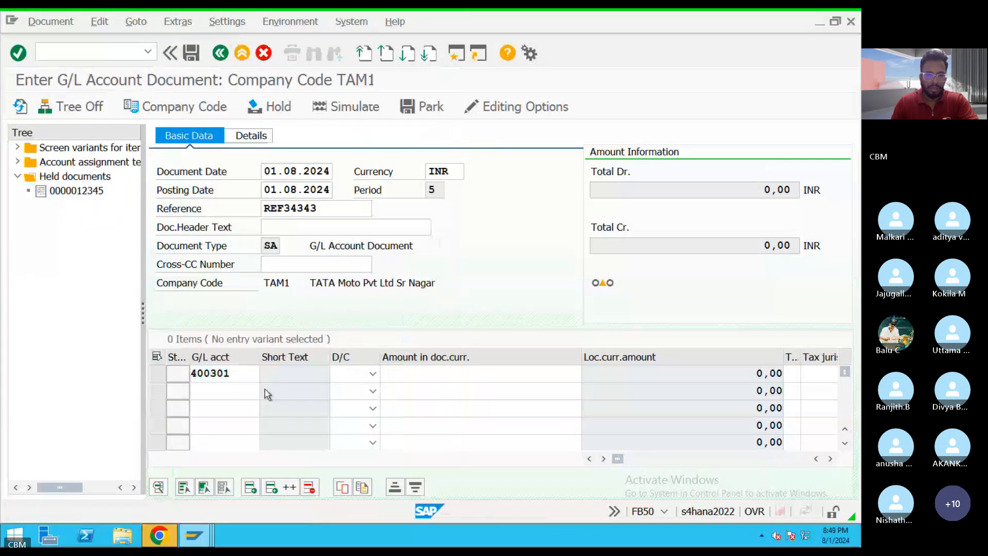
Select SBI Bank from company code TAM1's account list as the second line item's G/L account.
key(F4)
click(386, 507)
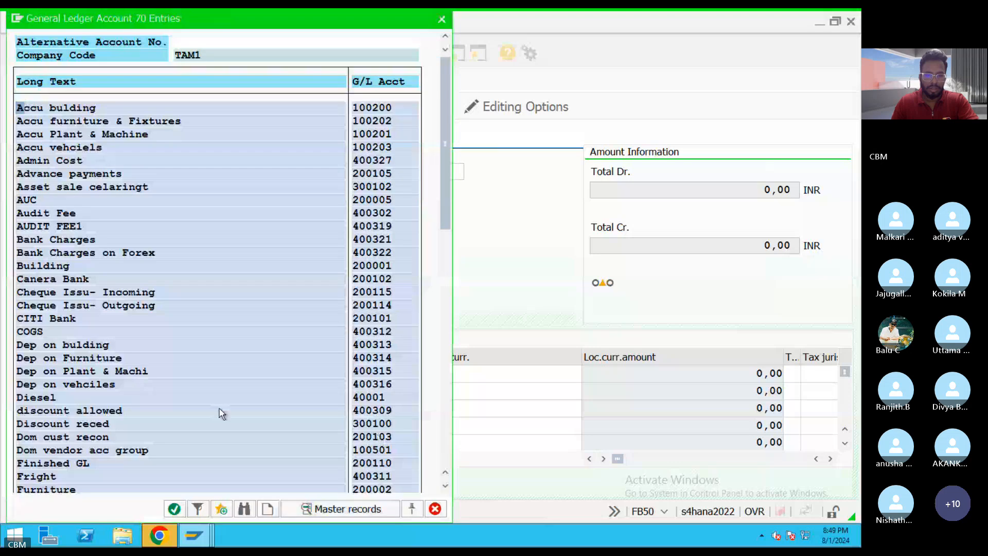
scroll(246, 384, down, 1)
scroll(246, 385, down, 6)
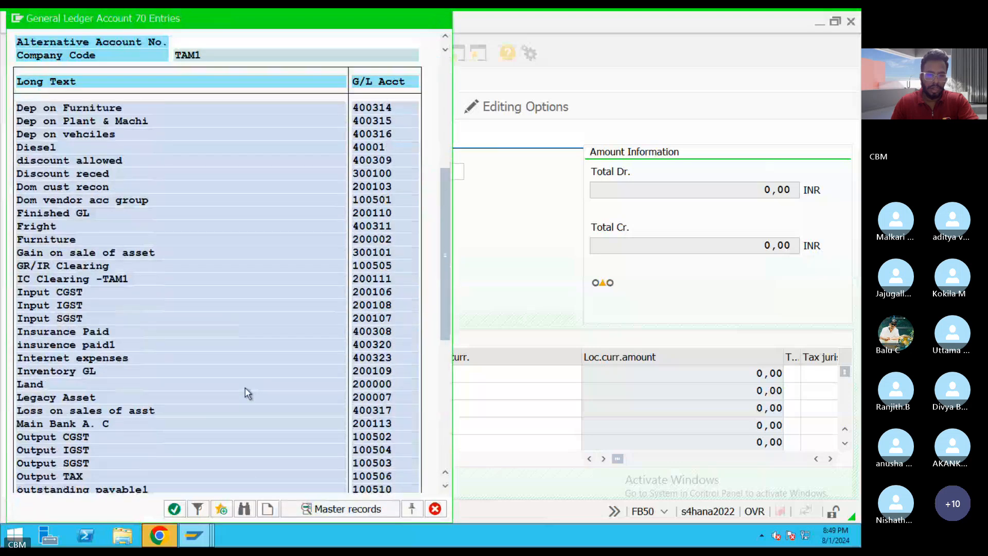
scroll(247, 392, down, 4)
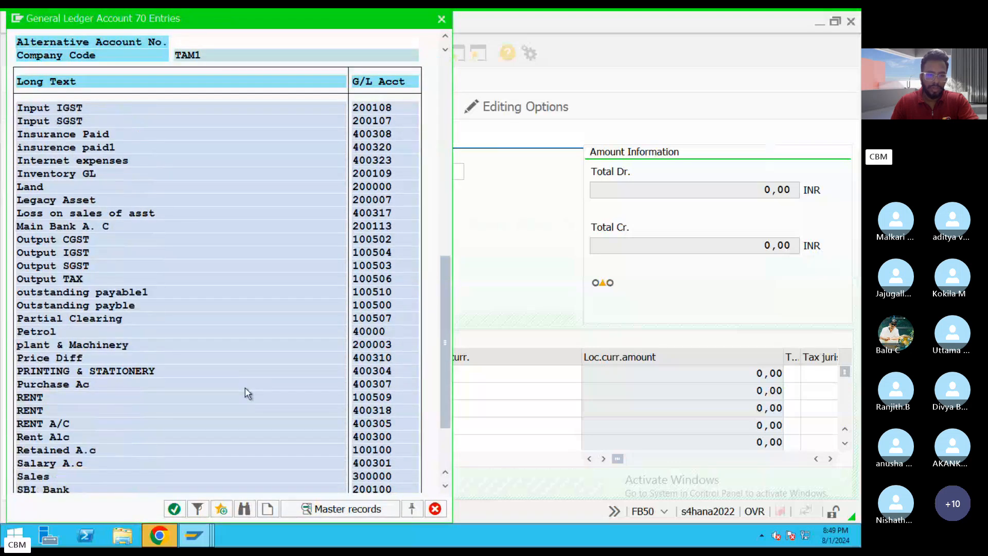
scroll(206, 373, down, 3)
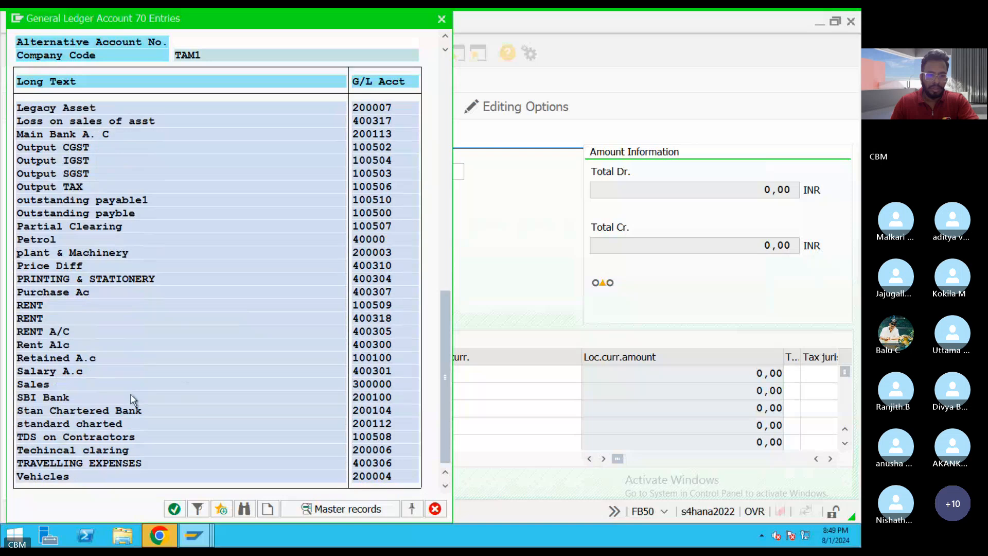
double_click(54, 398)
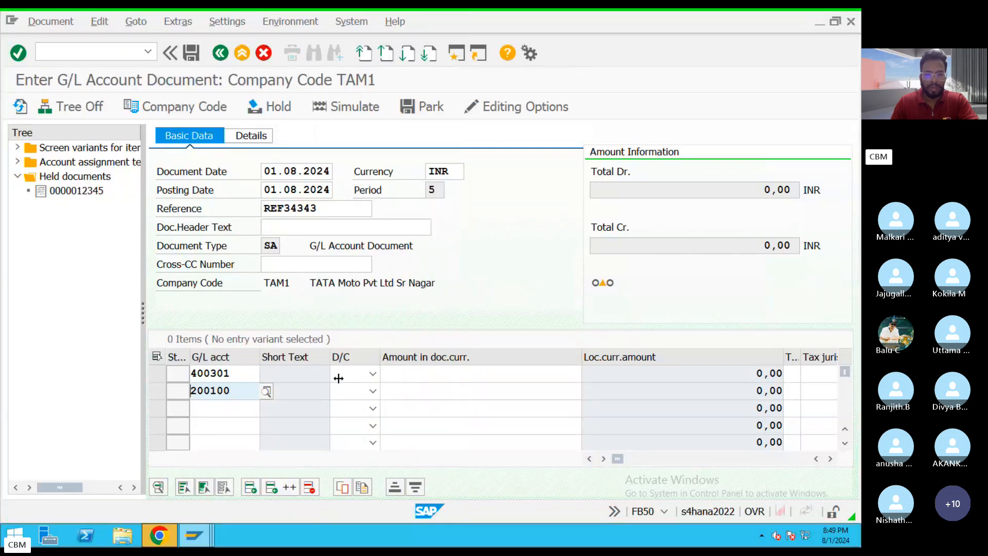
Set the salary line item to Debit and the SBI Bank line item to Credit.
click(374, 378)
click(342, 402)
click(373, 391)
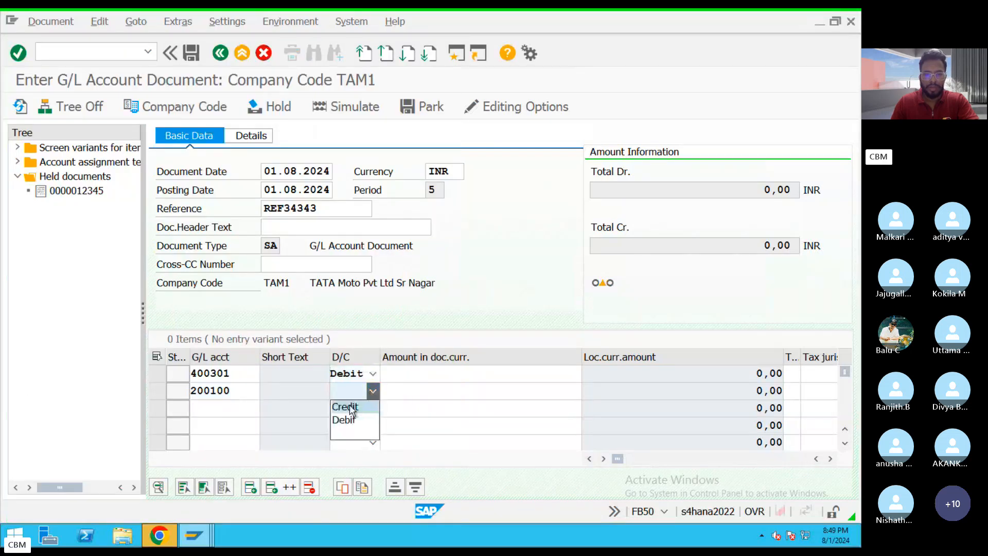
click(344, 405)
Enter 50000 as the document currency amount on both line items and validate the entries.
click(474, 371)
text(5)
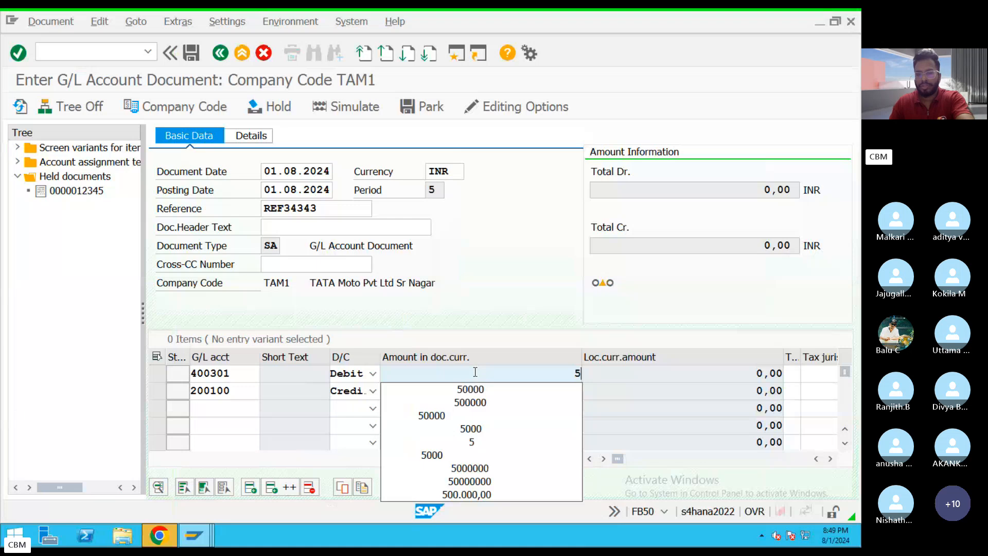
text(0000)
drag(511, 371, 613, 370)
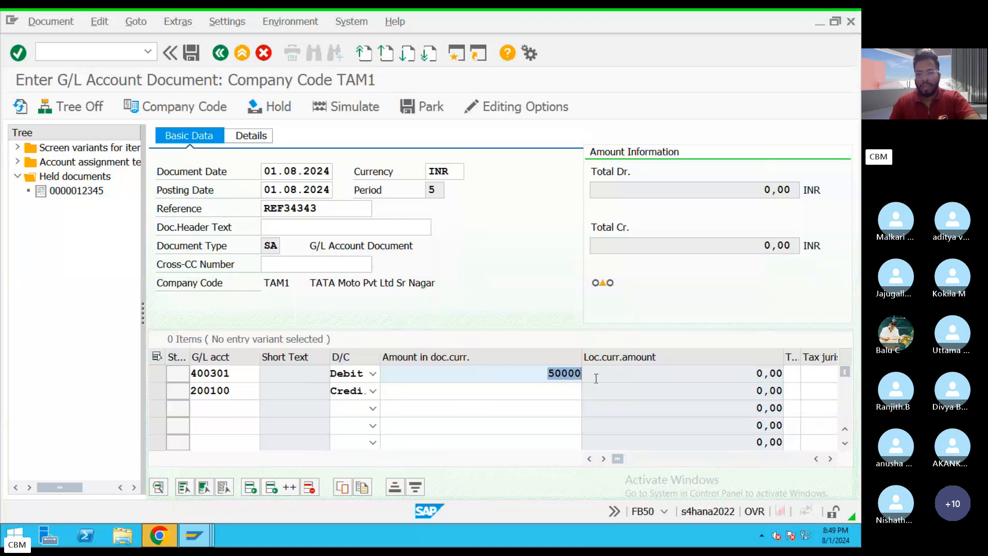
key(ctrl+c)
click(561, 391)
key(ctrl+v)
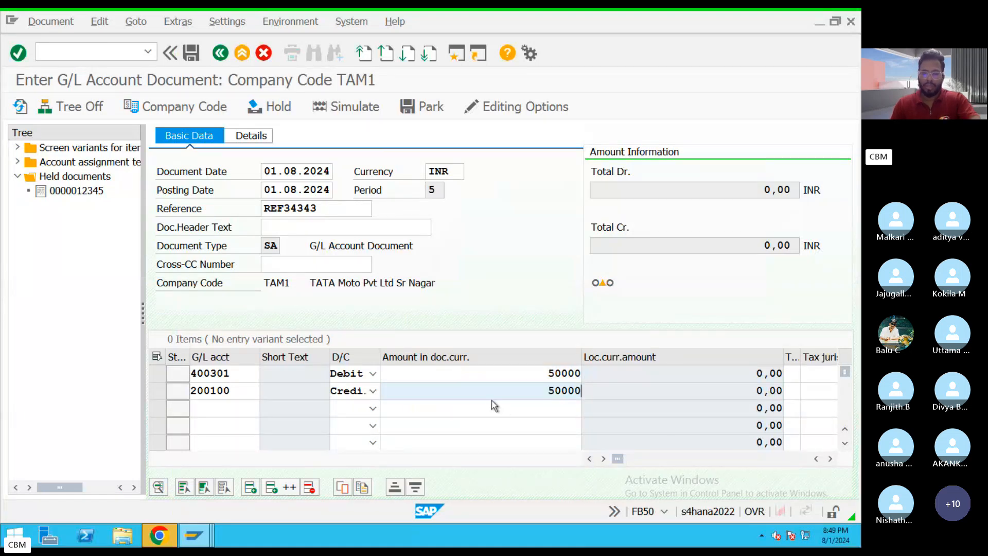
key(Return)
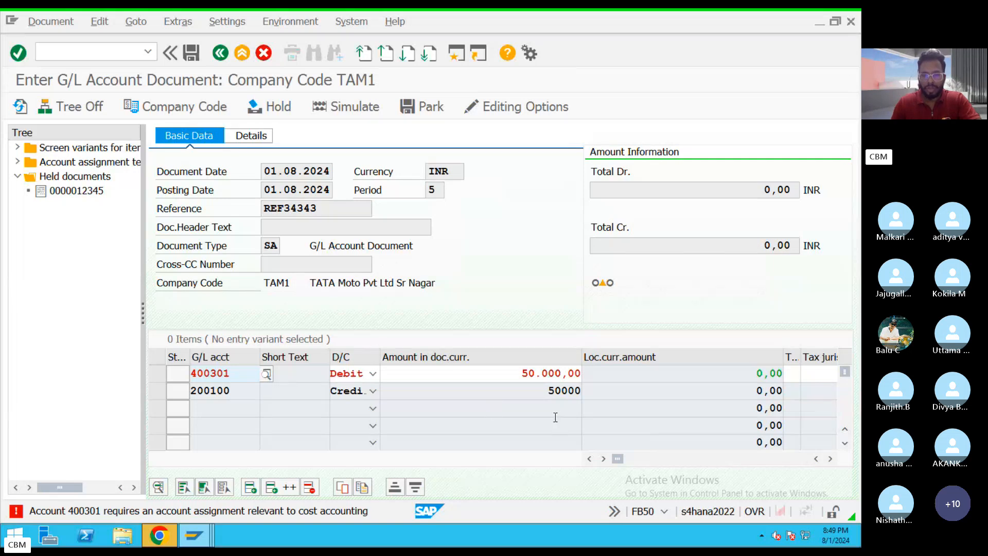
Read the long text of the error message about account 400301's cost accounting assignment, including its message number.
double_click(340, 511)
drag(120, 97, 40, 68)
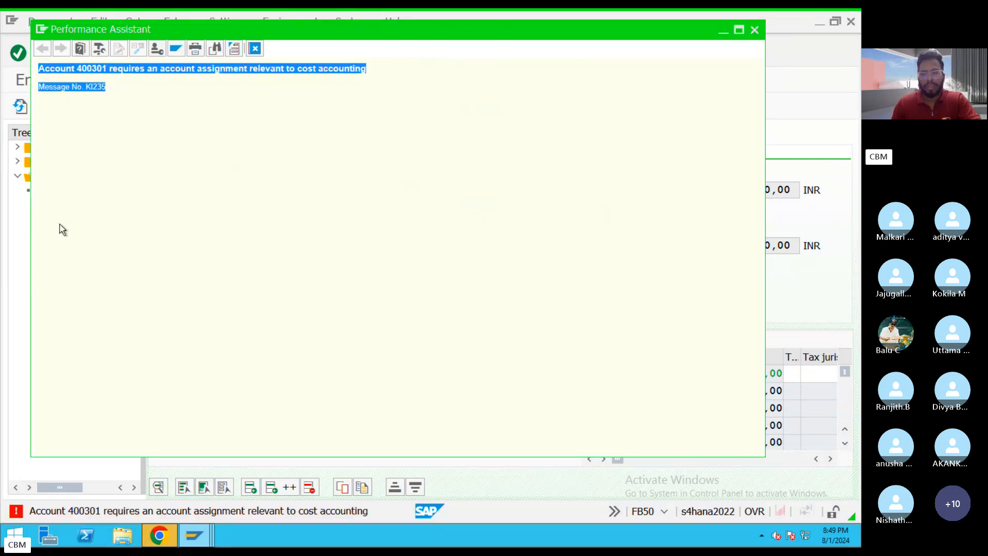
click(150, 211)
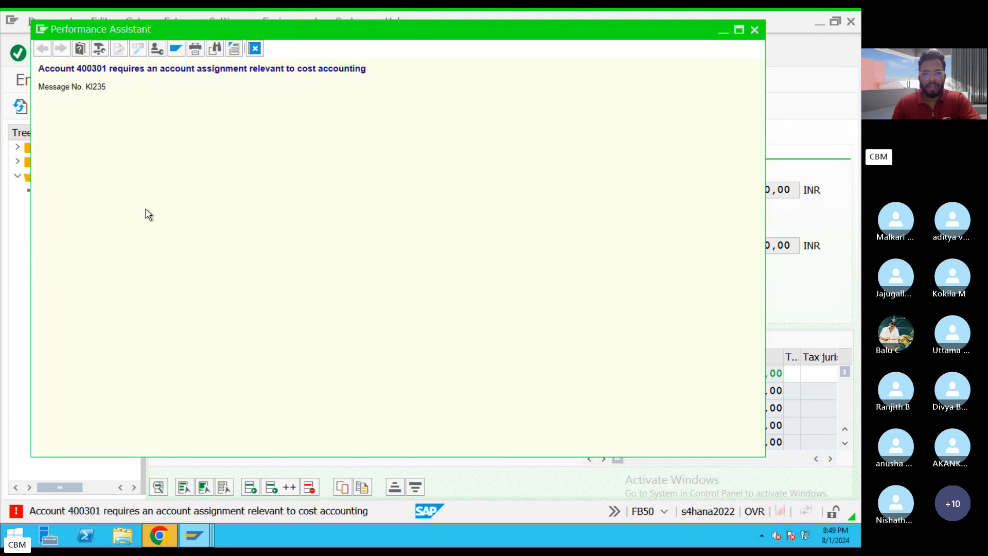
drag(106, 93, 32, 72)
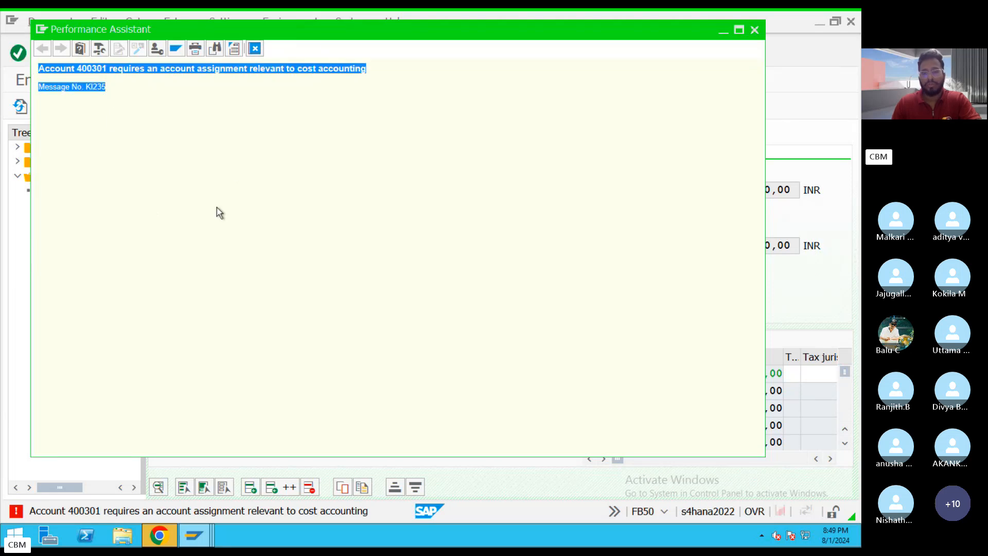
click(246, 176)
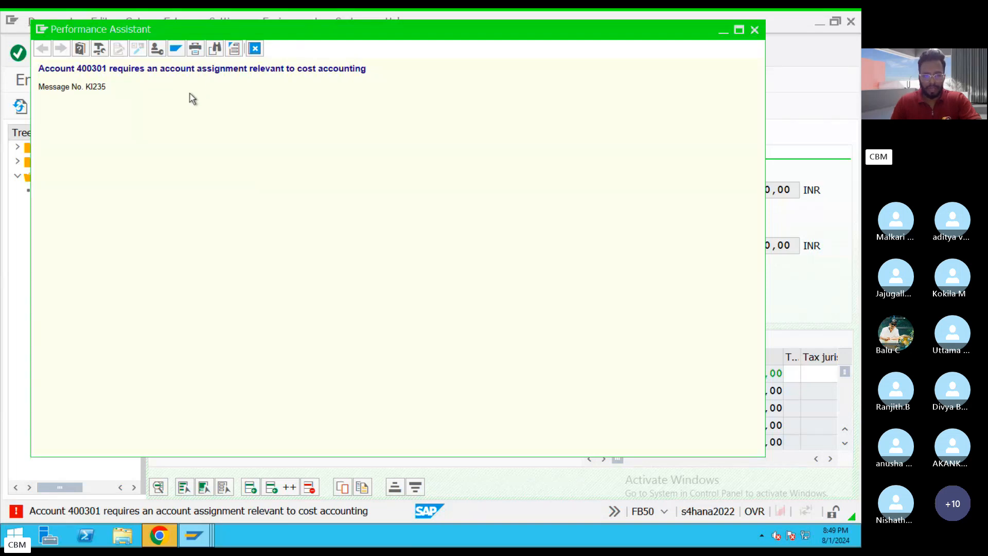
drag(87, 87, 366, 68)
click(82, 70)
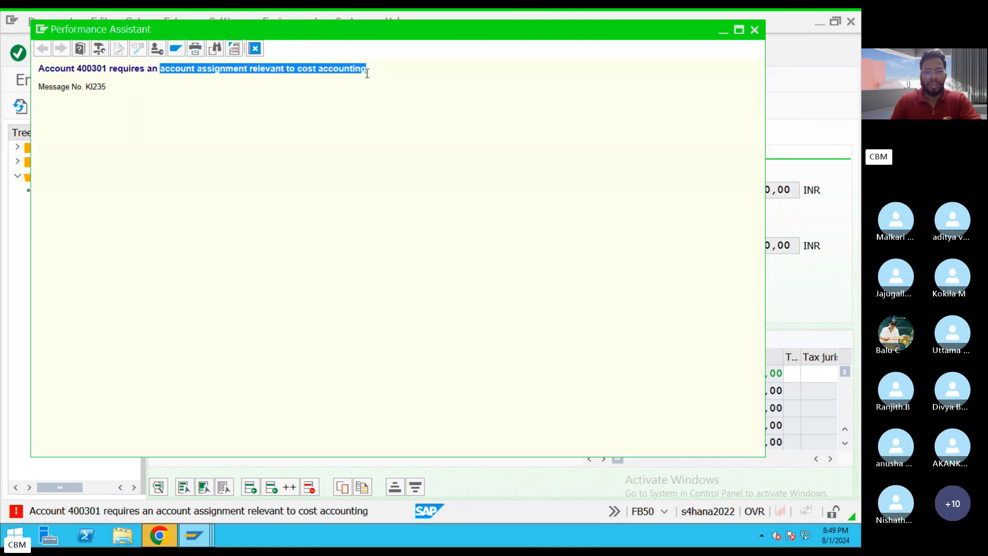
click(256, 48)
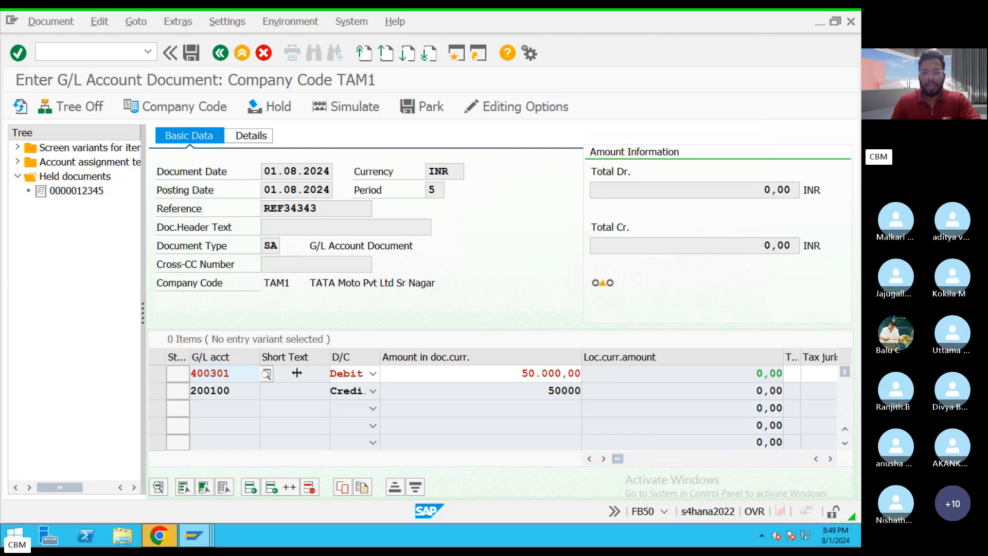
Search company code TAM1's cost centers for the salary line item and close the search without a selection.
click(513, 380)
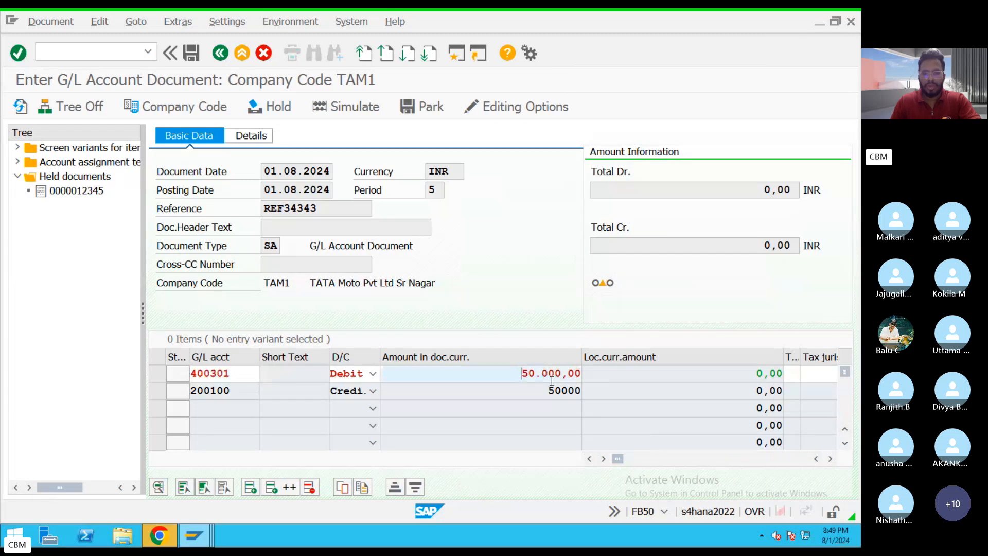
key(Tab)
key(Tab)
key(Tab)
key(Tab)
key(Tab)
key(Tab)
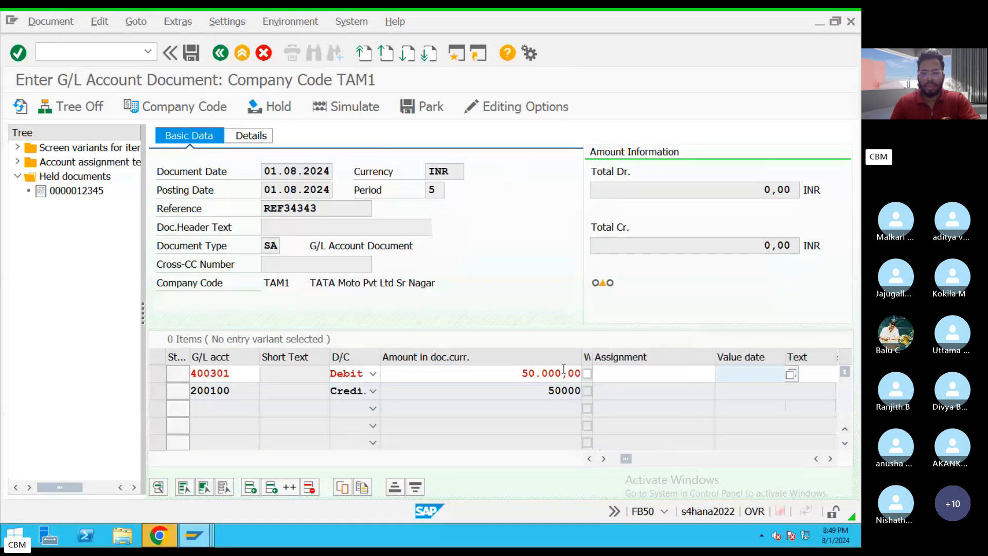
key(Tab)
key(Tab)
key(Tab)
key(Tab)
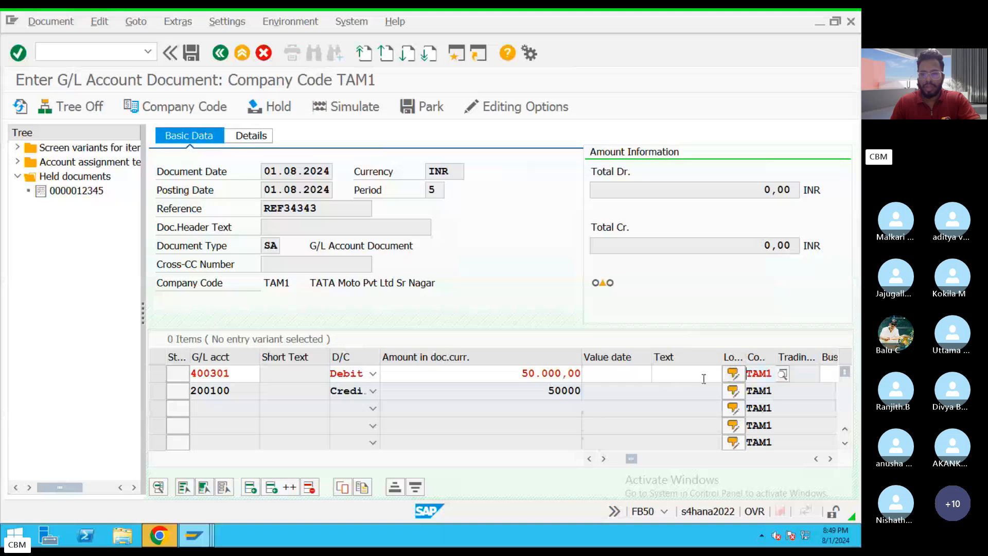
key(Tab)
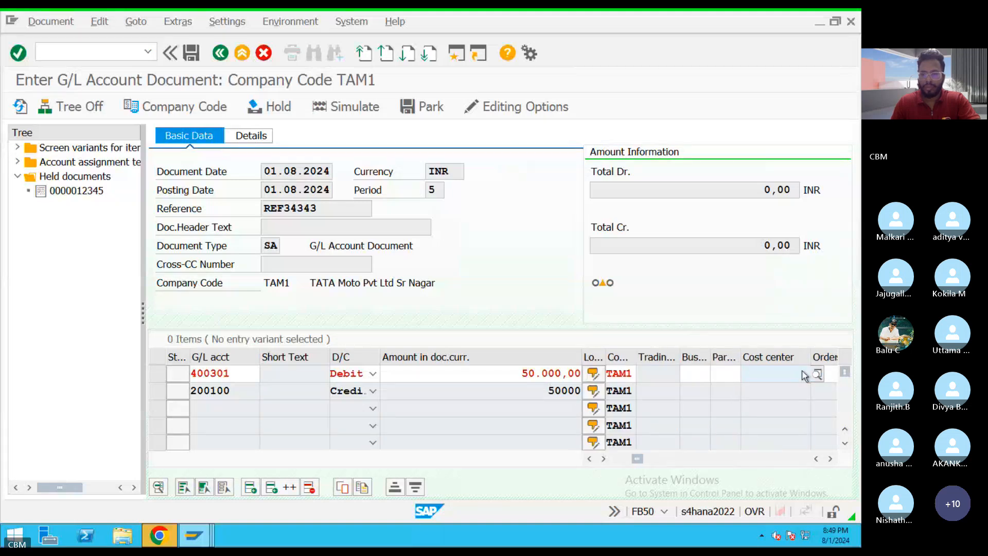
click(817, 374)
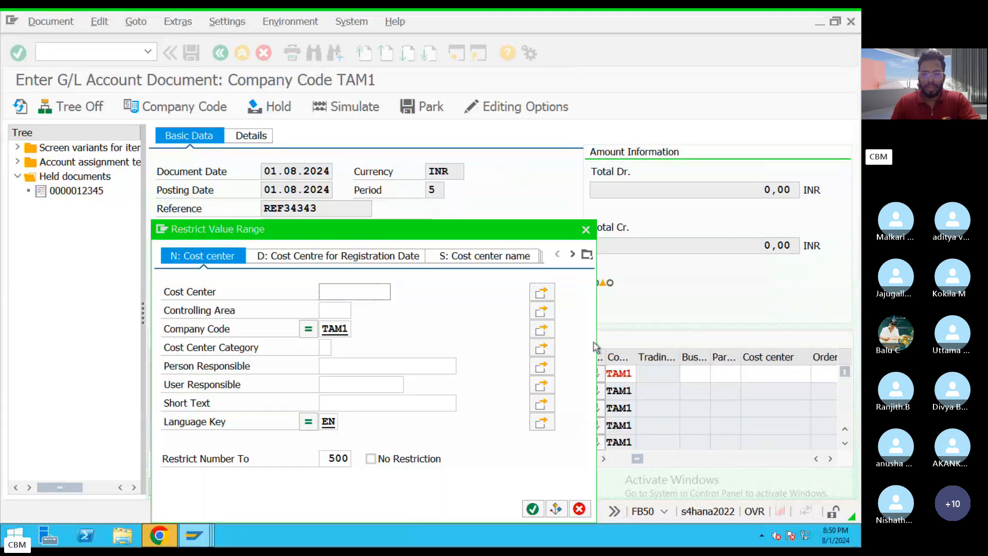
click(533, 509)
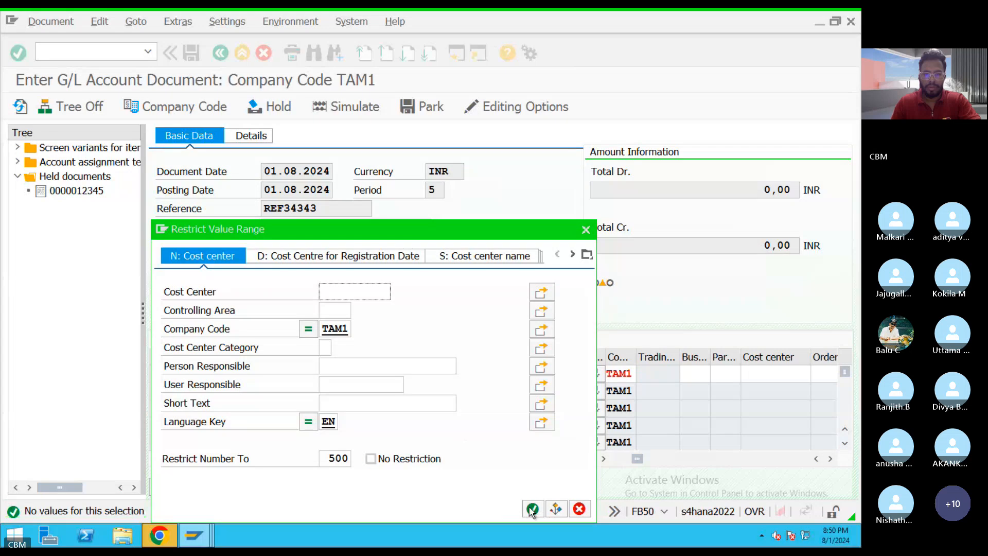
click(532, 510)
click(533, 509)
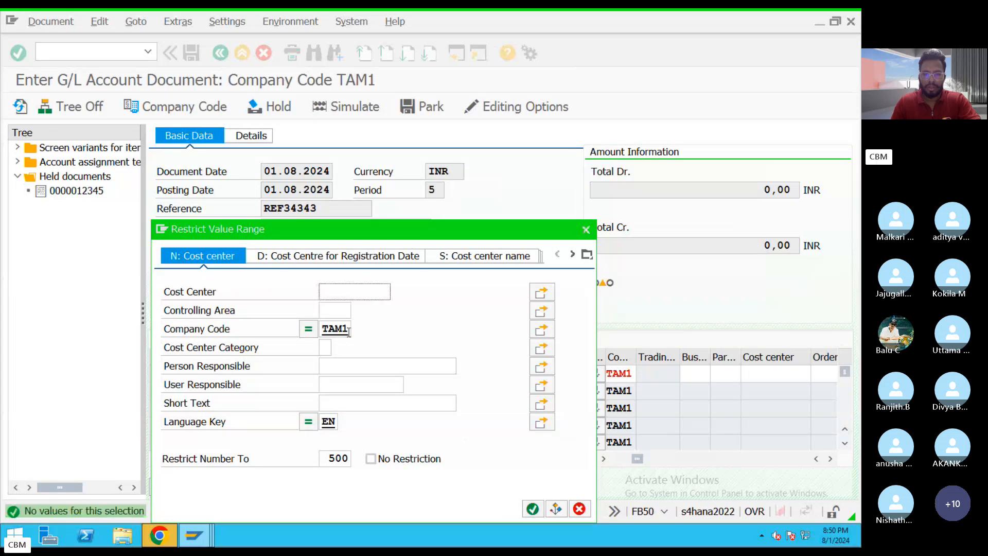
drag(350, 329, 303, 331)
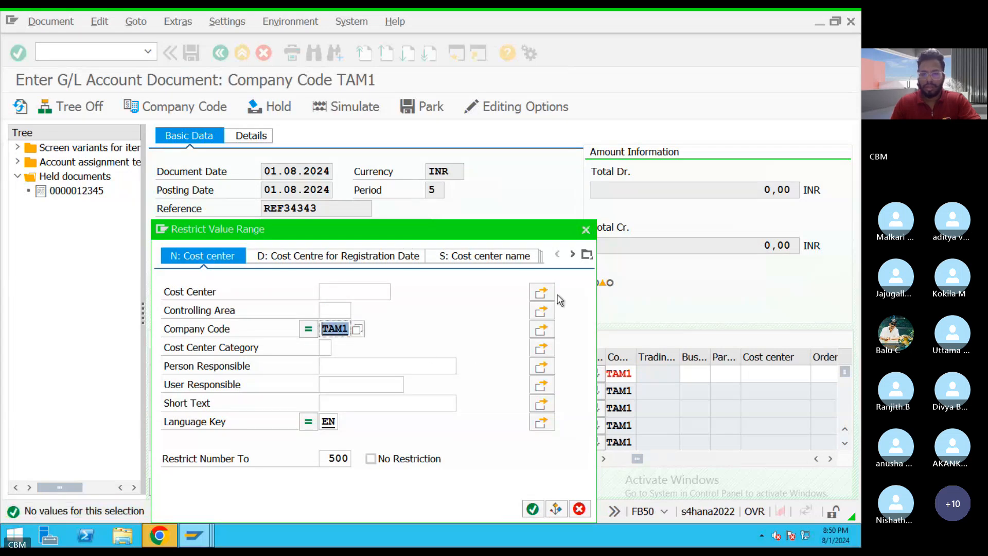
click(586, 230)
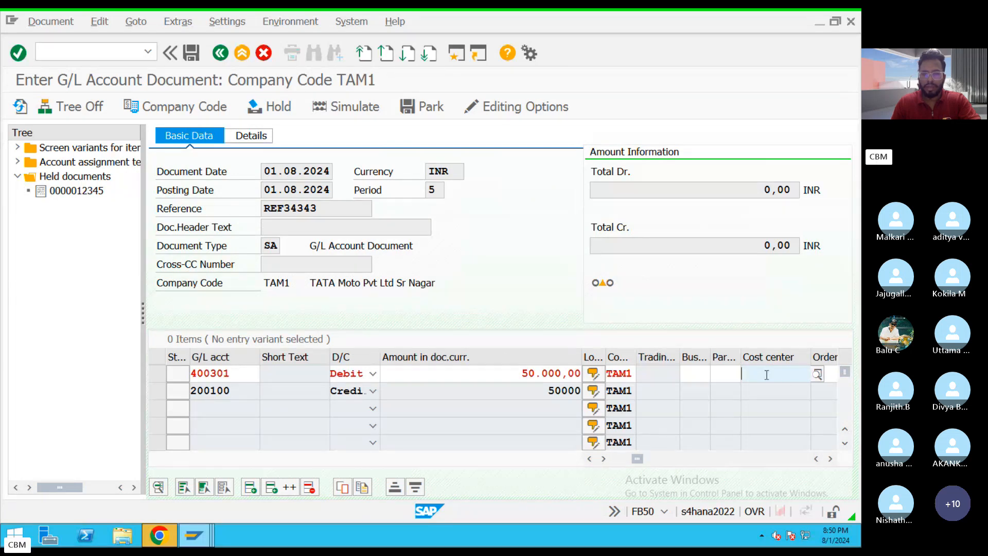
Repeat the cost center search on the salary line item with the same TAM1 restriction and close it.
click(816, 374)
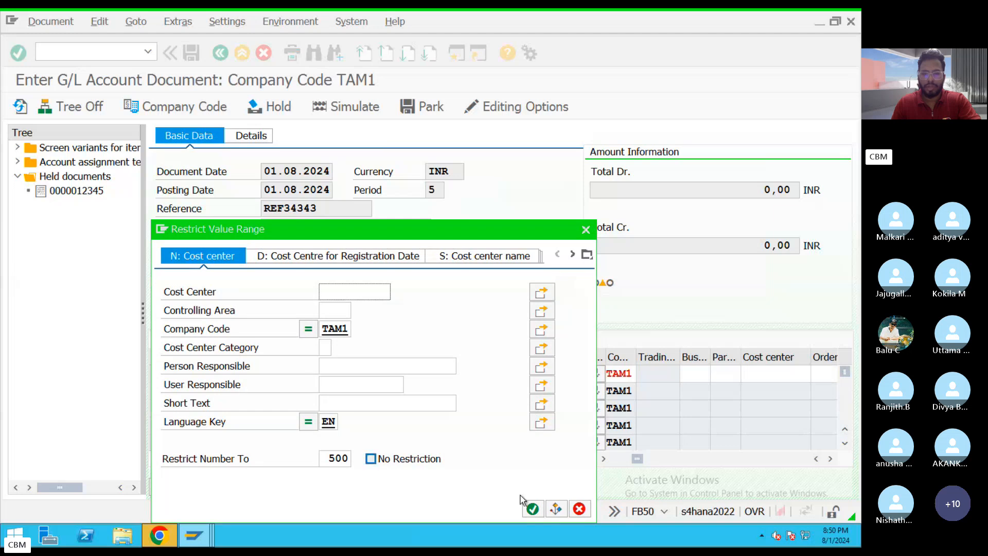
click(533, 510)
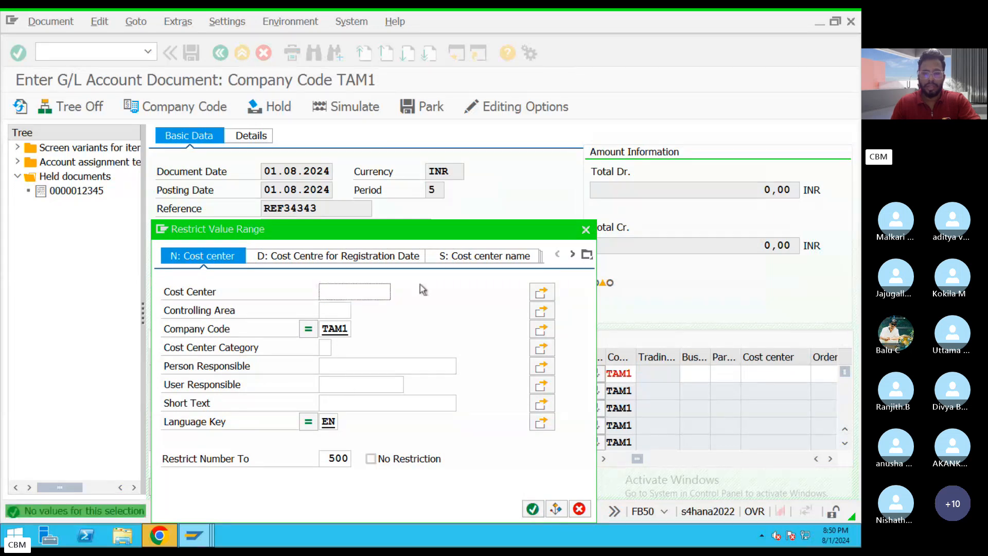
click(581, 230)
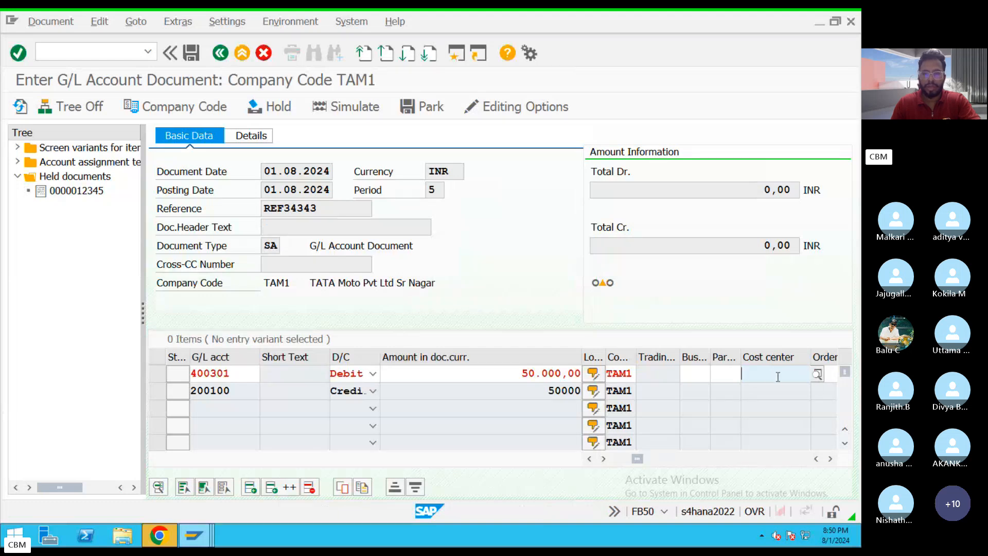
Open transaction FS00 in a new session for central G/L account maintenance.
click(457, 54)
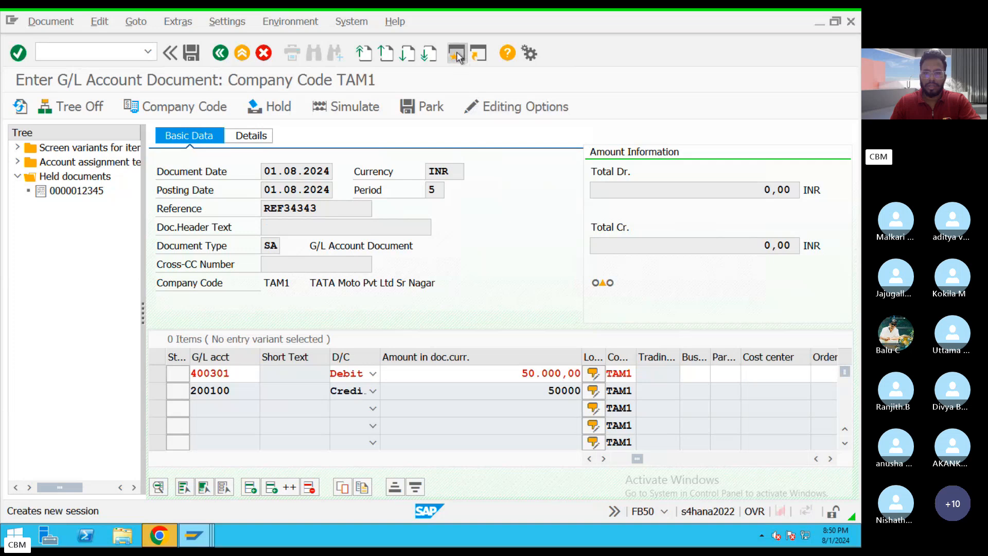
text(FS)
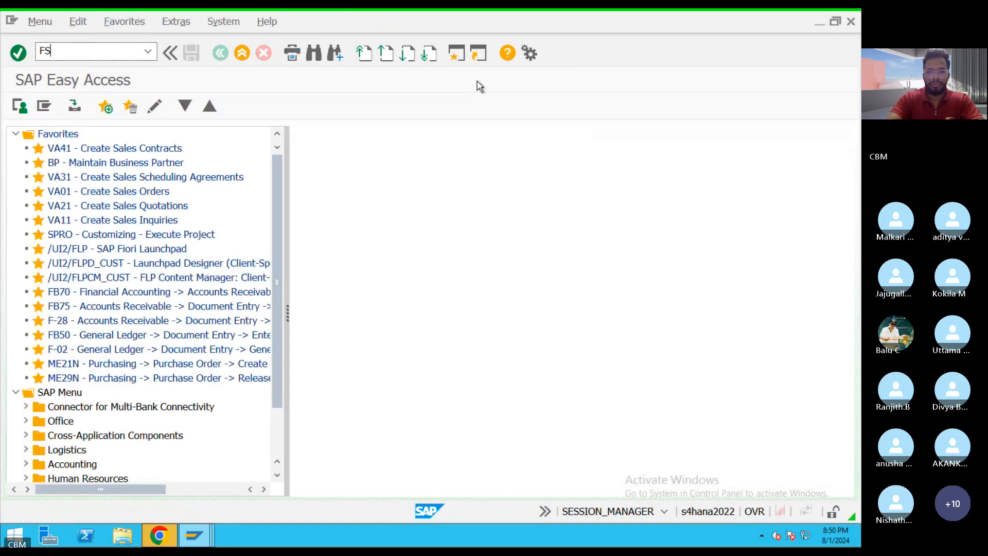
text(00)
key(Return)
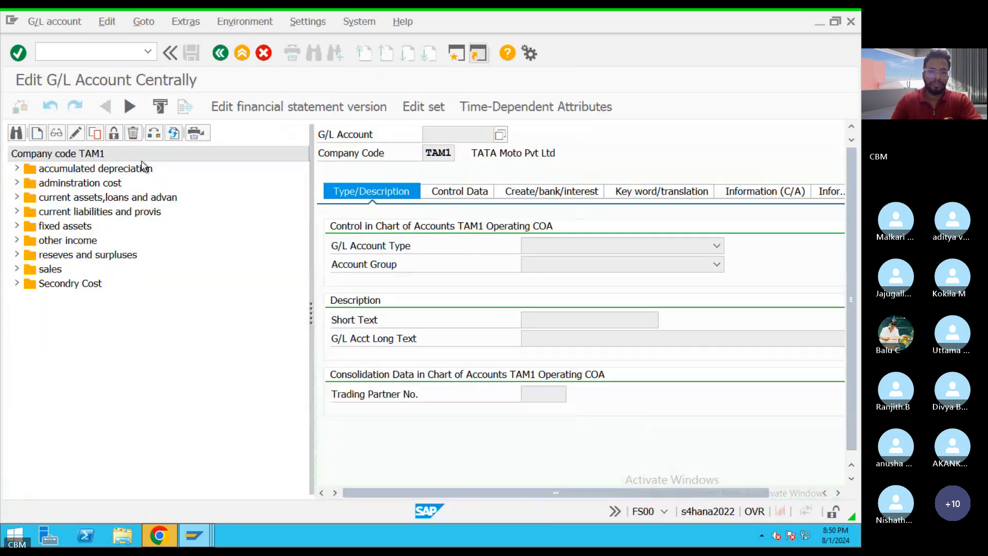
Open the Salary A.c account from TAM1's adminstration cost group in change mode.
click(16, 183)
double_click(81, 211)
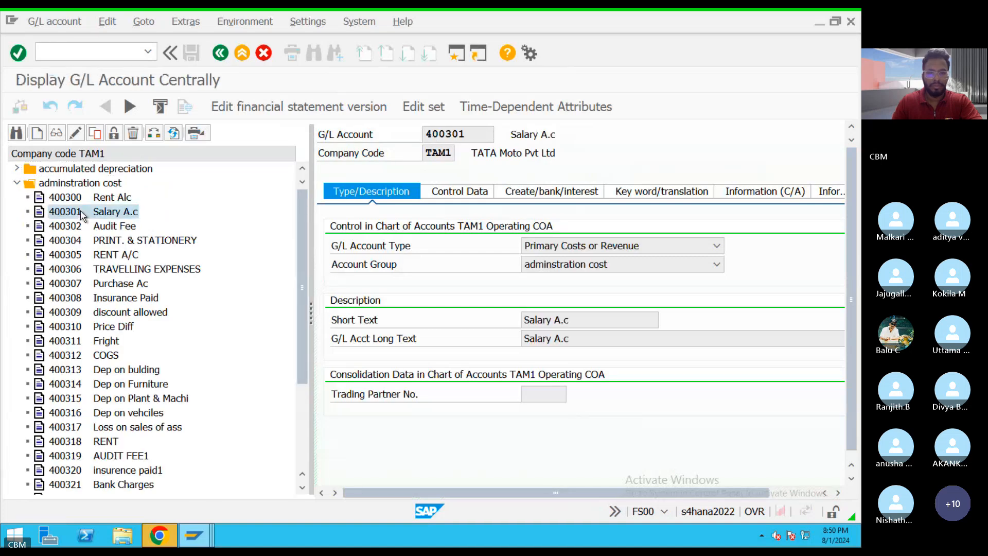
click(75, 132)
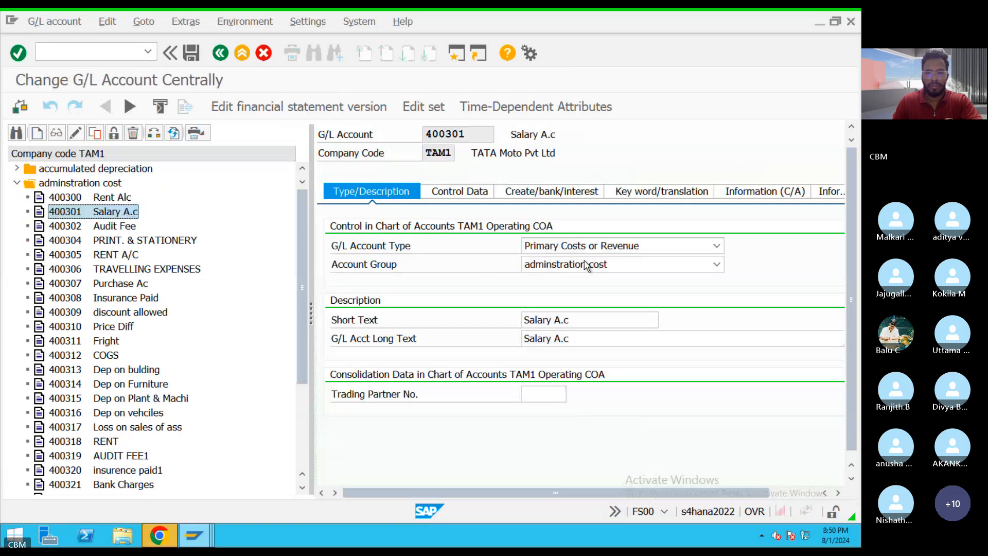
Try to change the Salary A.c account's G/L account type to Nonoperating Expense or Income and save it.
click(586, 246)
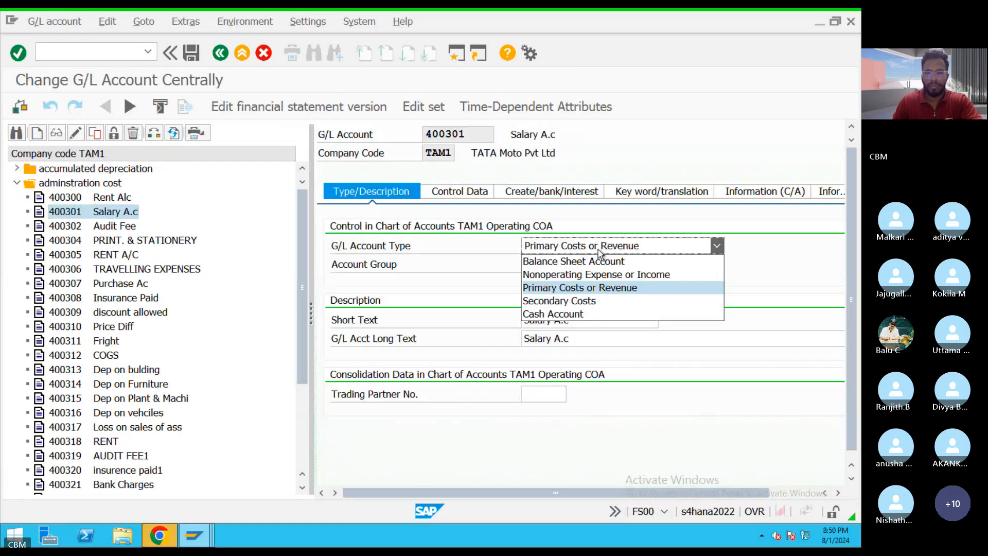
click(572, 275)
click(459, 195)
scroll(540, 407, down, 5)
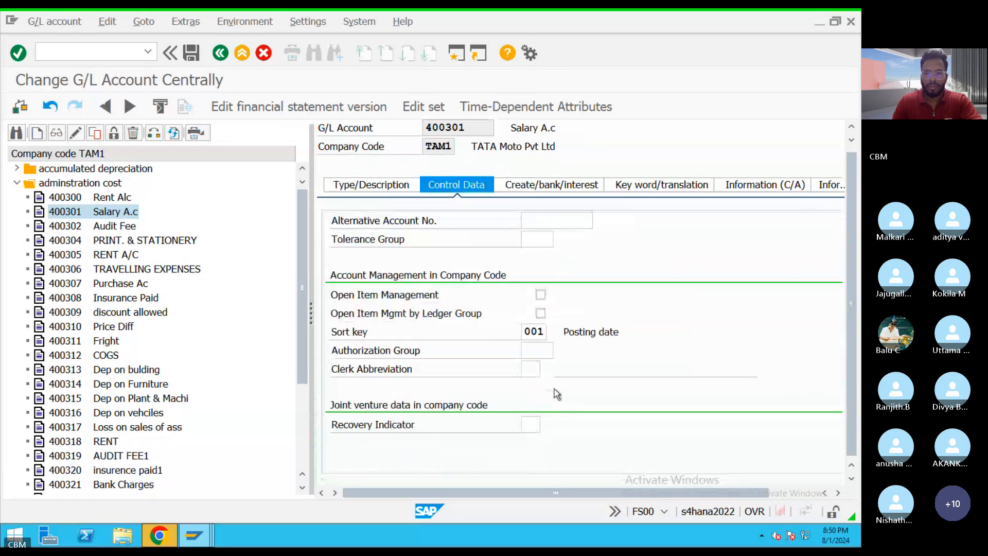
click(190, 54)
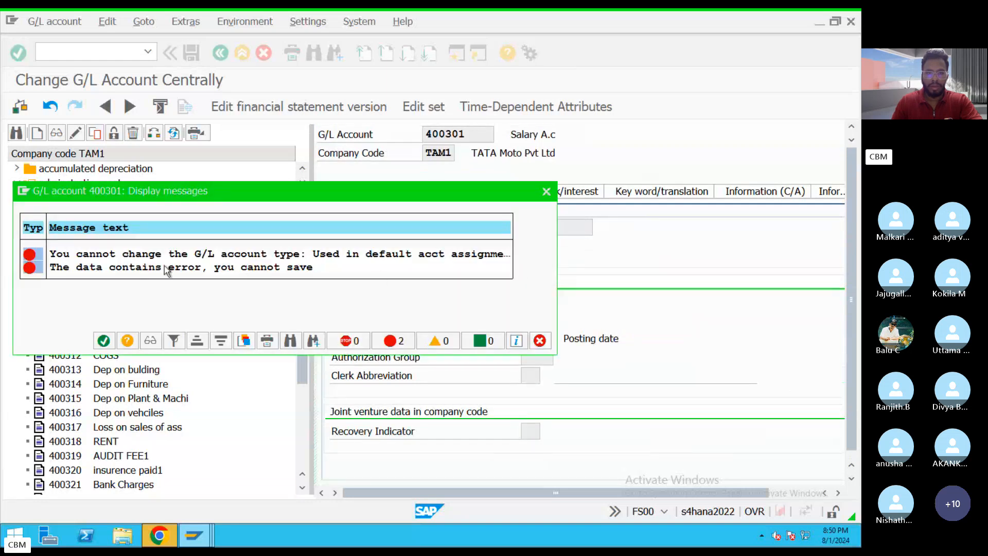
click(546, 192)
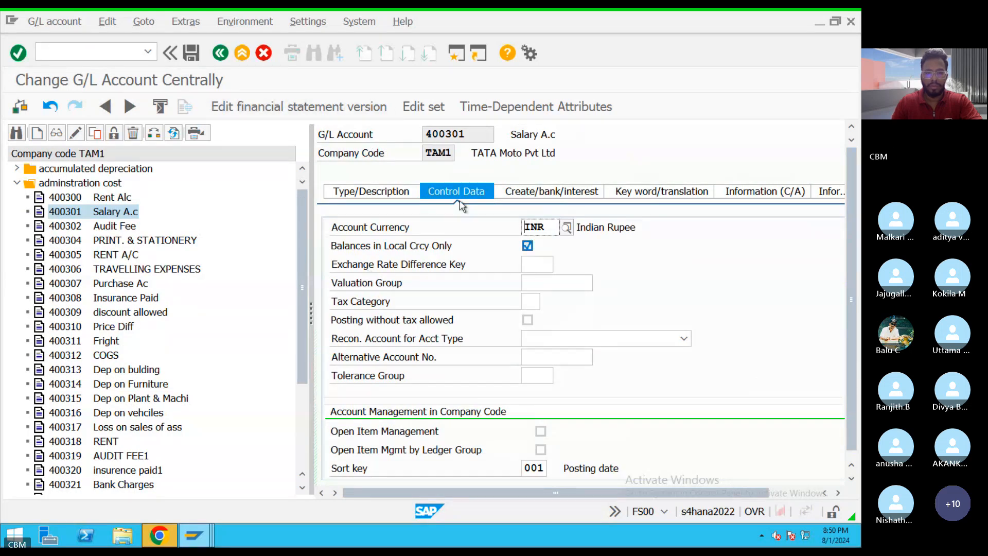
Exit the Salary A.c account maintenance and discard the unsaved account type change.
click(363, 193)
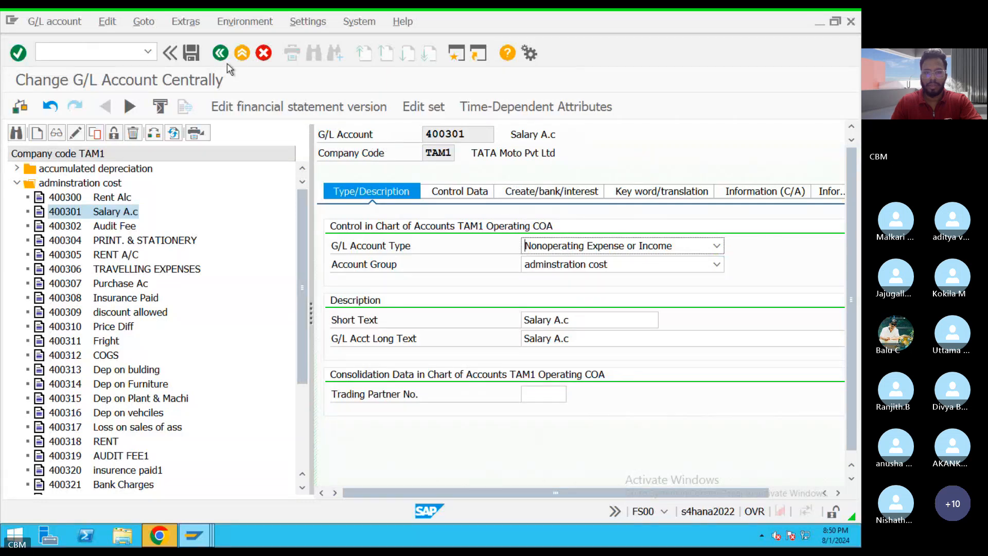
click(242, 52)
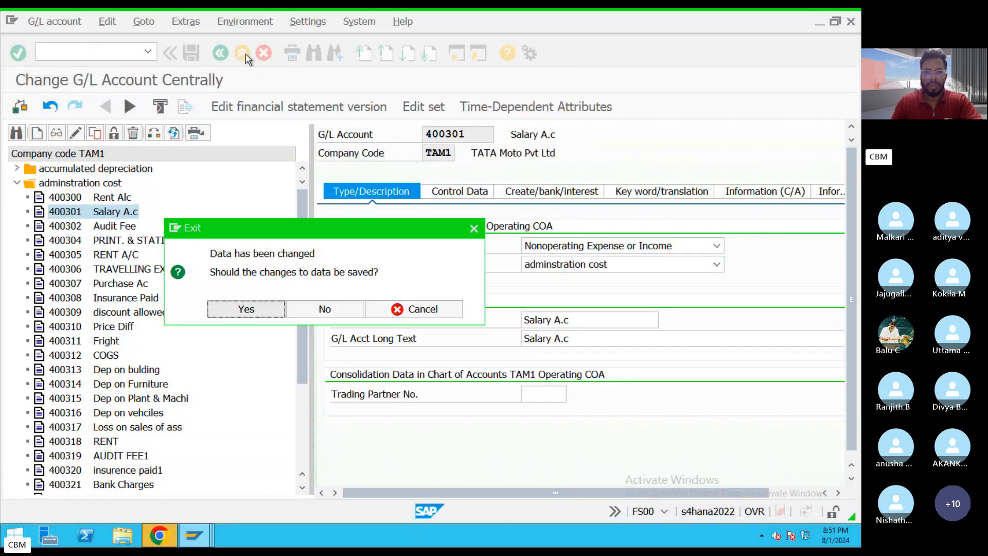
click(328, 308)
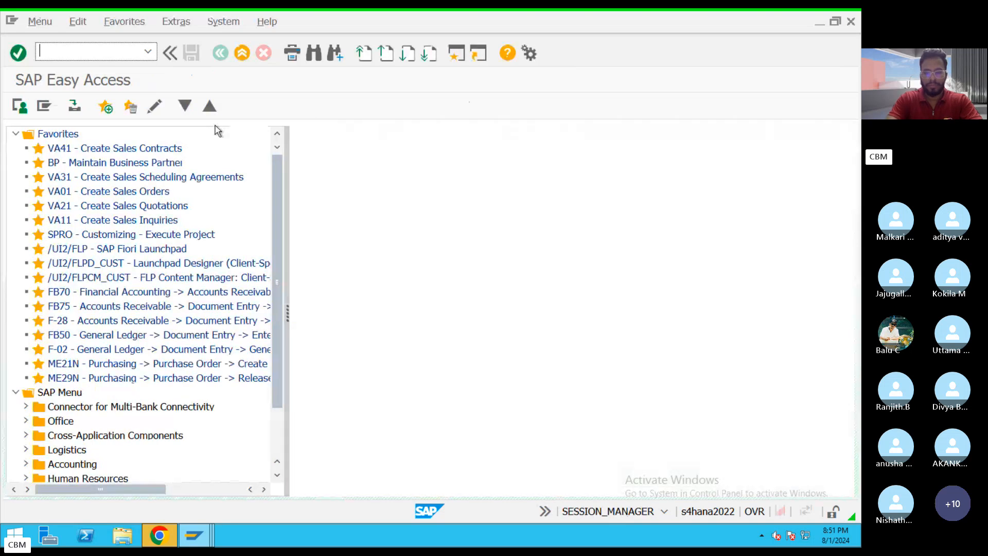
Open transaction KS01 for cost center creation and set the controlling area to TAM1.
text(KS9)
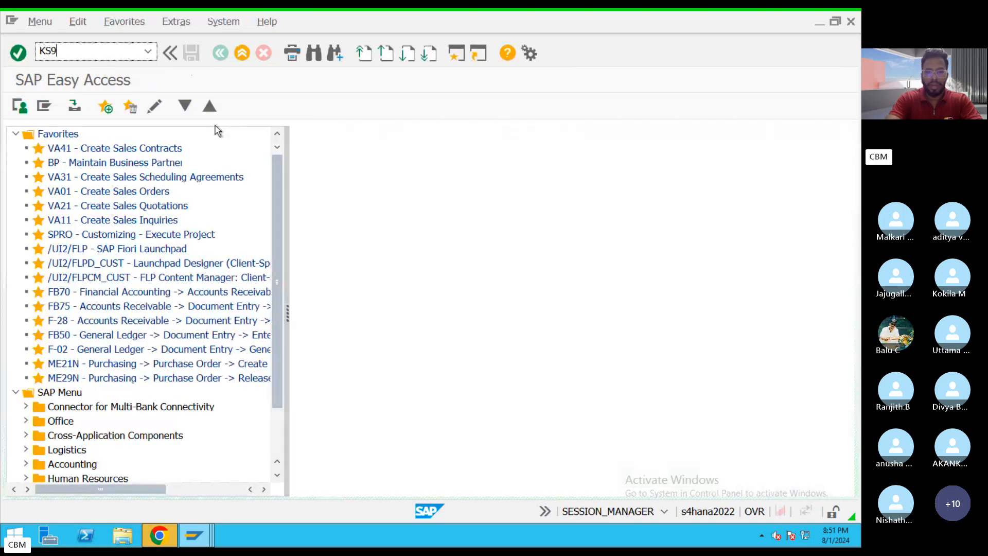
key(BackSpace)
text(01)
key(Return)
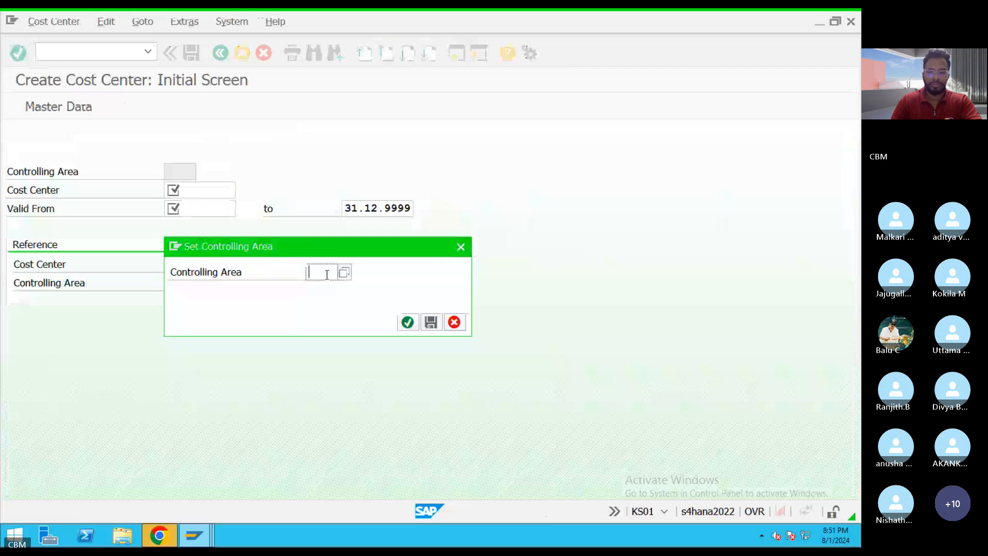
text(TAM1)
key(Return)
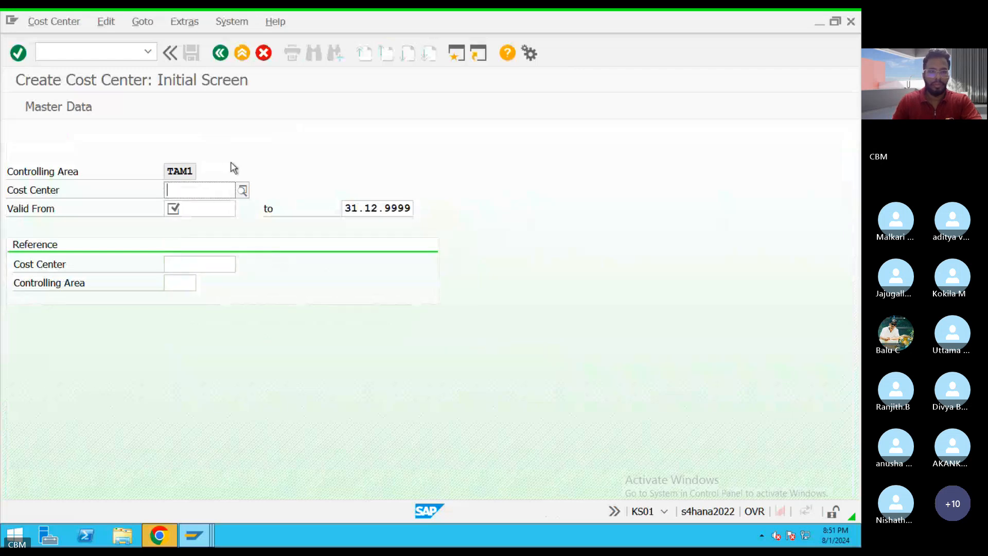
Start creating cost center 1000 with a valid-from date of 01.04.2024.
text(1000)
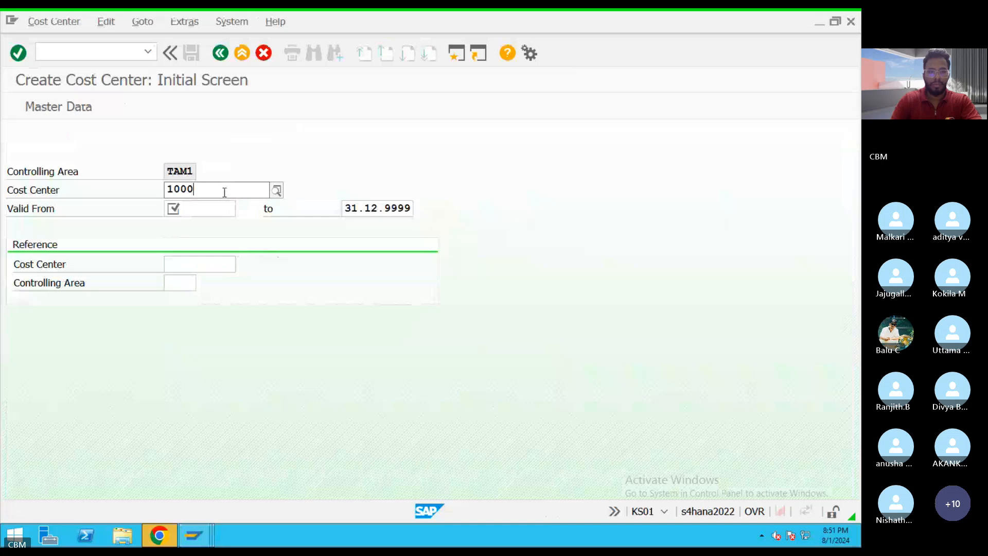
click(194, 212)
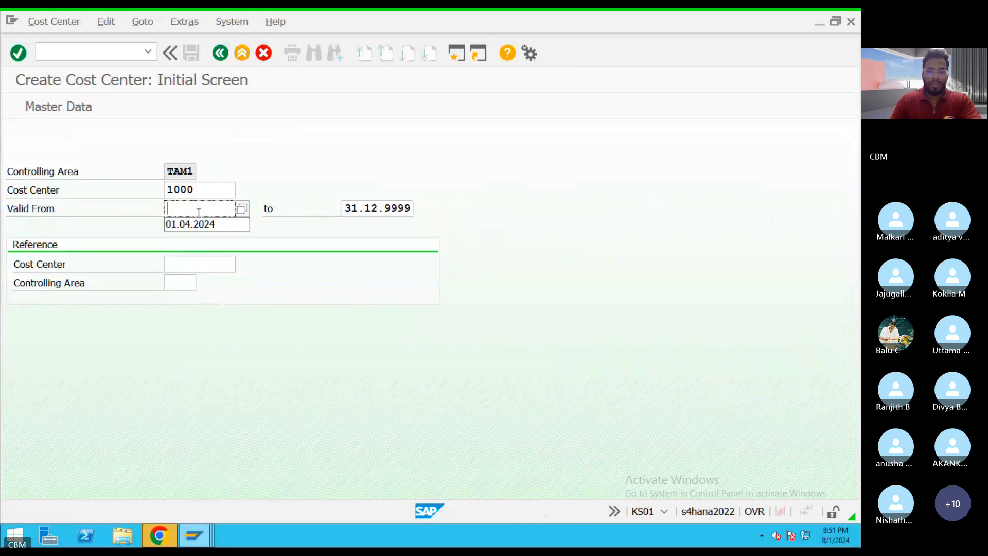
click(199, 223)
key(Return)
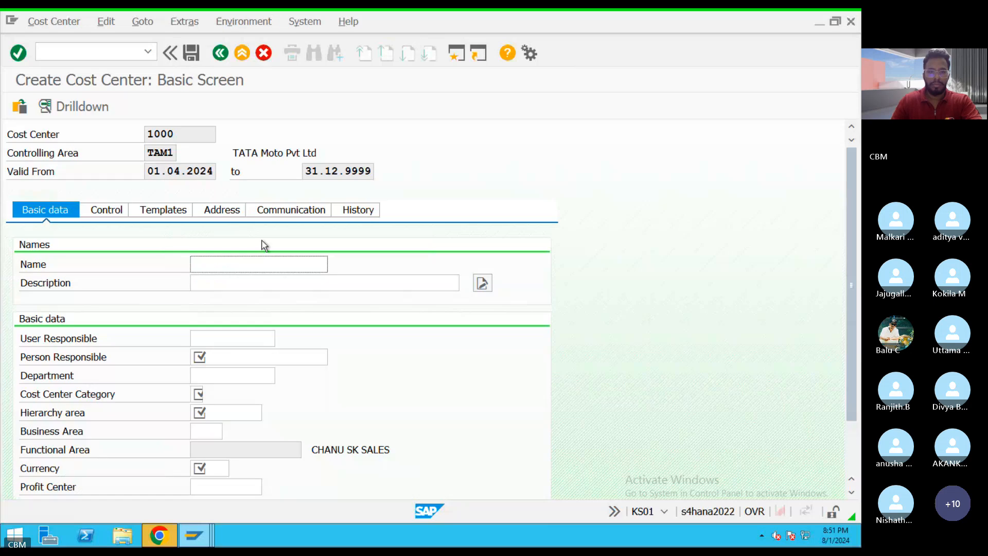
Enter Admin Cost as both the name and the description of cost center 1000.
text(Admon)
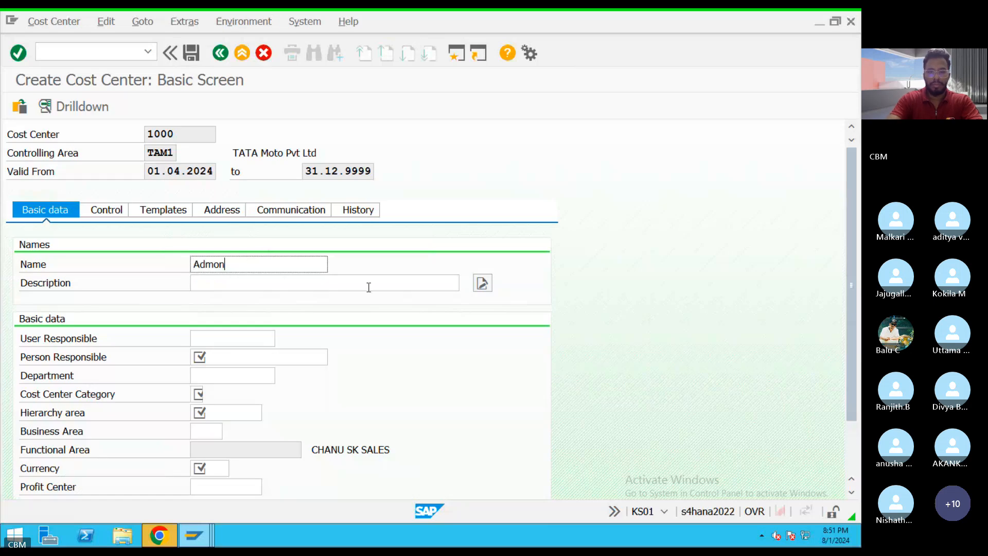
key(BackSpace)
key(BackSpace)
text(in Cost)
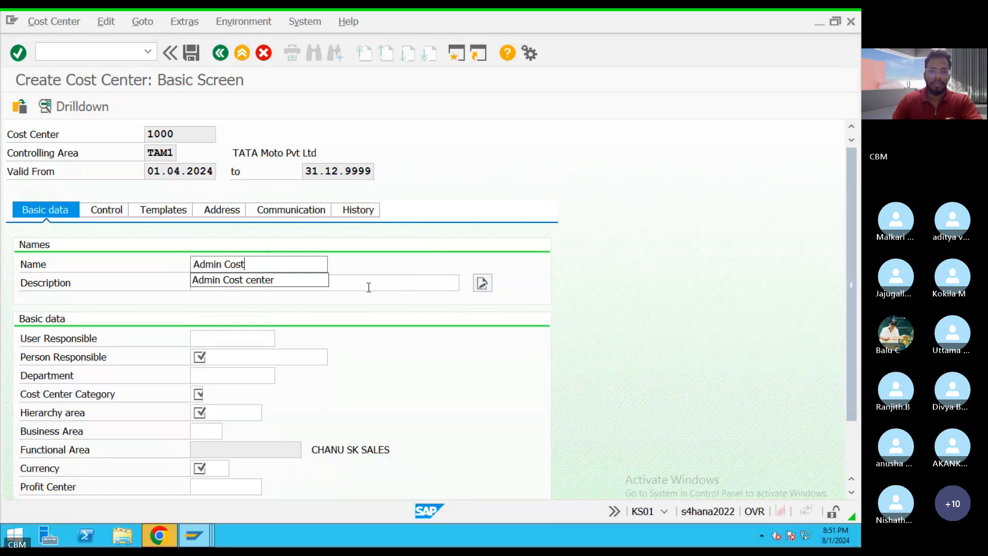
drag(309, 266, 148, 269)
key(ctrl+c)
click(229, 284)
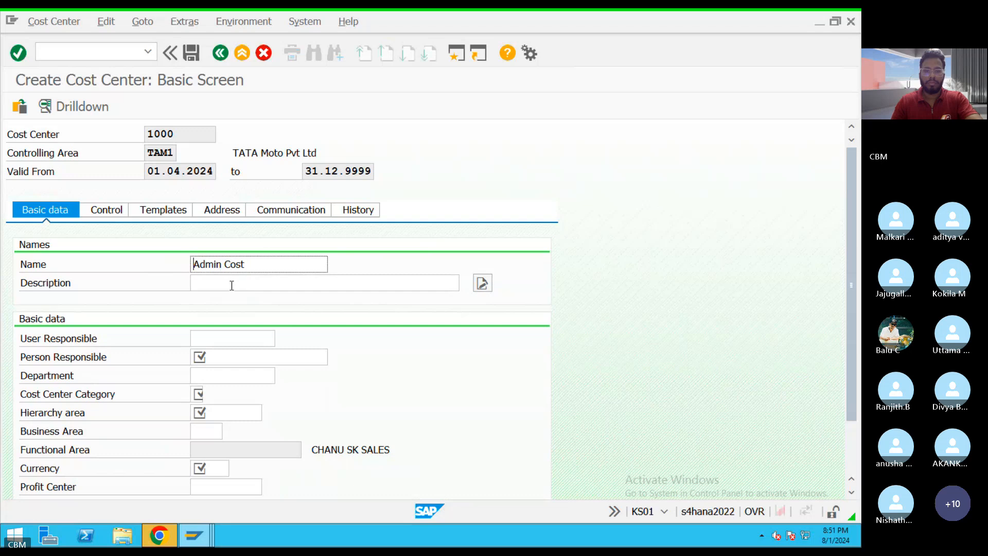
key(ctrl+v)
Set the person responsible to TEST, the cost center category to 2 (ADMINISTRATIVE) and the hierarchy area to CC_STD.
click(224, 354)
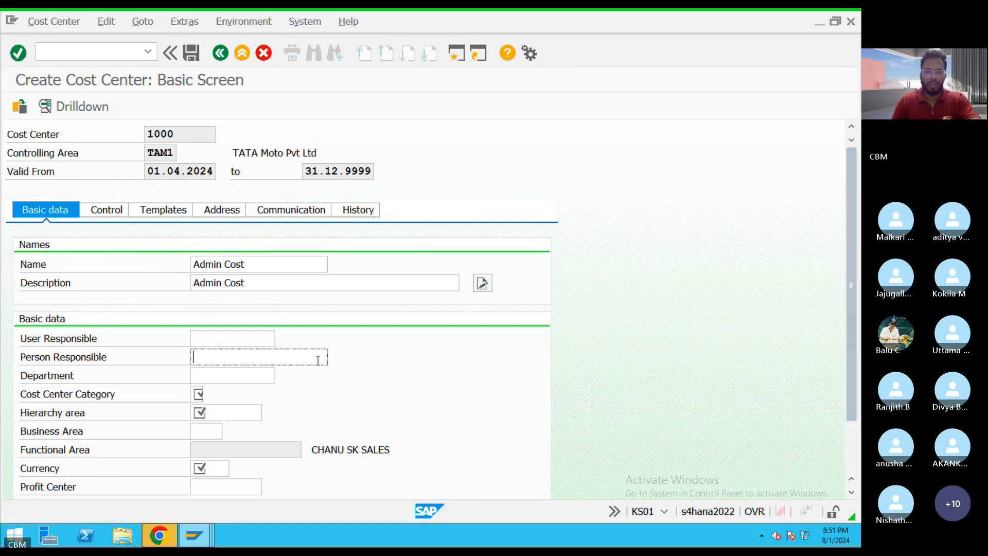
text(TEST)
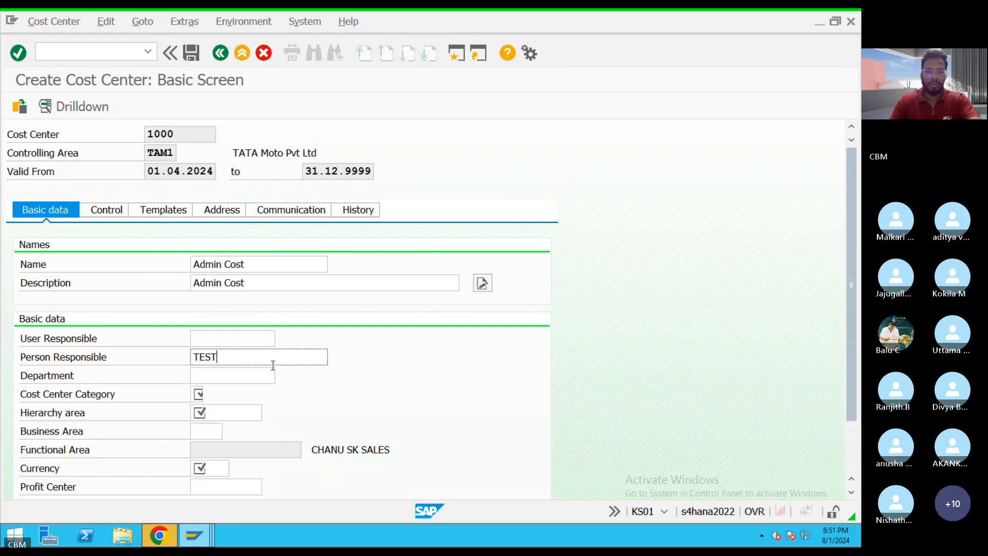
click(198, 393)
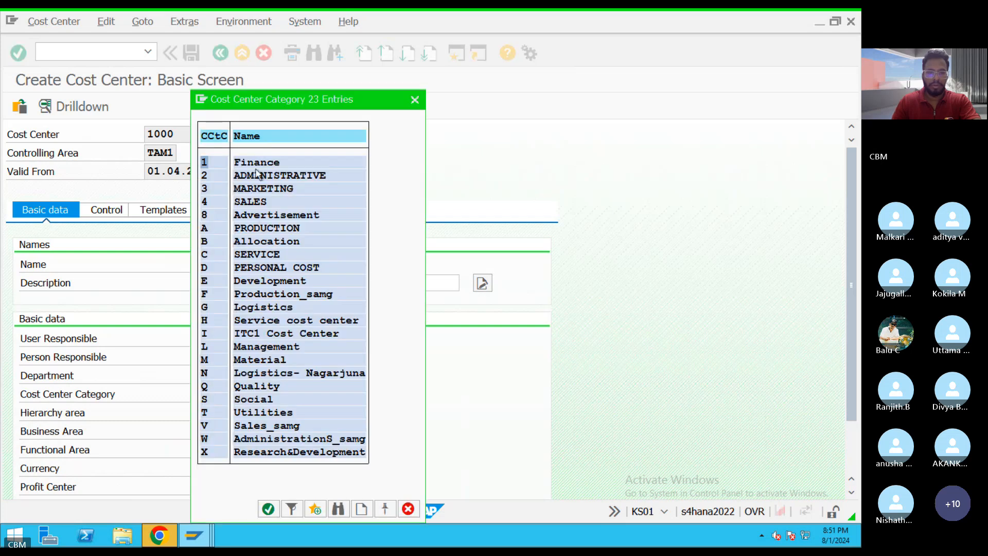
double_click(260, 175)
click(233, 413)
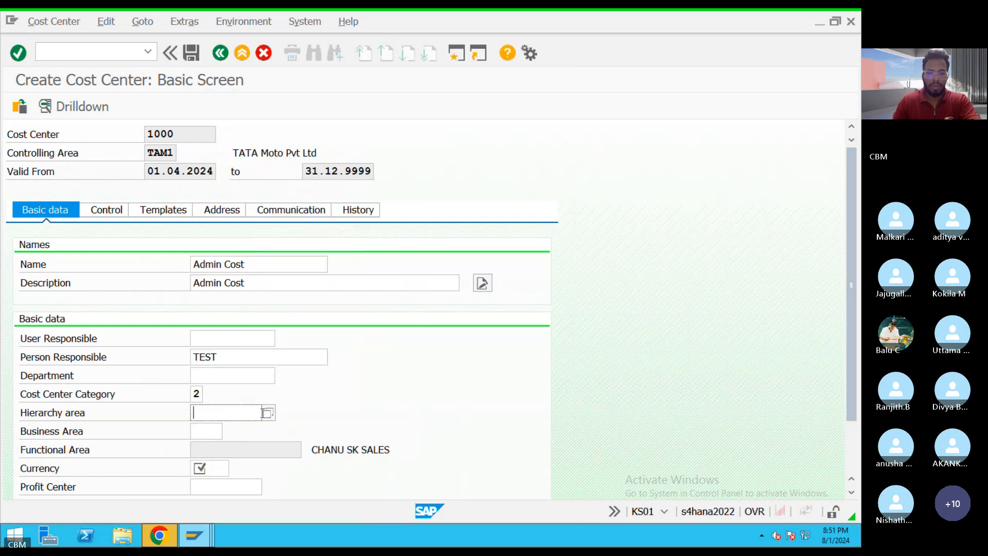
click(267, 413)
Set the cost center's currency to INR and save it without a profit center.
click(226, 468)
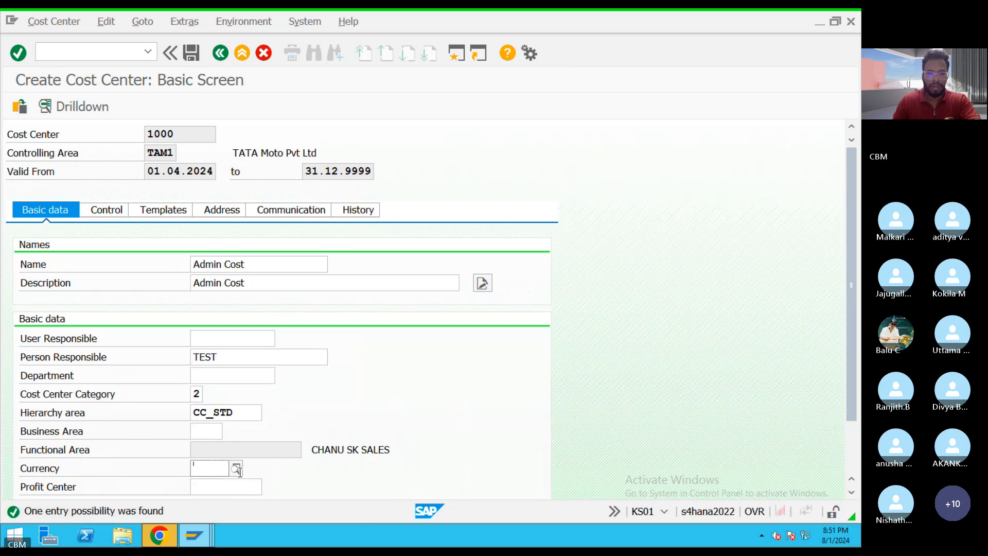
text(INE)
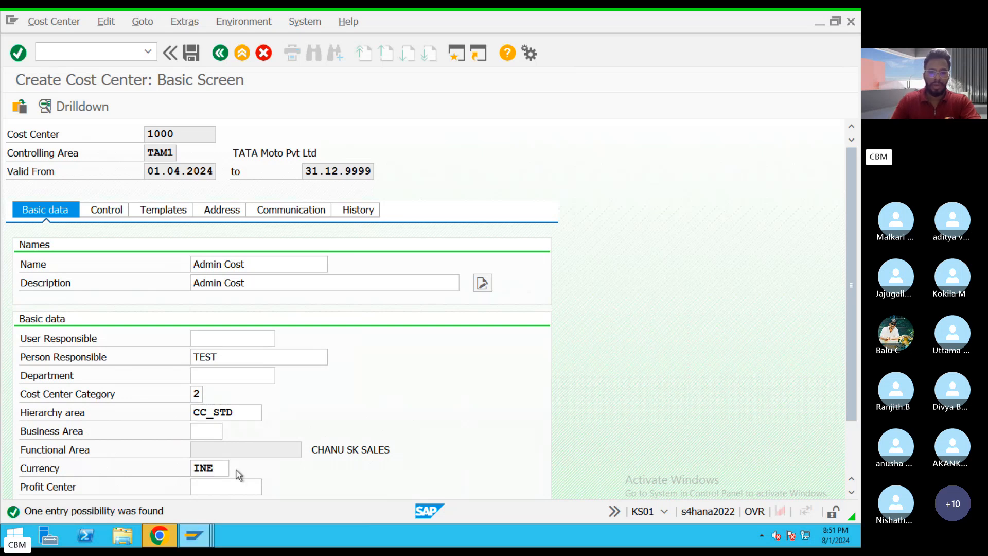
key(Return)
key(BackSpace)
text(R)
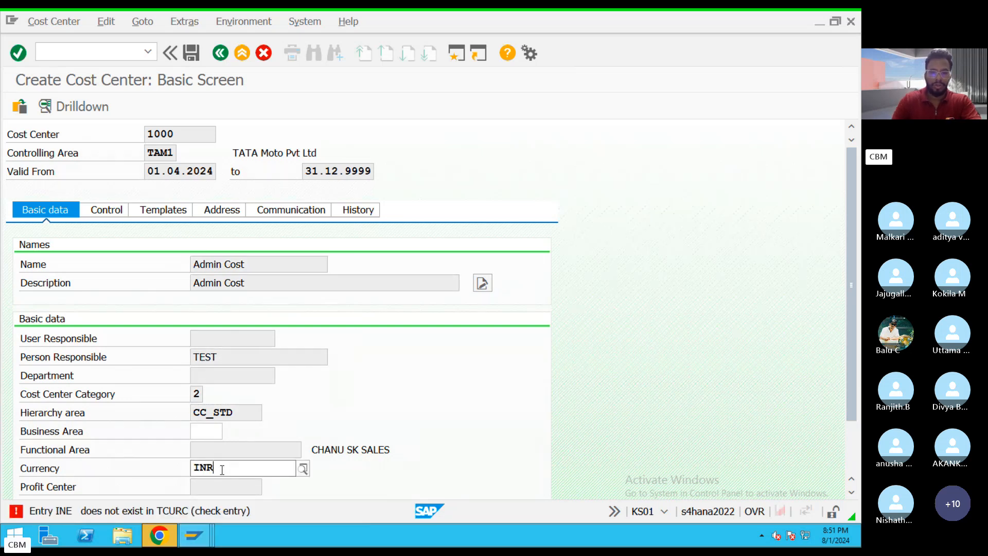
click(197, 55)
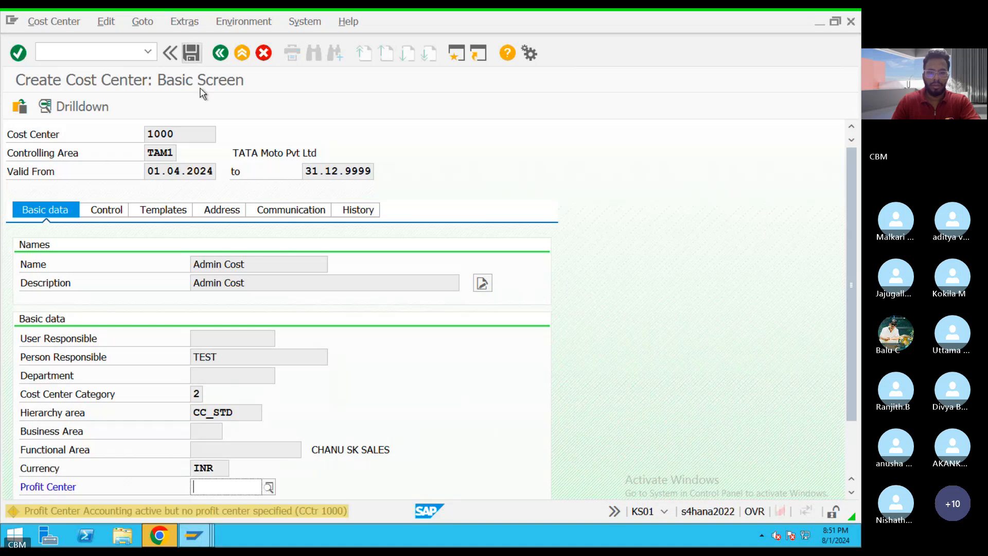
key(Return)
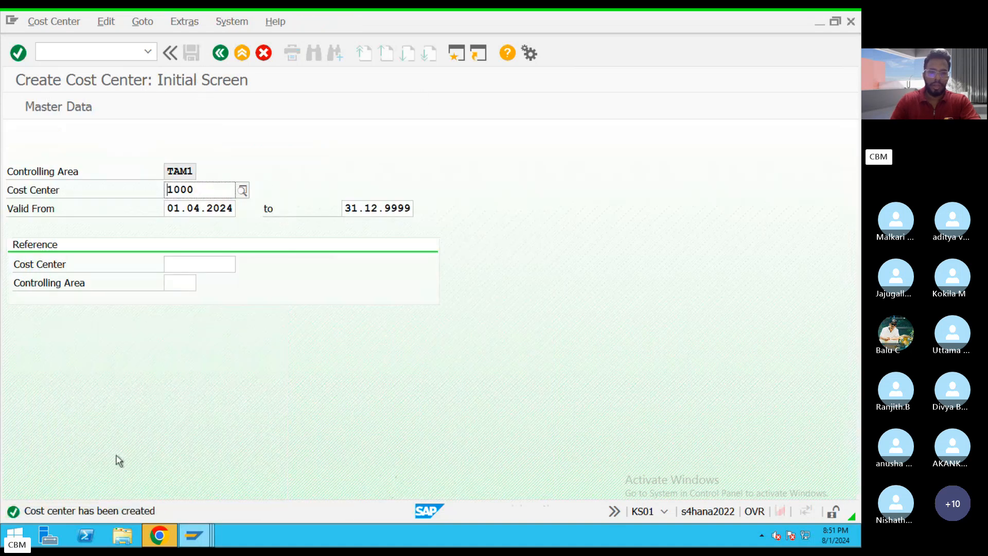
Return to the FB50 document and assign cost center 1000 to the 400301 salary line item.
click(193, 535)
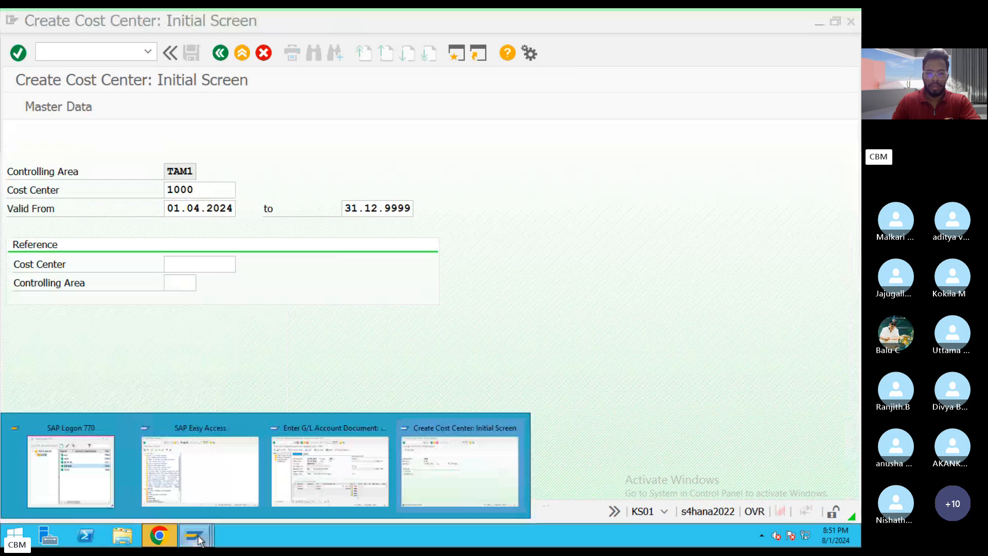
click(312, 492)
key(F4)
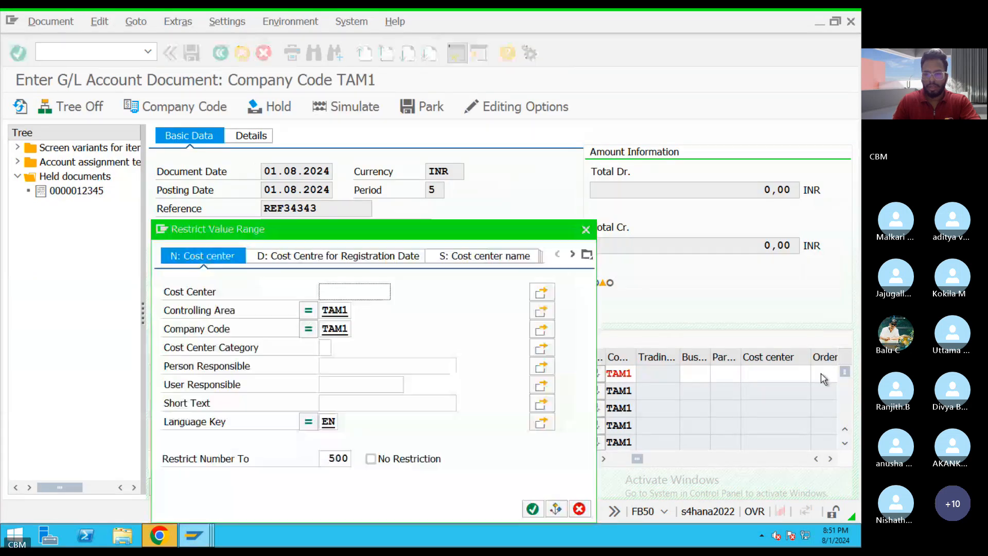
click(533, 509)
double_click(298, 424)
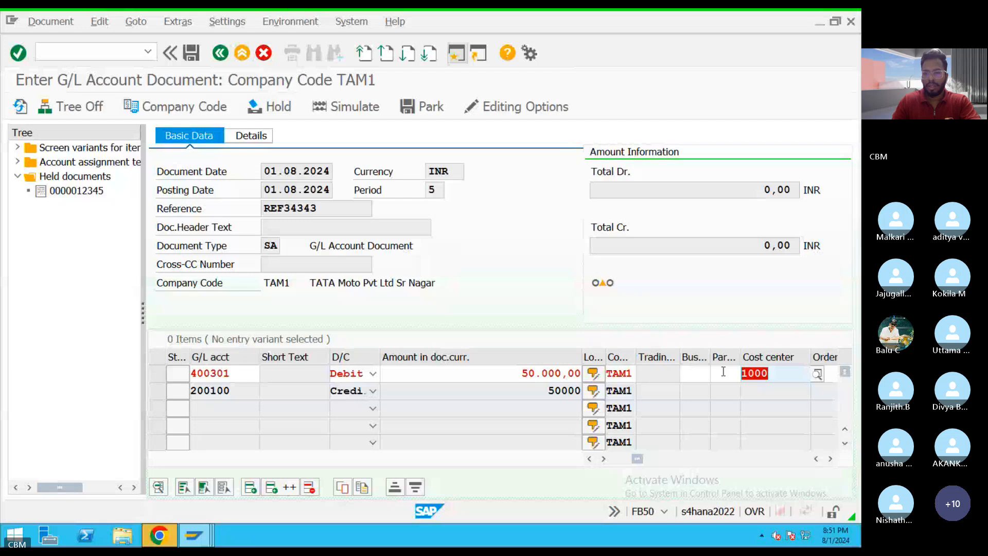
key(Return)
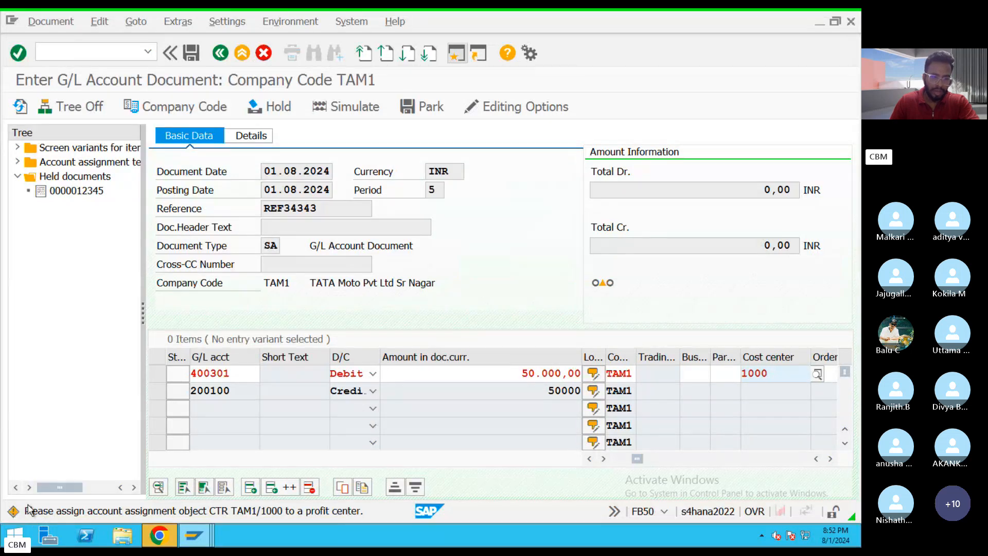
key(Return)
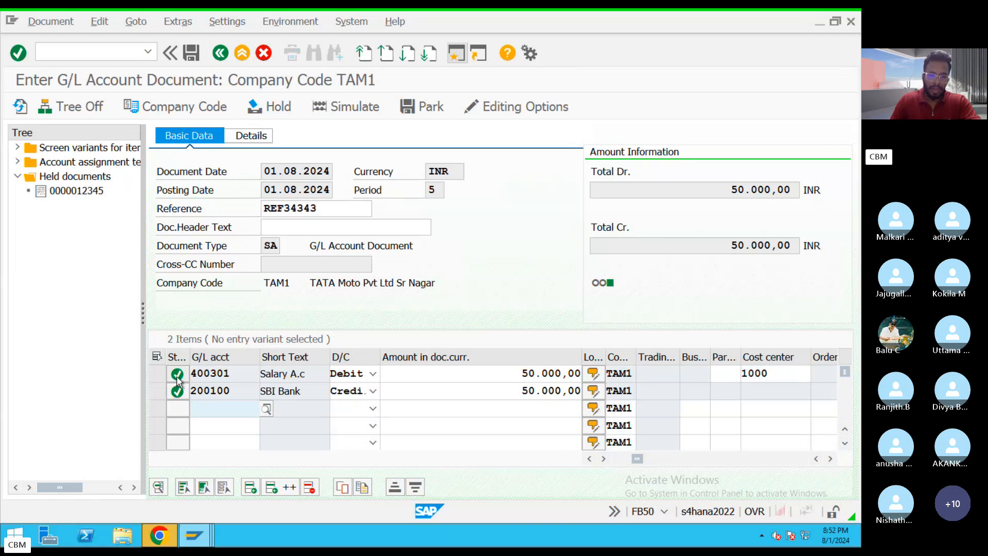
Check the debit and credit totals of the salary document, simulate the posting and review its 400301 and 200100 line items.
drag(229, 373, 203, 390)
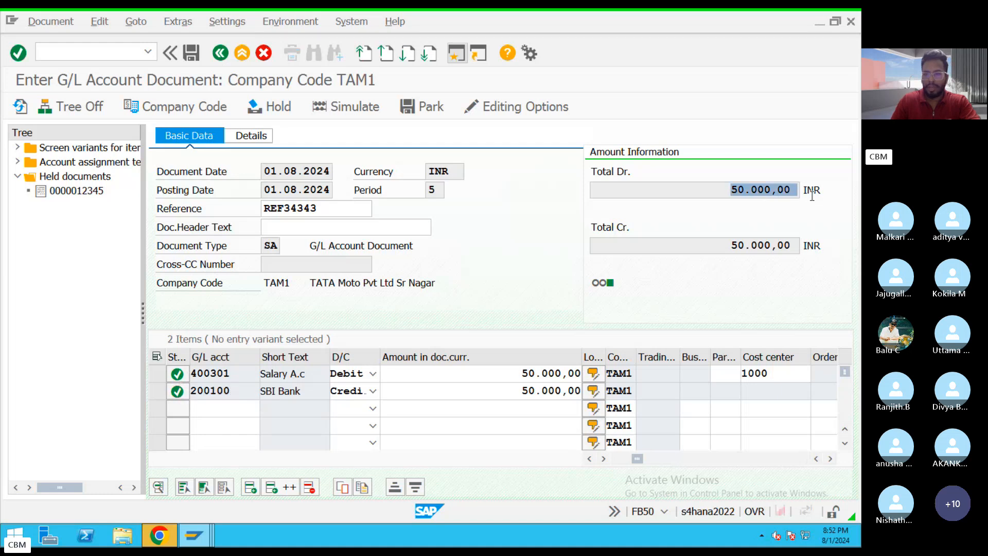
drag(719, 239, 816, 243)
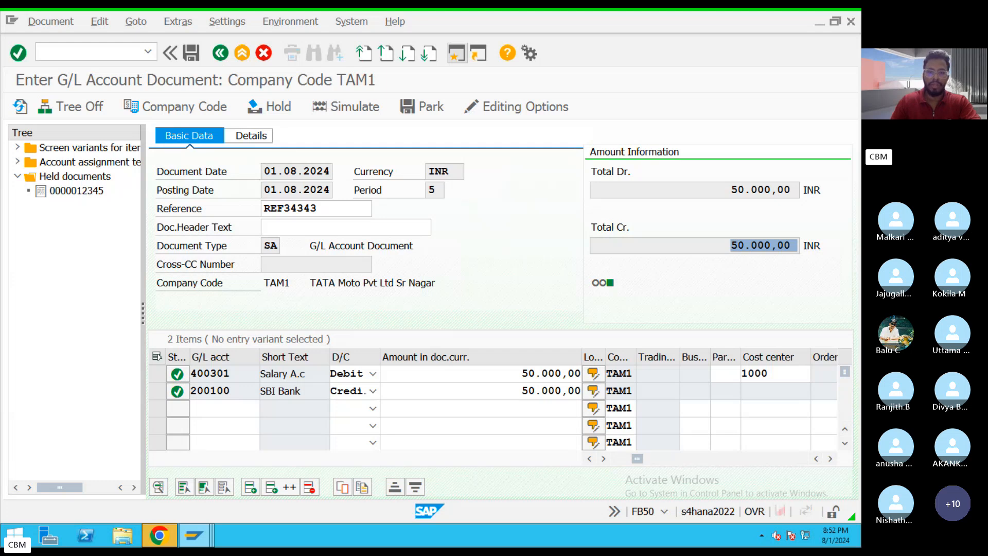
click(347, 107)
key(Return)
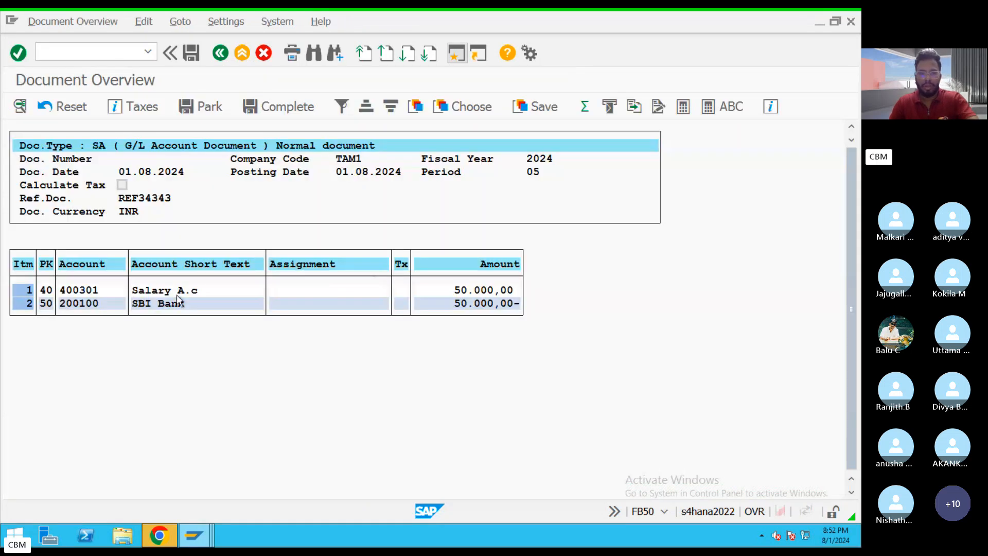
click(155, 291)
click(161, 304)
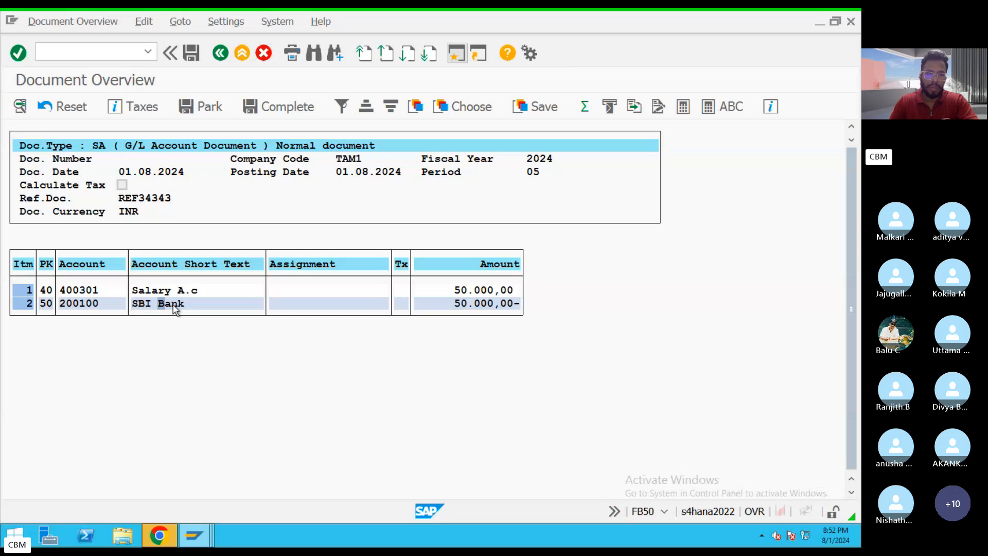
Try to post the salary document and read the detailed explanation of the error message.
click(187, 53)
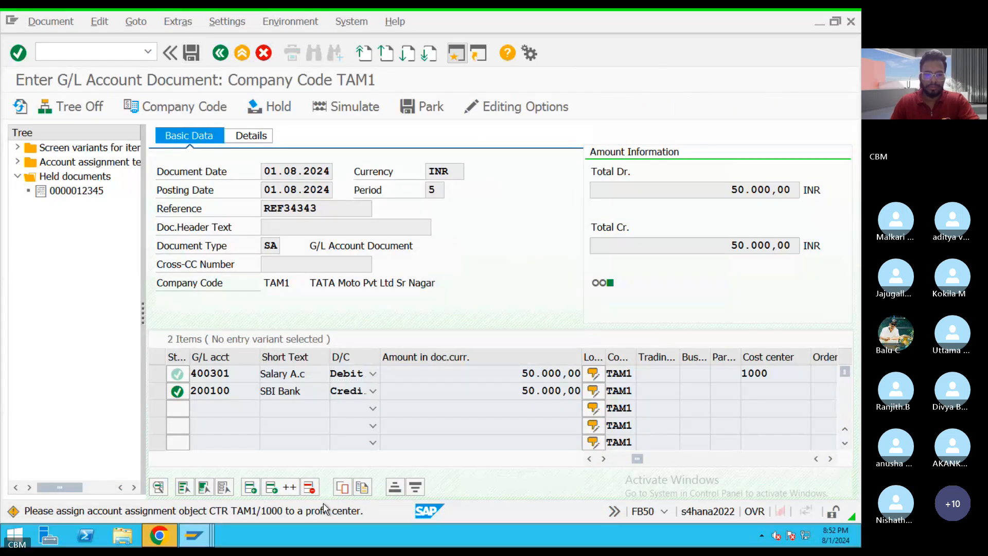
key(Return)
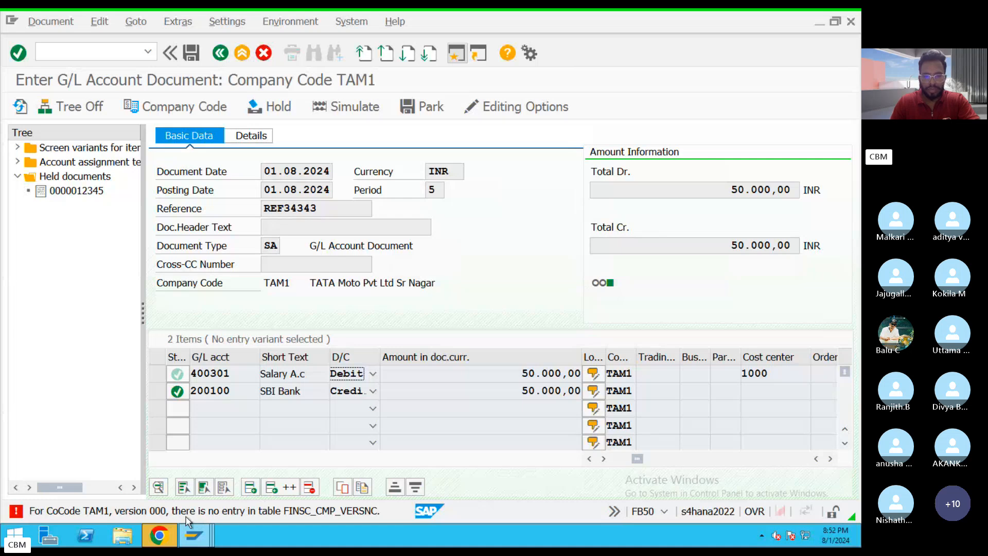
double_click(237, 519)
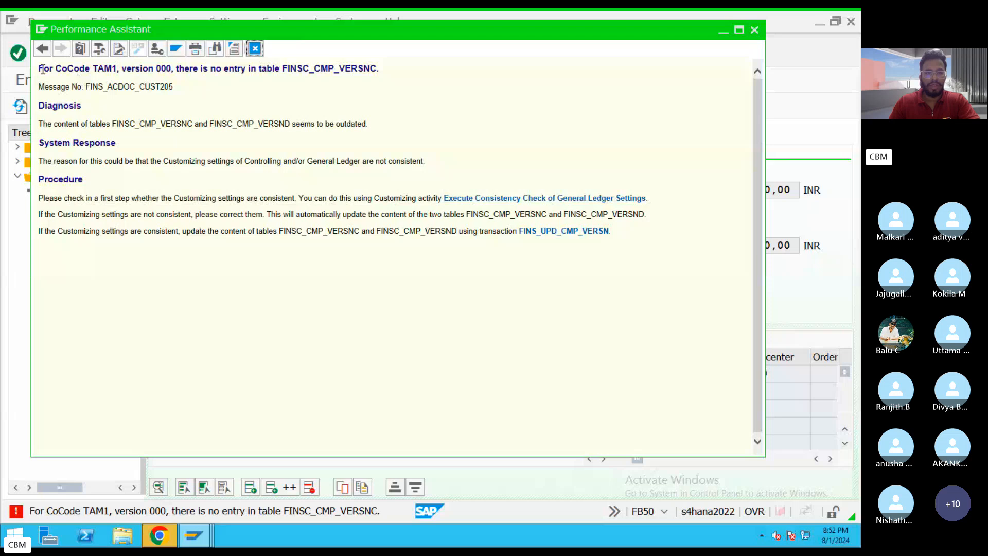
drag(42, 69, 710, 261)
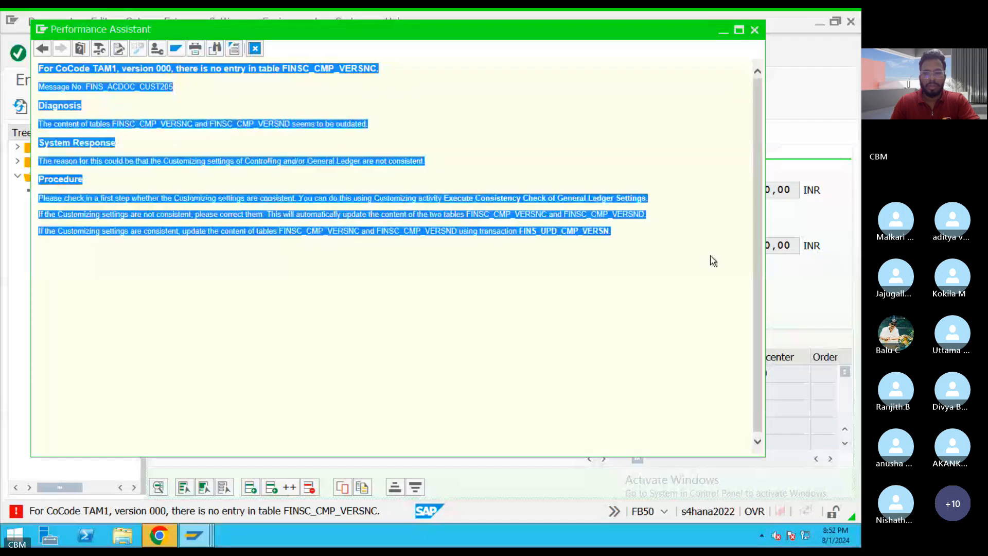
click(523, 301)
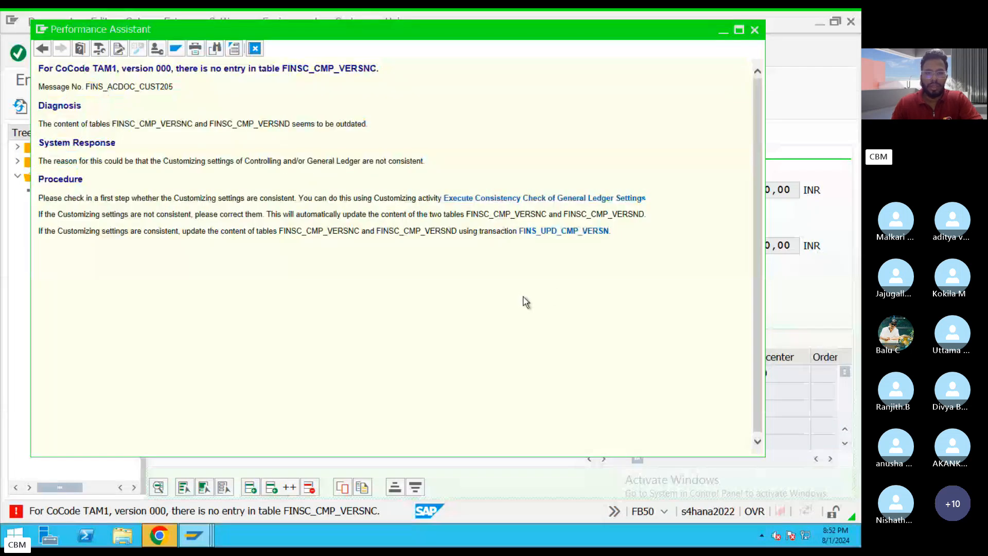
click(255, 48)
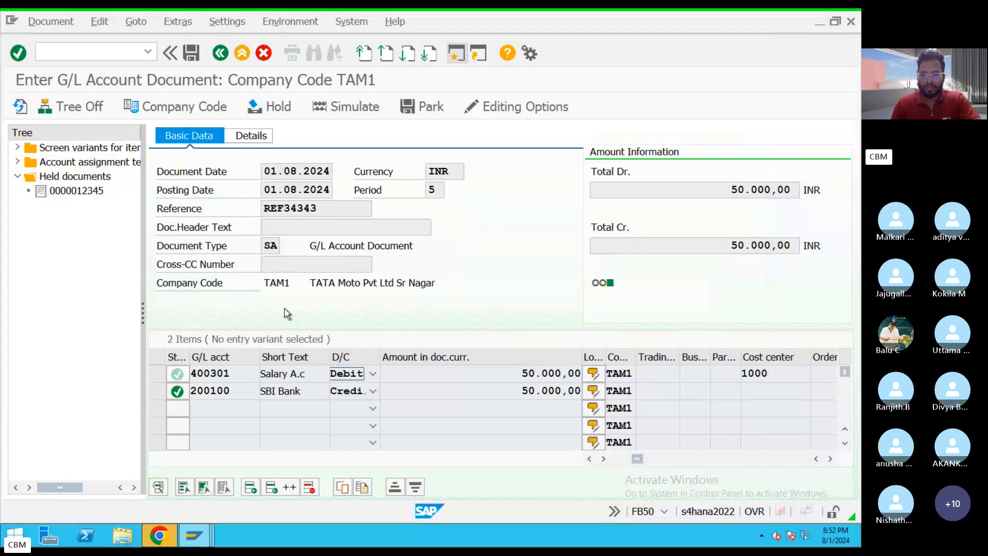
key(ctrl+Left)
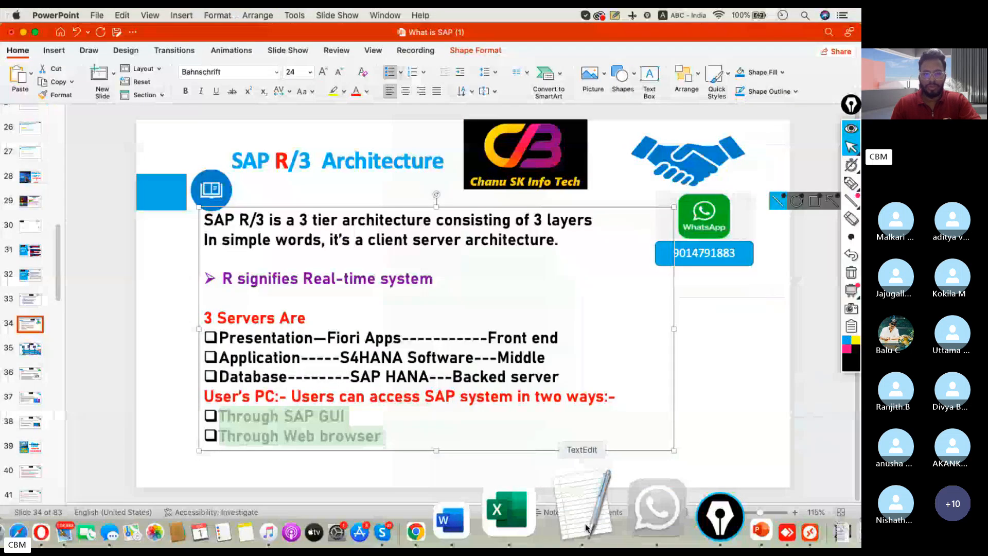
click(488, 531)
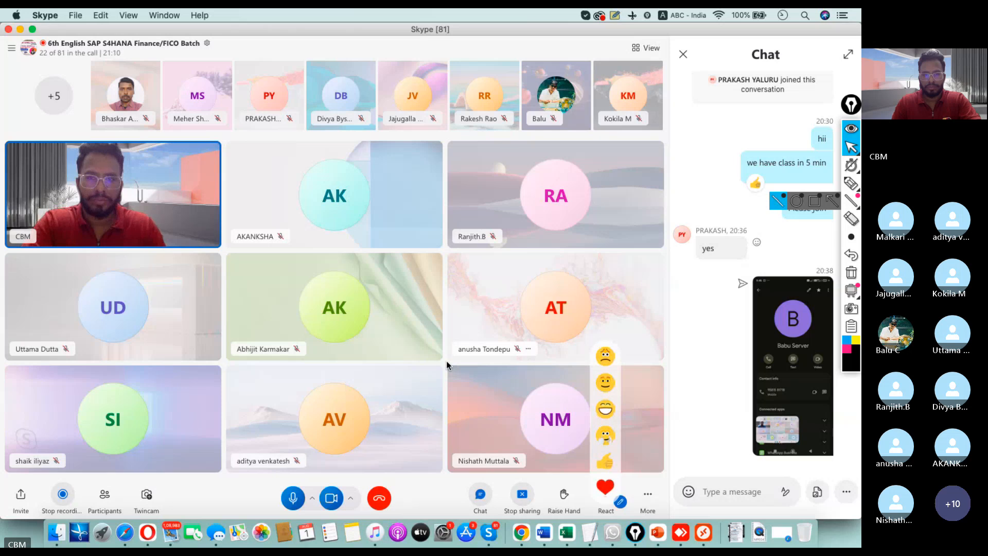
click(703, 522)
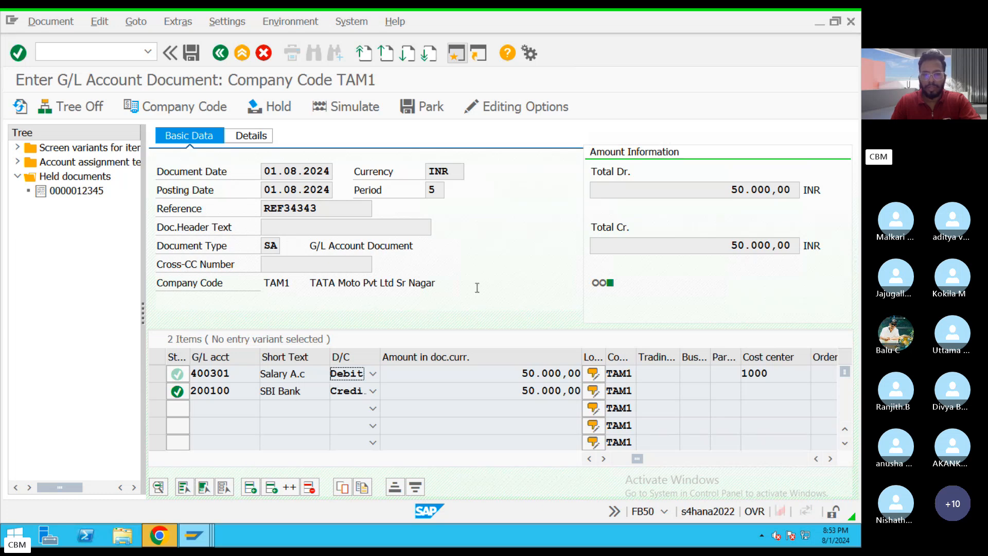
key(ctrl+Left)
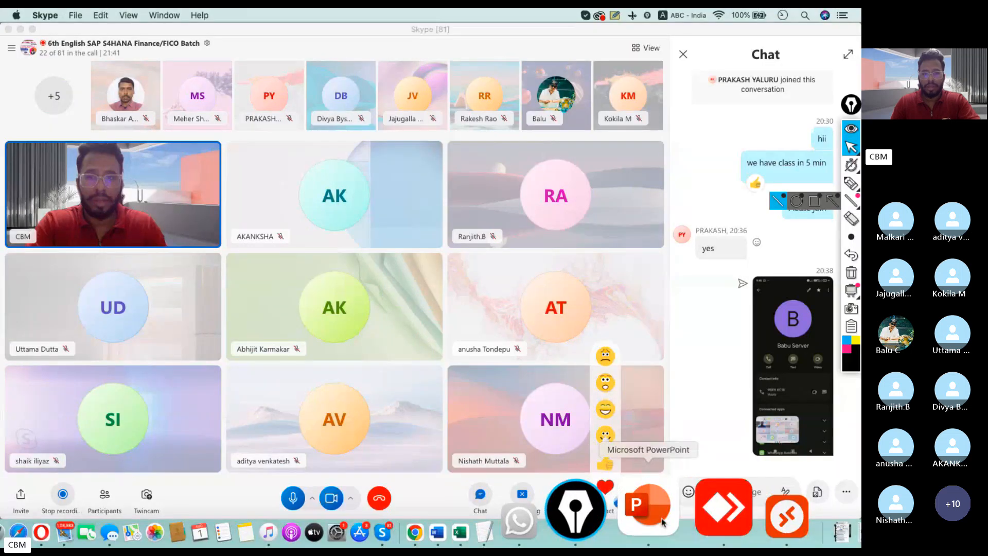
click(648, 507)
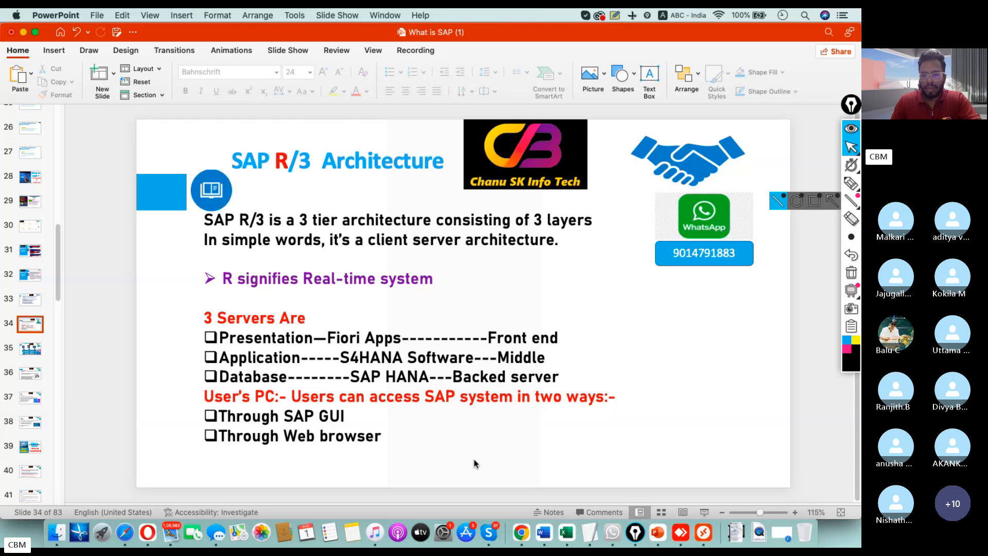
Switch to the TextEdit note and review the salary journal entry with its Salary A.c debit and Bank A.c credit lines.
click(602, 533)
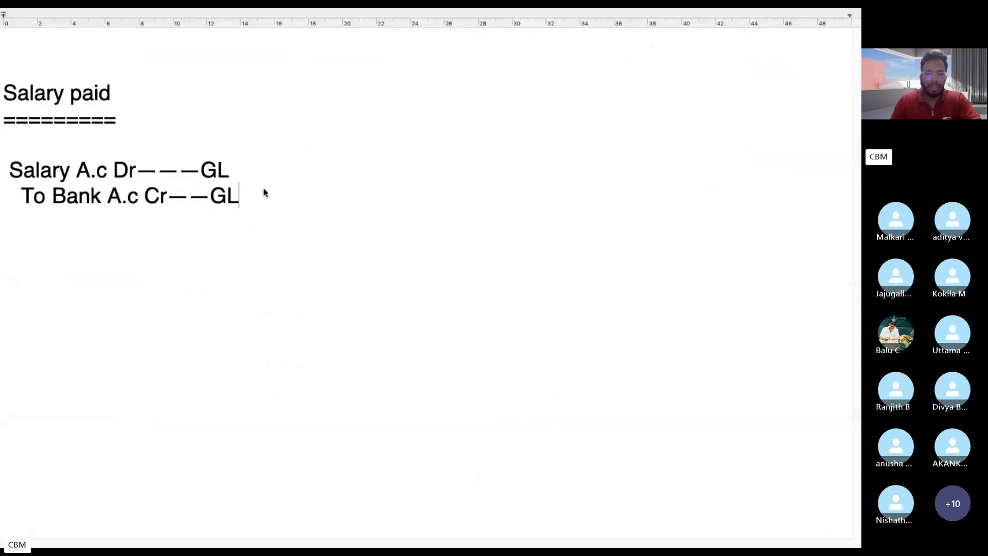
drag(264, 192, 1, 177)
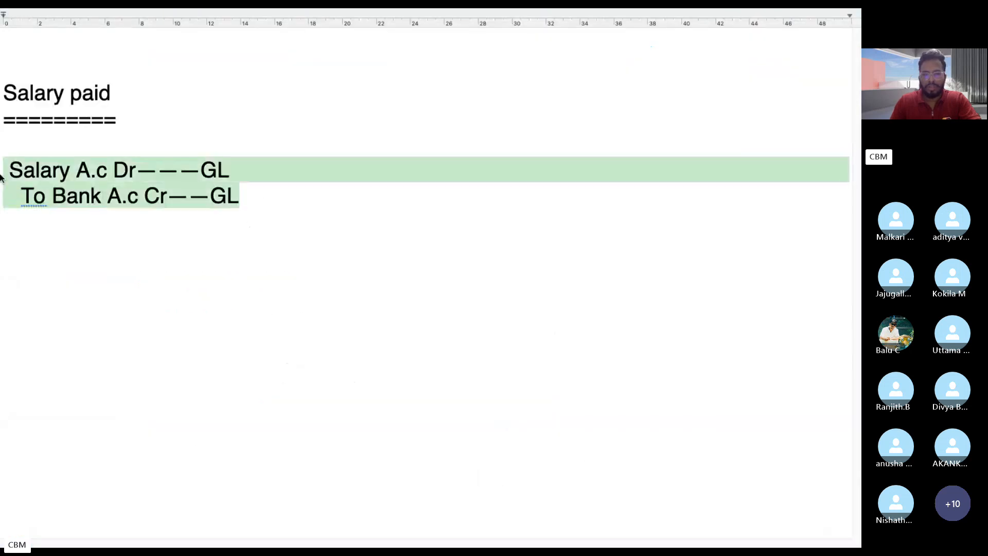
click(274, 253)
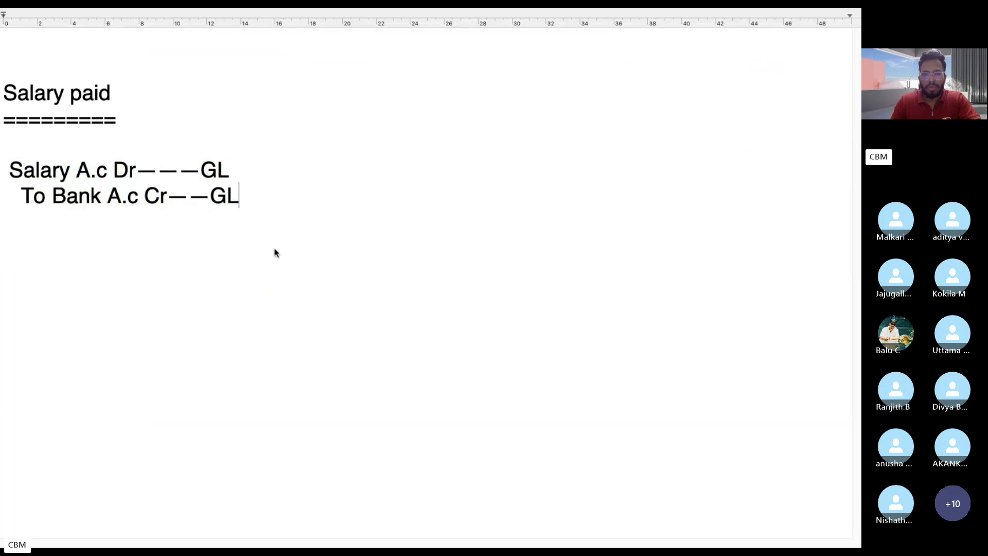
shift+click(6, 176)
click(172, 239)
drag(246, 205, 1, 180)
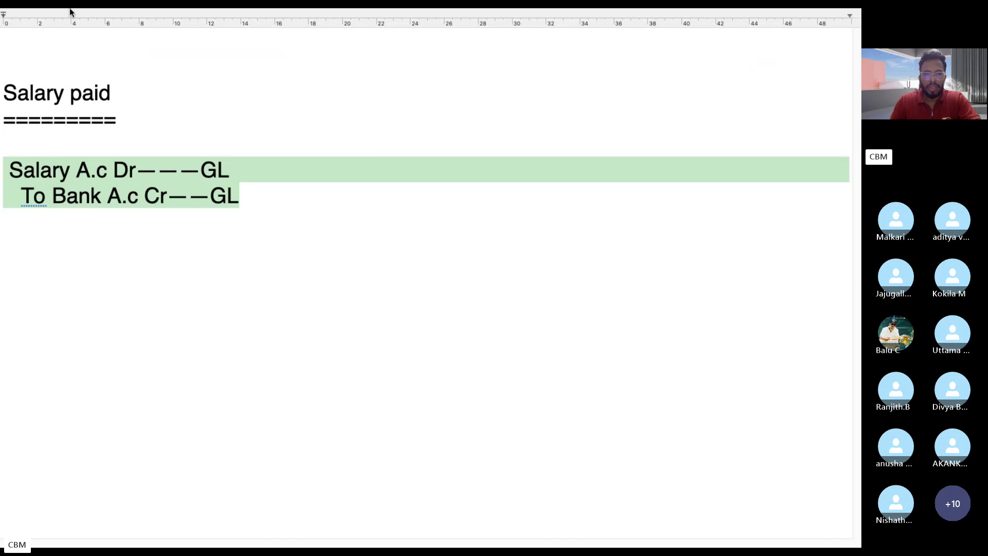
mouse_move(72, 11)
click(32, 29)
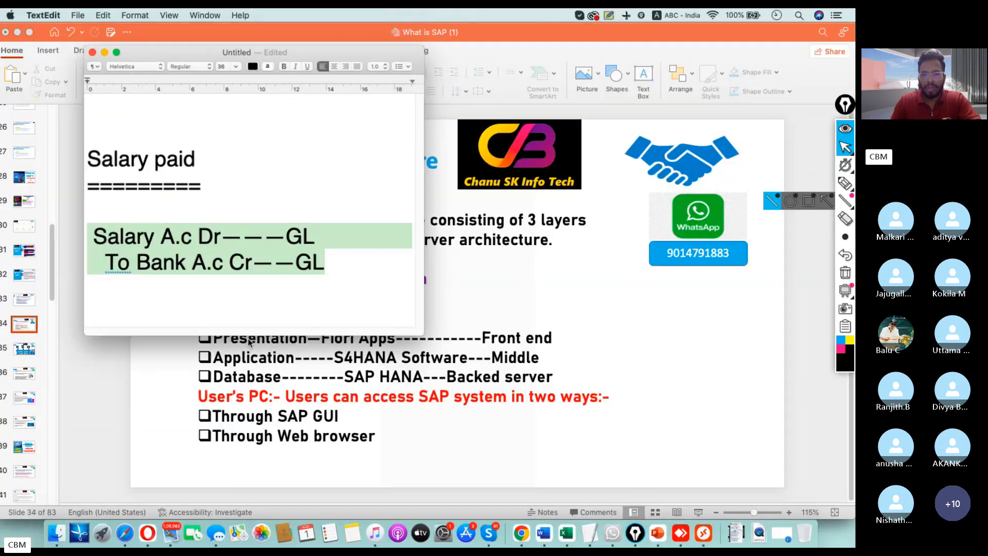
Switch to the SAP R/3 Architecture slide in PowerPoint and highlight the "Through SAP GUI" access option.
click(452, 425)
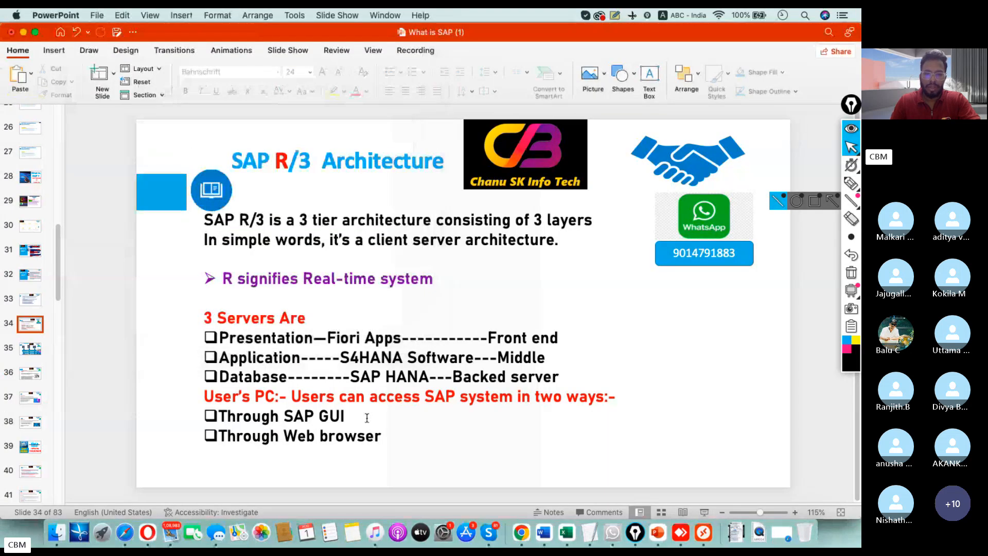
drag(453, 424, 232, 420)
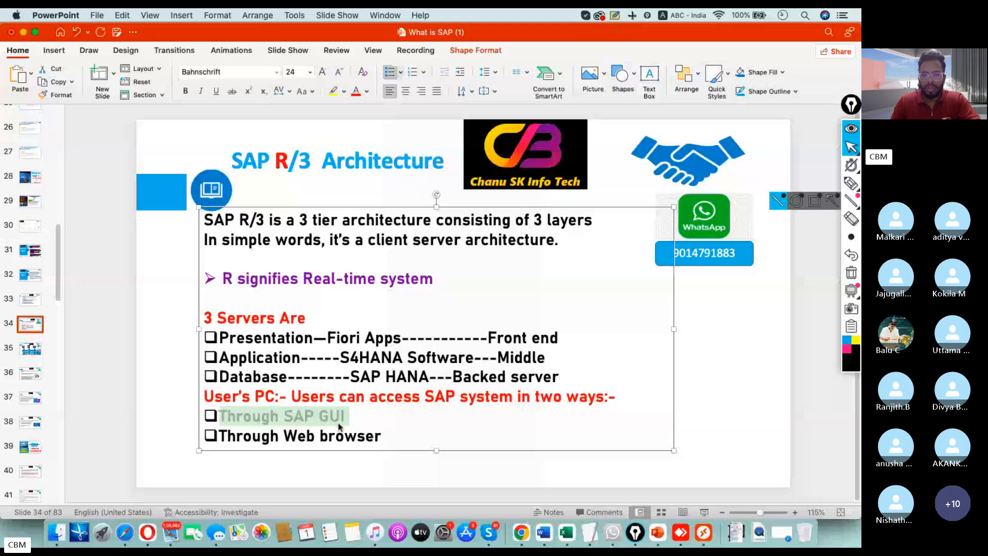
click(352, 414)
drag(344, 417, 239, 415)
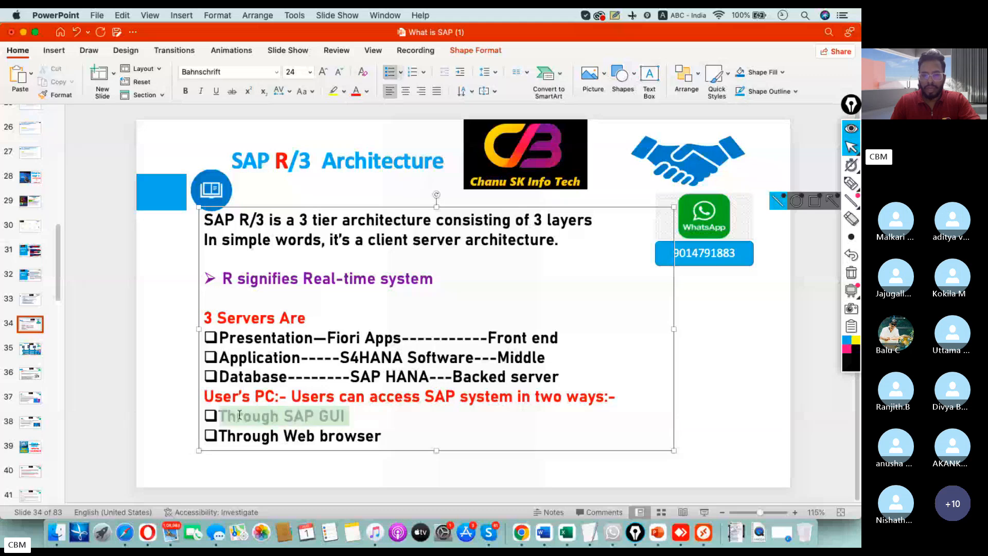
click(379, 464)
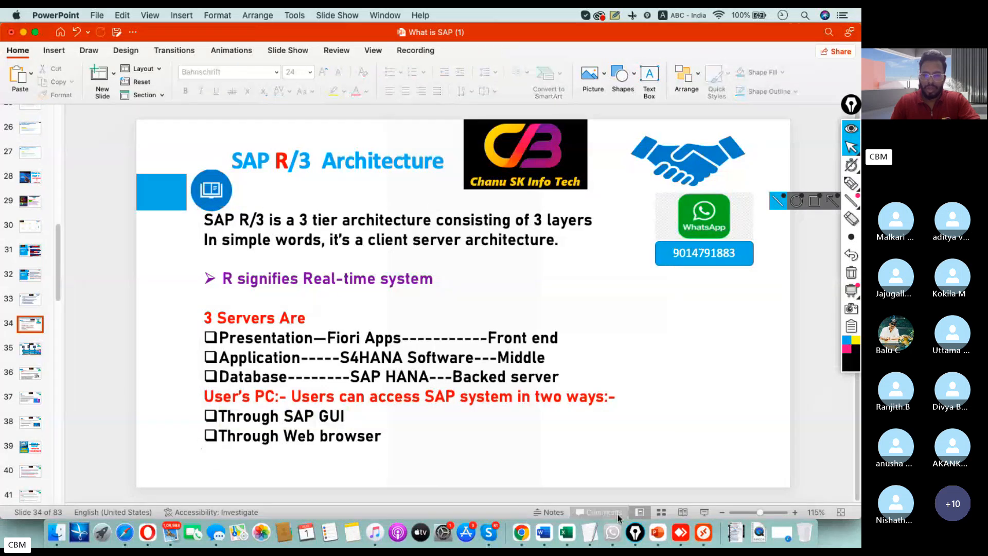
click(715, 507)
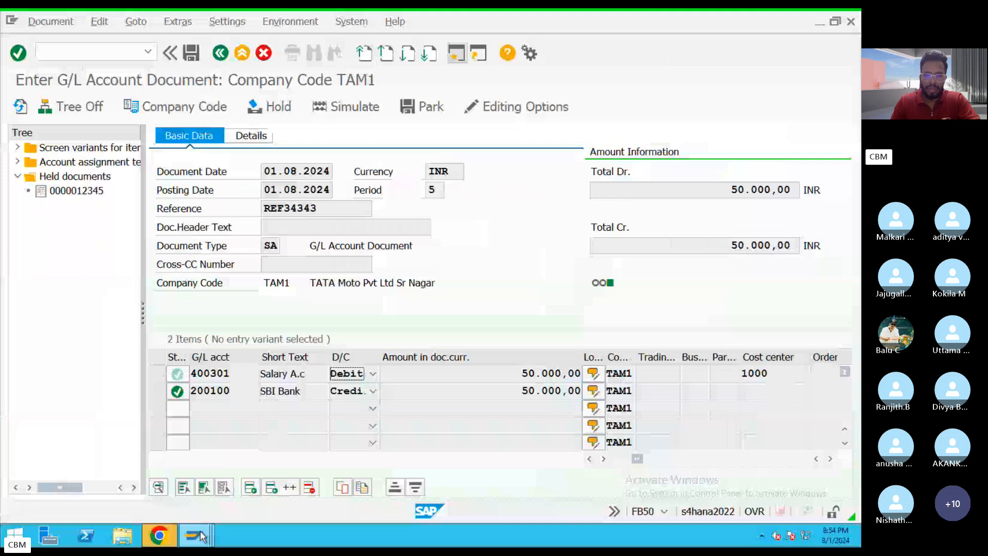
click(201, 537)
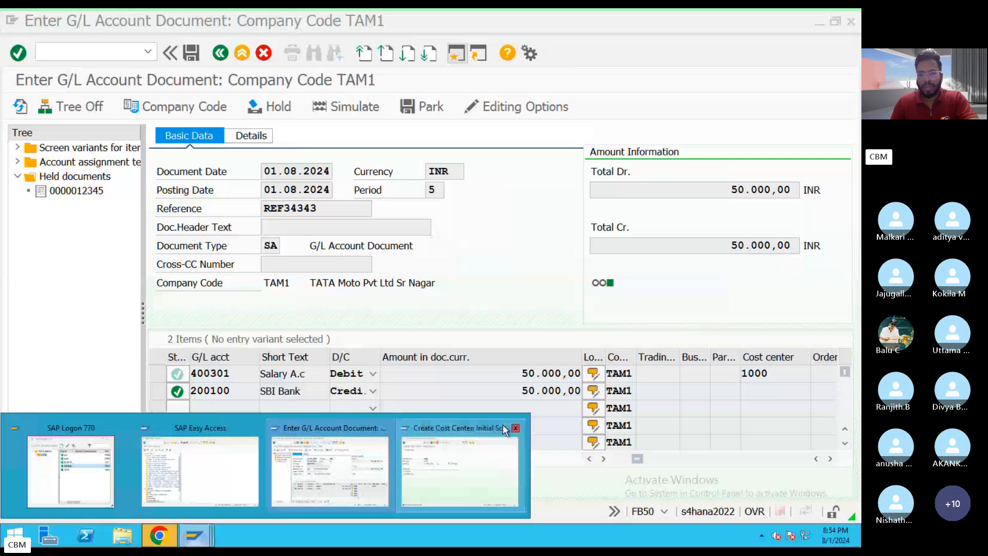
key(ctrl+Left)
key(ctrl+Right)
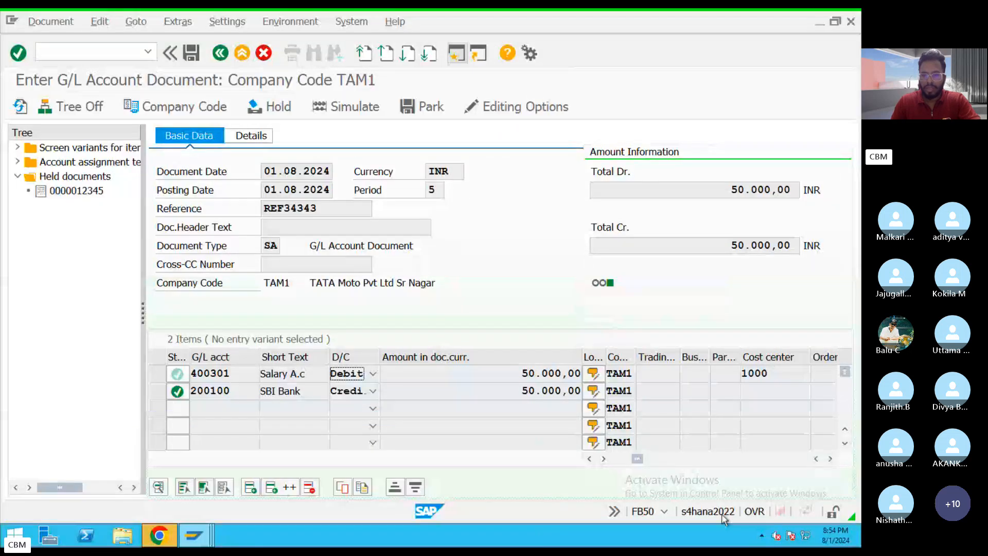
click(666, 512)
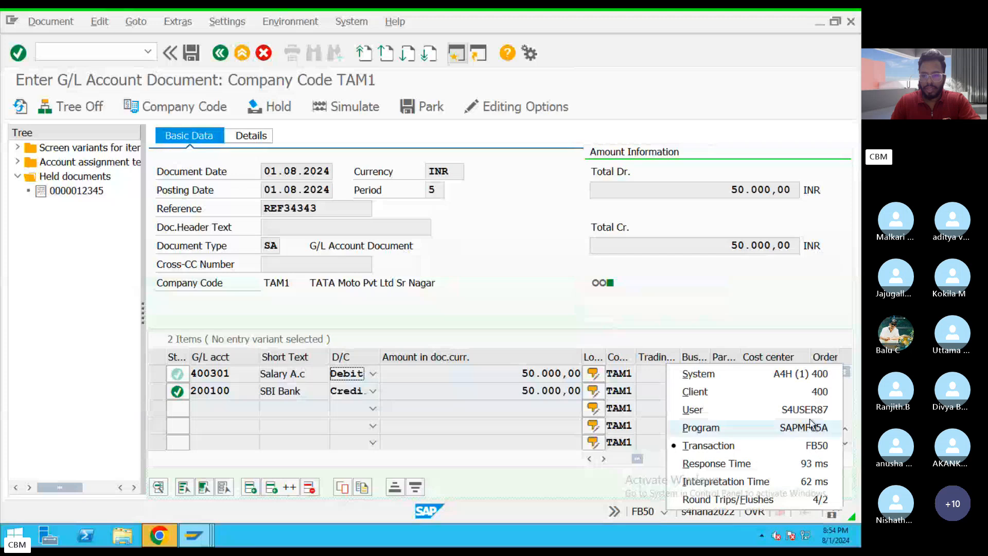
click(726, 519)
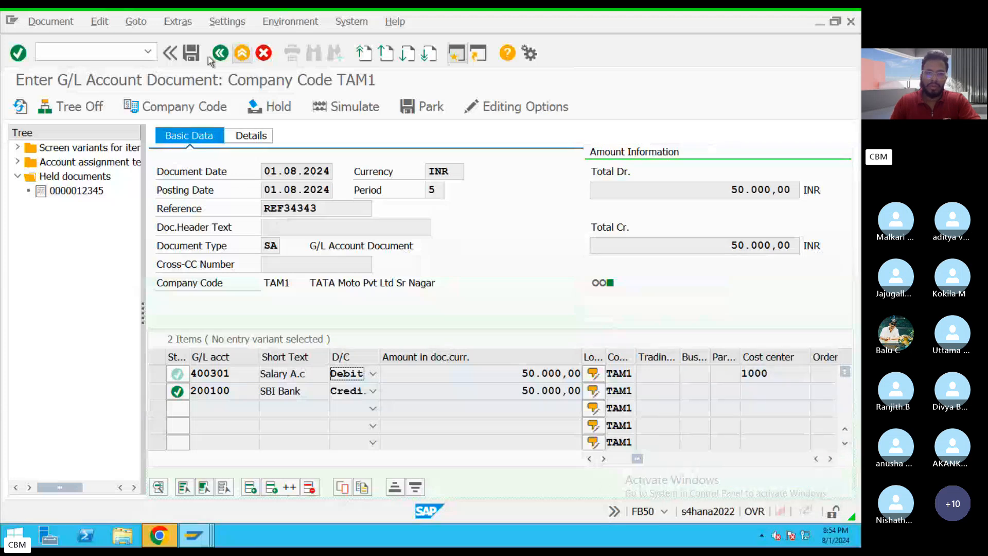
Leave the FB50 document entry with /n and return to the SAP Easy Access screen.
click(86, 55)
text(/n)
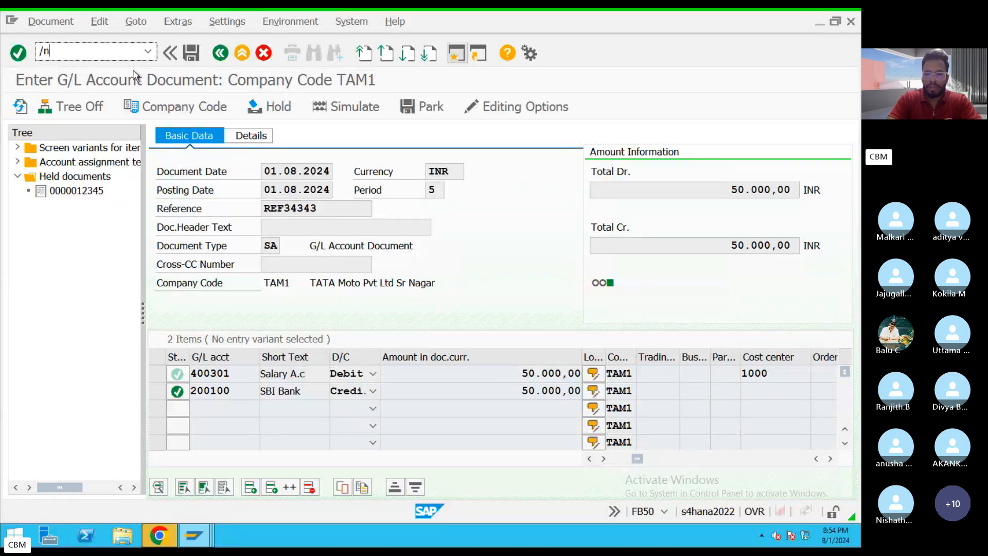
key(Return)
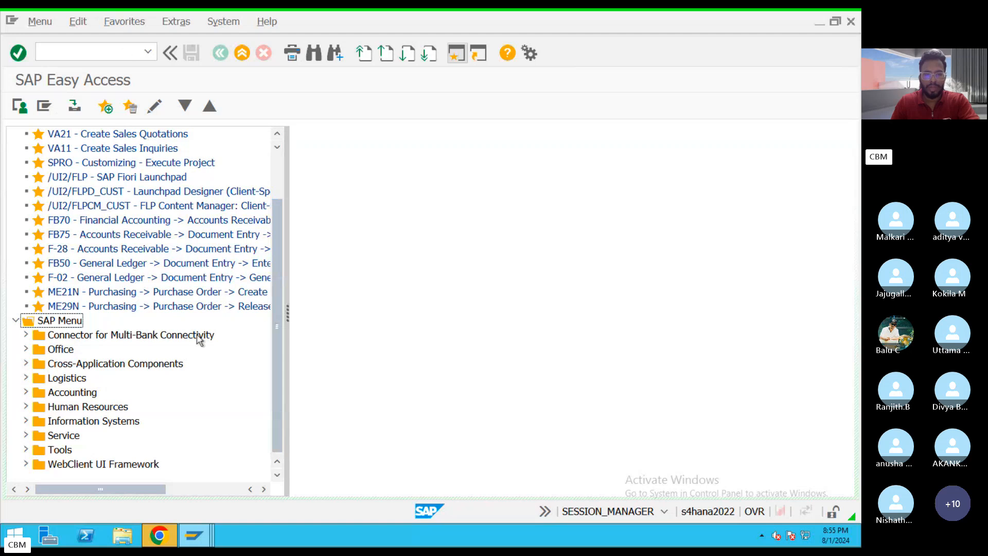
Point out the Presentation—Fiori Apps front-end line on the PowerPoint architecture slide and return to SAP Easy Access.
key(ctrl+Left)
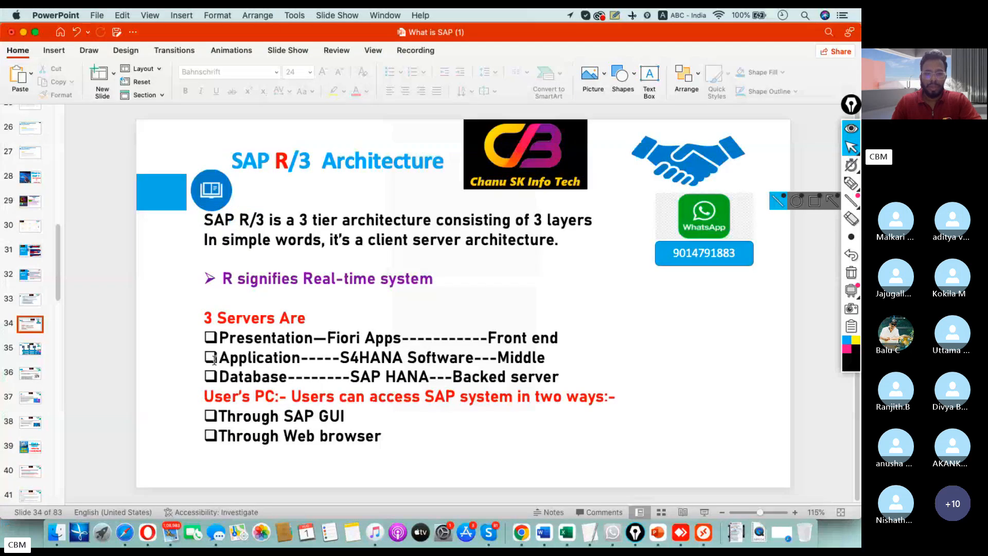
drag(220, 338, 517, 337)
key(ctrl+Right)
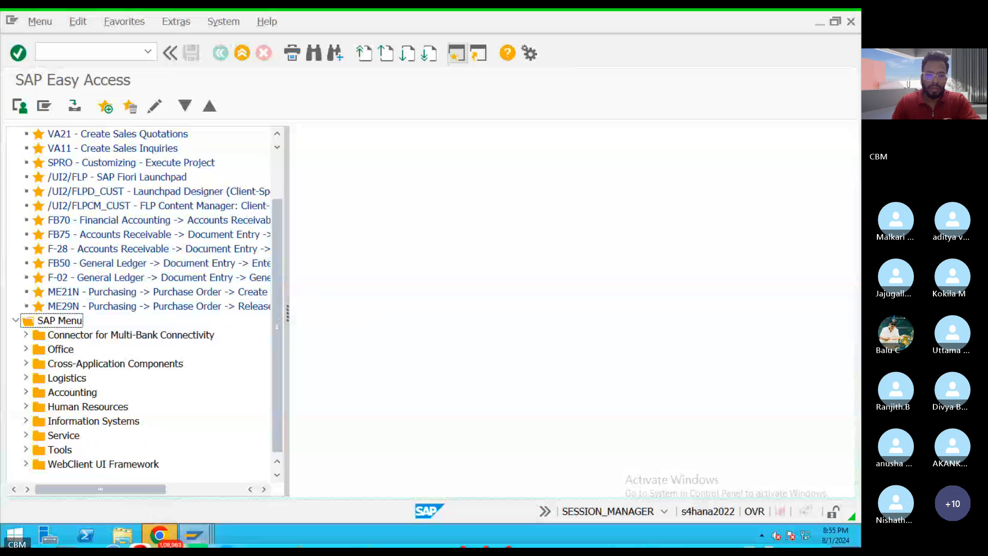
Launch the SAP Fiori Launchpad (/UI2/FLP) from the SAP Easy Access favorites and allow access to its web address.
mouse_move(208, 544)
click(326, 470)
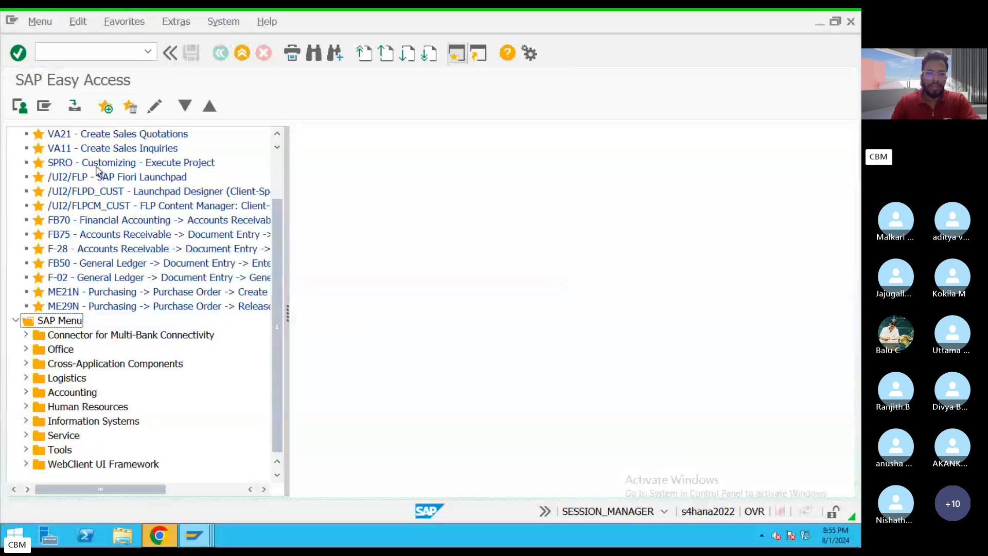
double_click(114, 181)
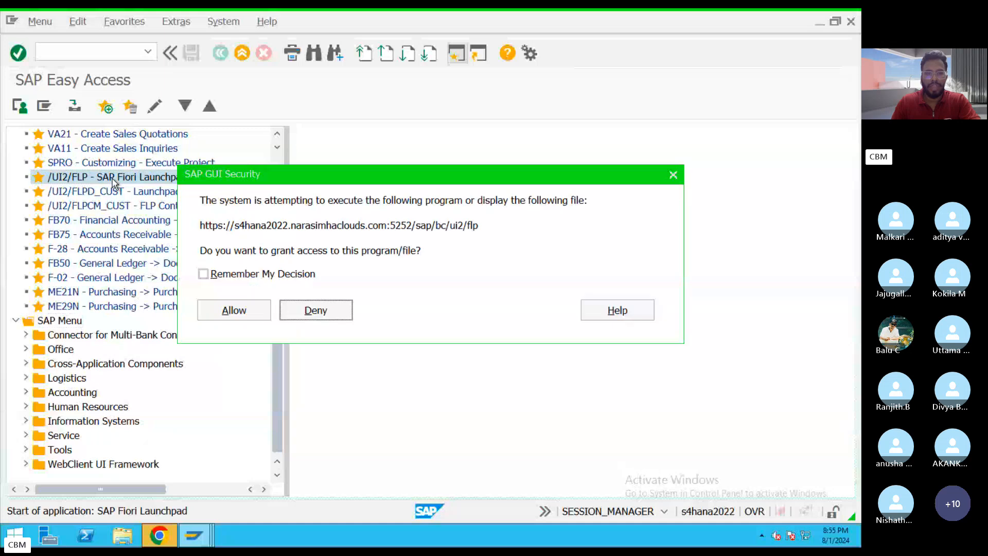
click(234, 319)
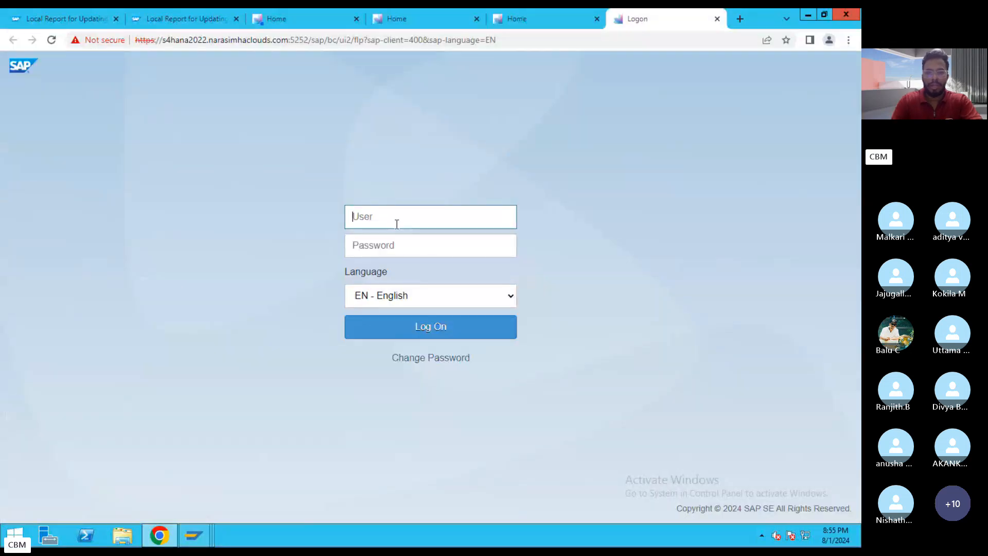
Switch to the already logged-on Fiori Home page, then cancel the sign-in prompt and close the authentication message.
click(546, 16)
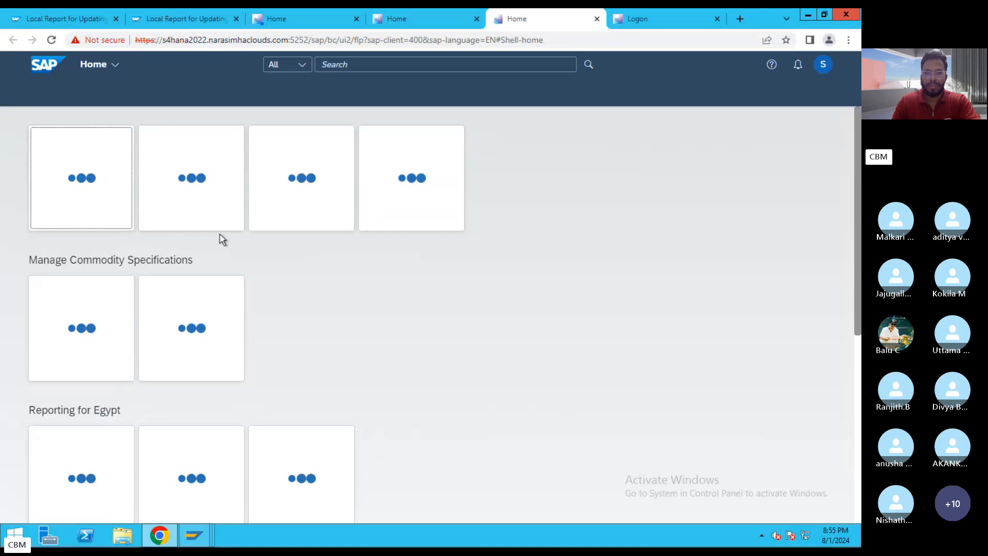
scroll(267, 355, down, 2)
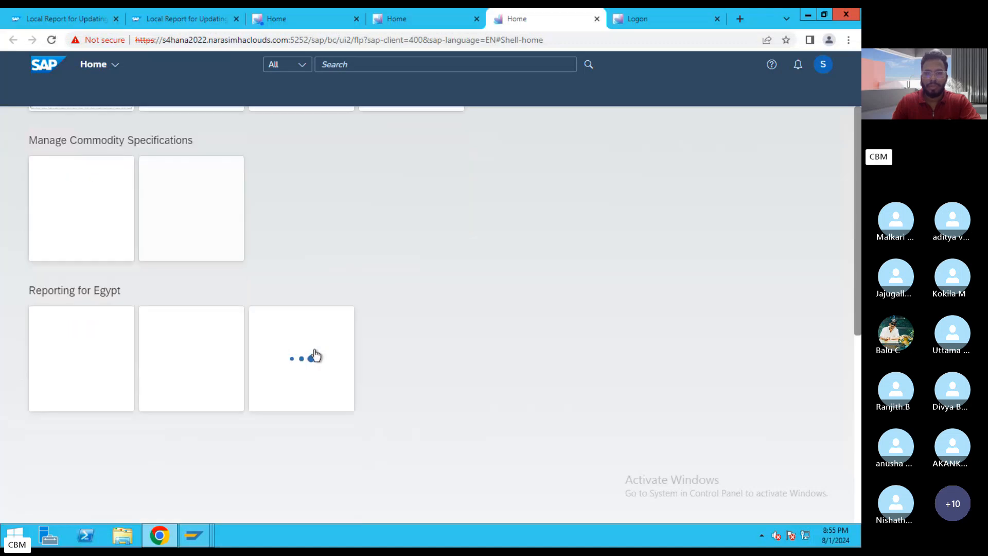
scroll(315, 353, up, 2)
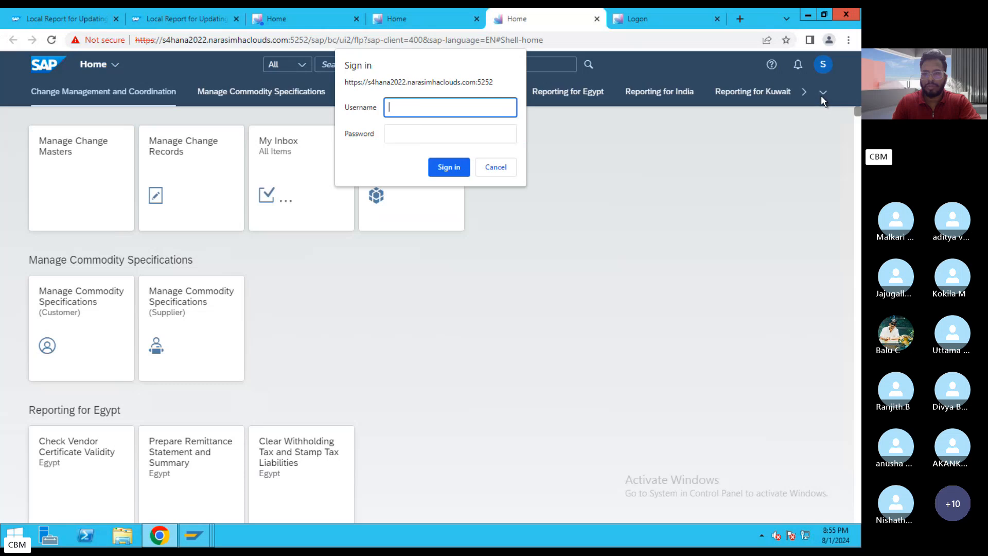
click(508, 167)
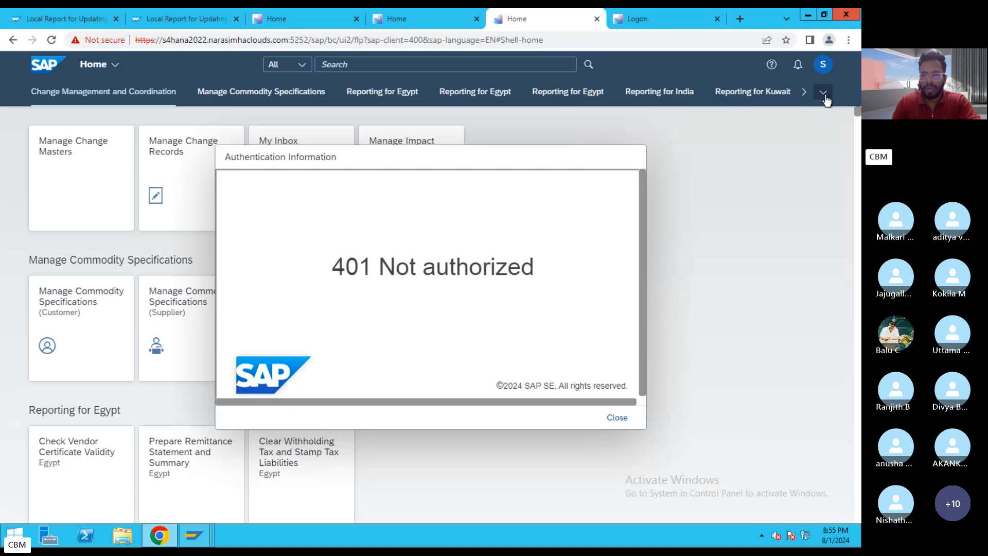
click(627, 421)
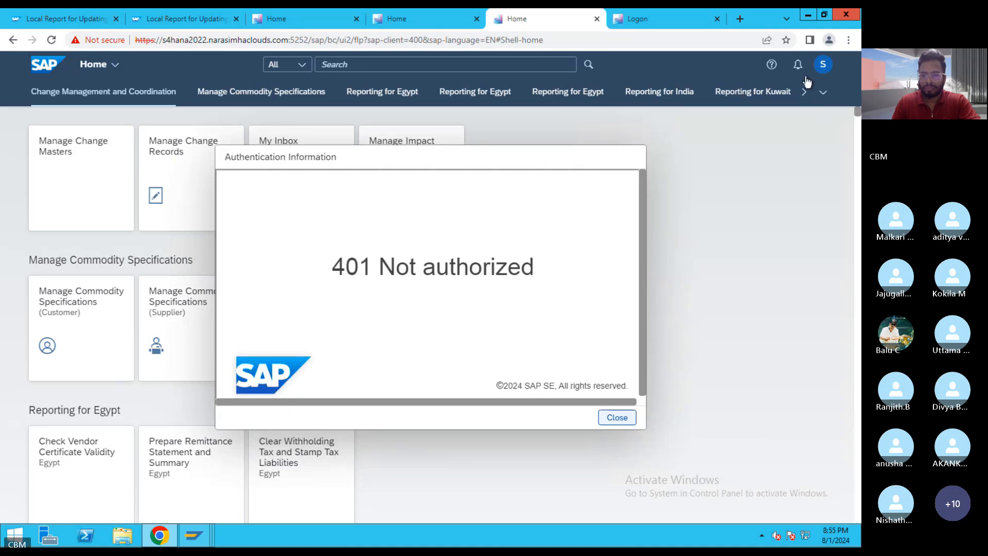
Show the Journal Entries app group on the Fiori Home page, dismissing the sign-in prompt and authentication message.
click(824, 94)
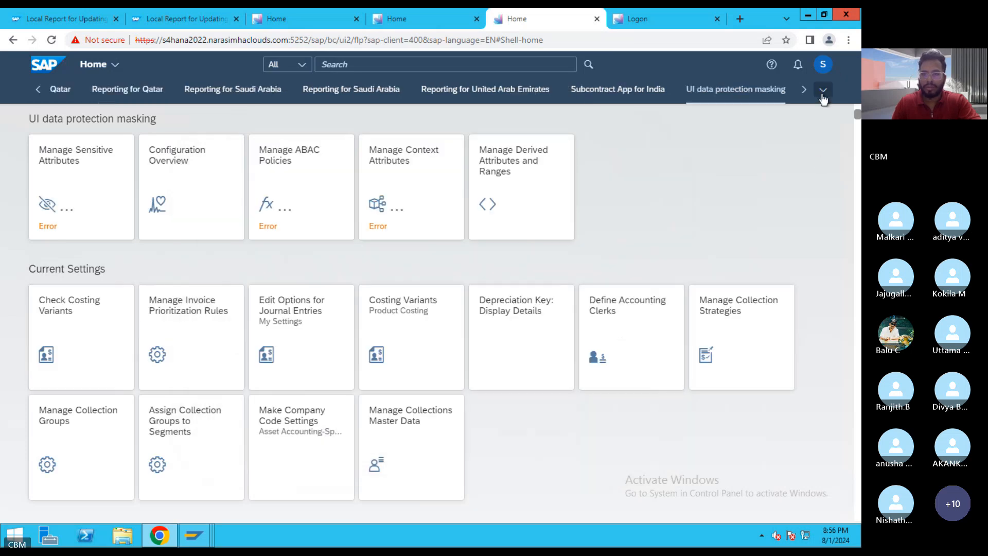
click(823, 92)
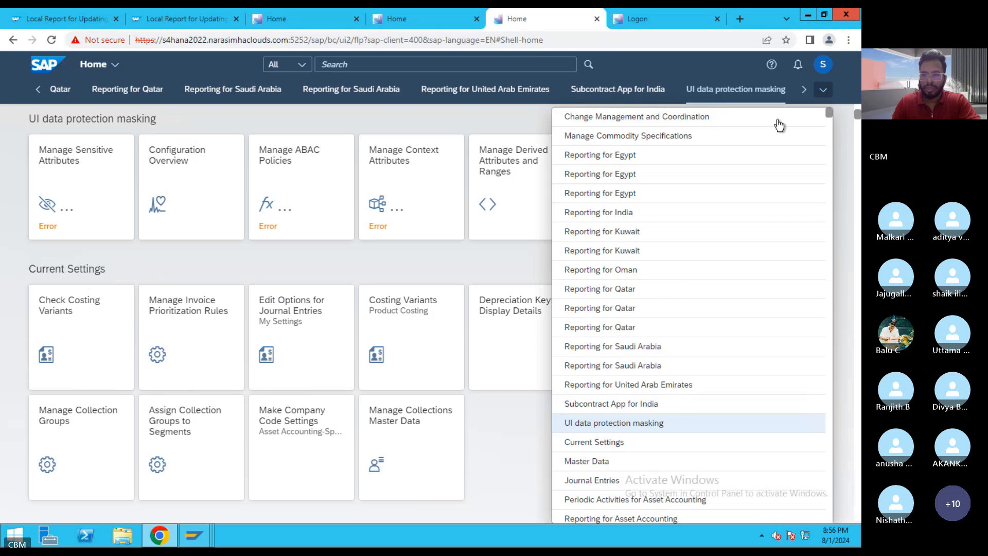
click(591, 481)
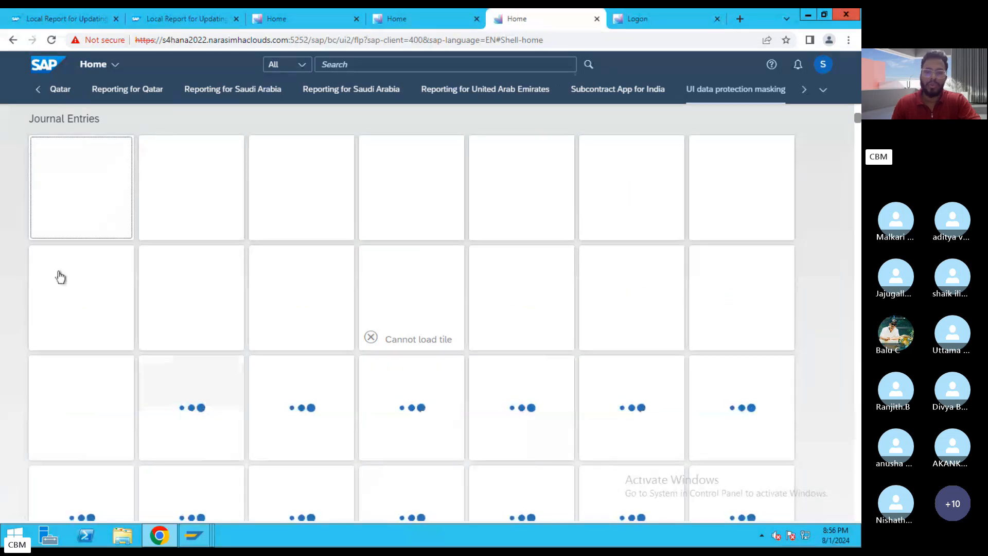
scroll(450, 284, down, 3)
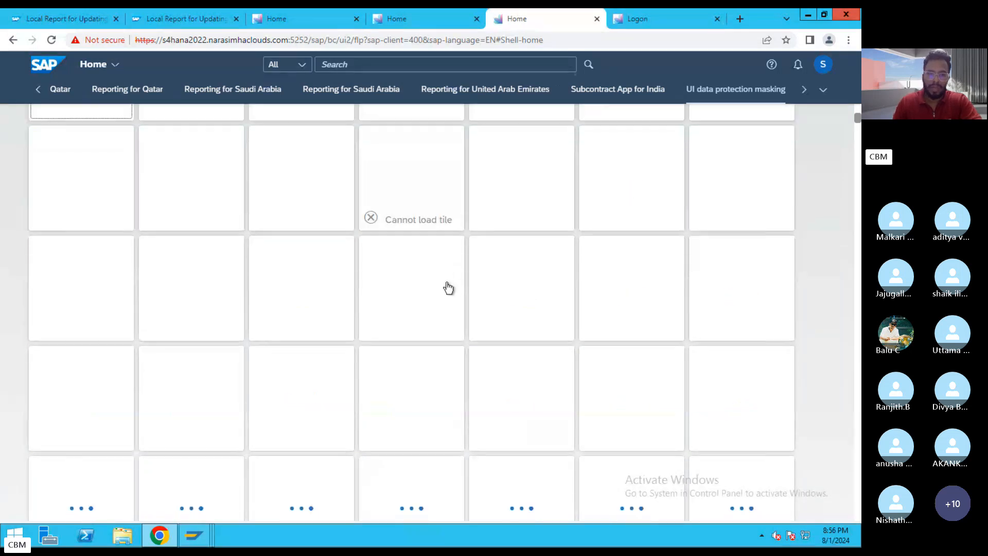
scroll(495, 300, up, 4)
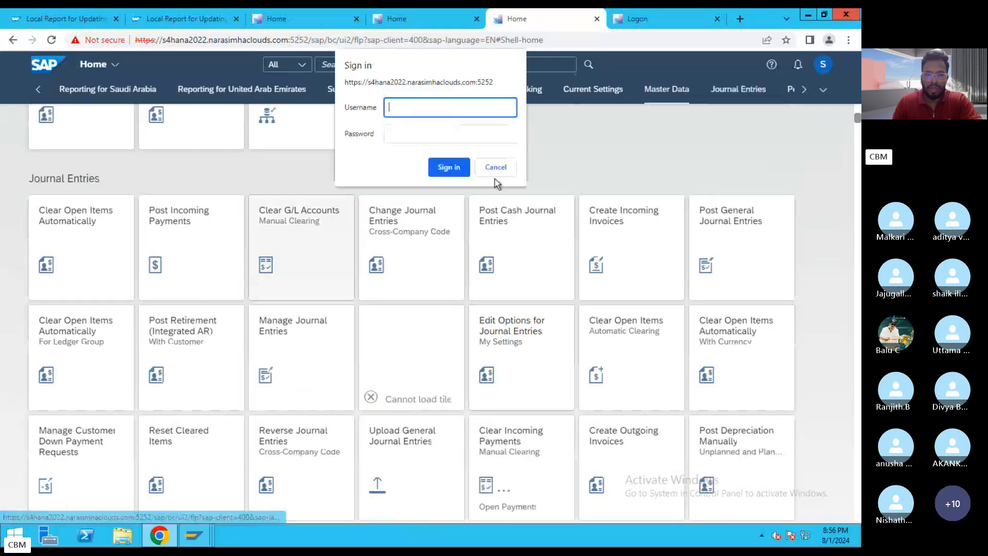
click(496, 167)
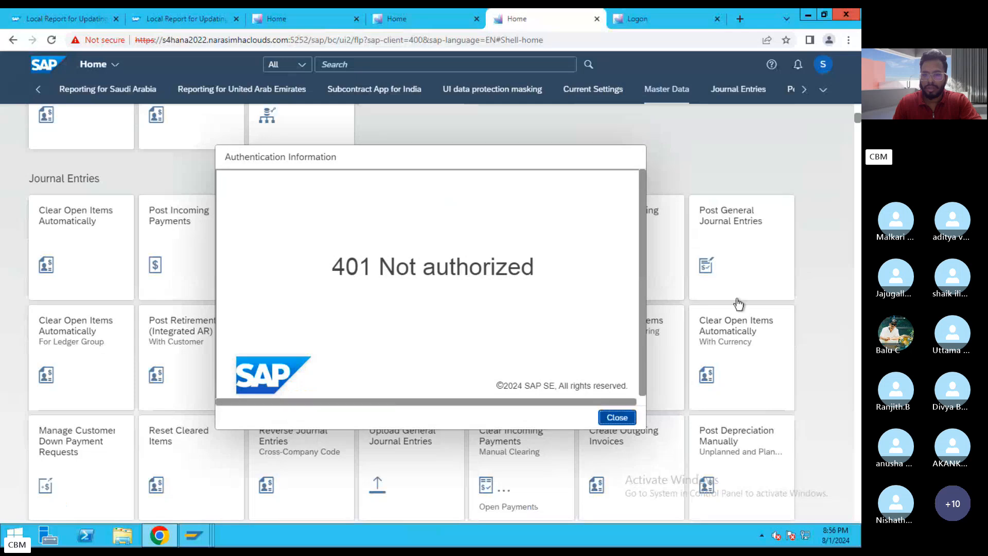
key(Return)
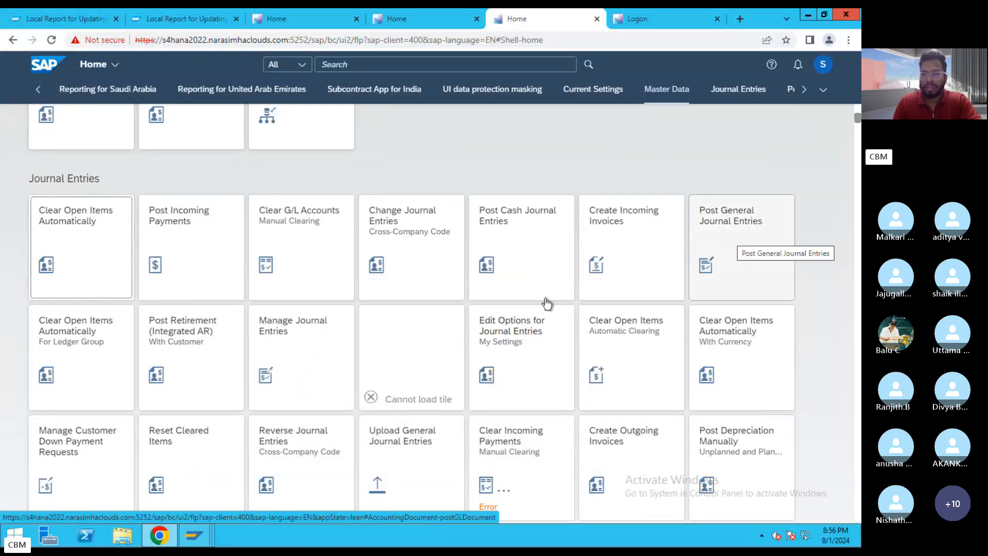
Return to SAP Easy Access, open transaction FB50 to show its entry screen, and exit the document without saving.
click(195, 535)
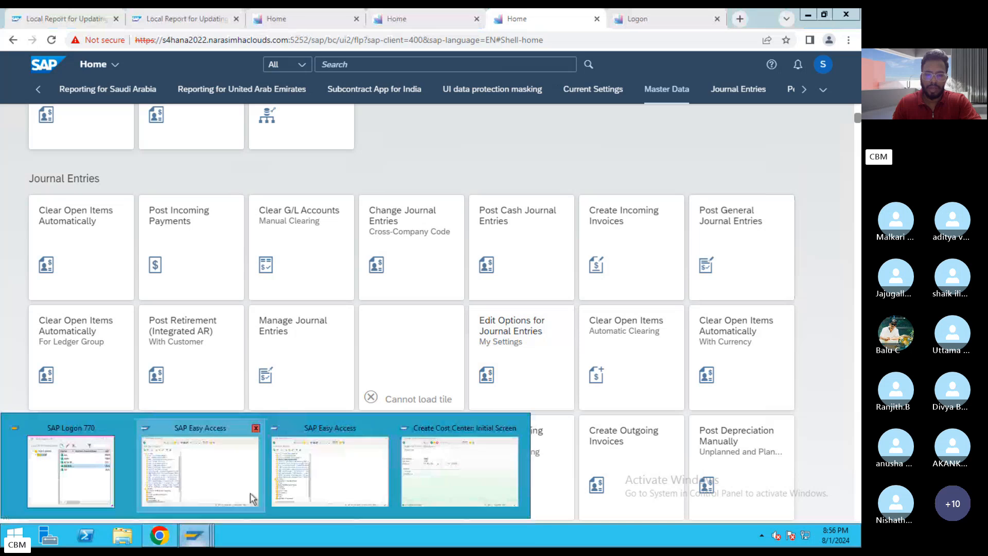
click(200, 466)
text(F)
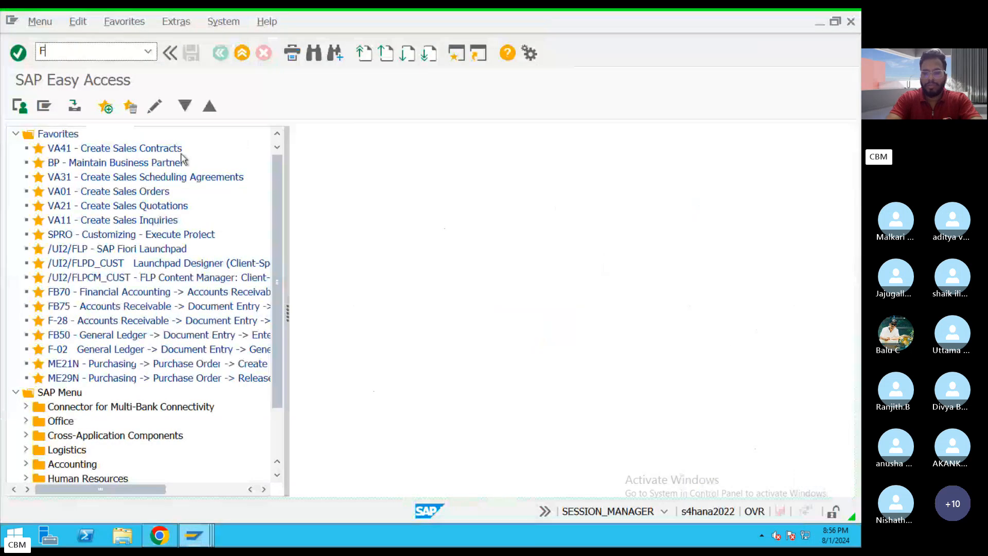
text(B50)
key(Return)
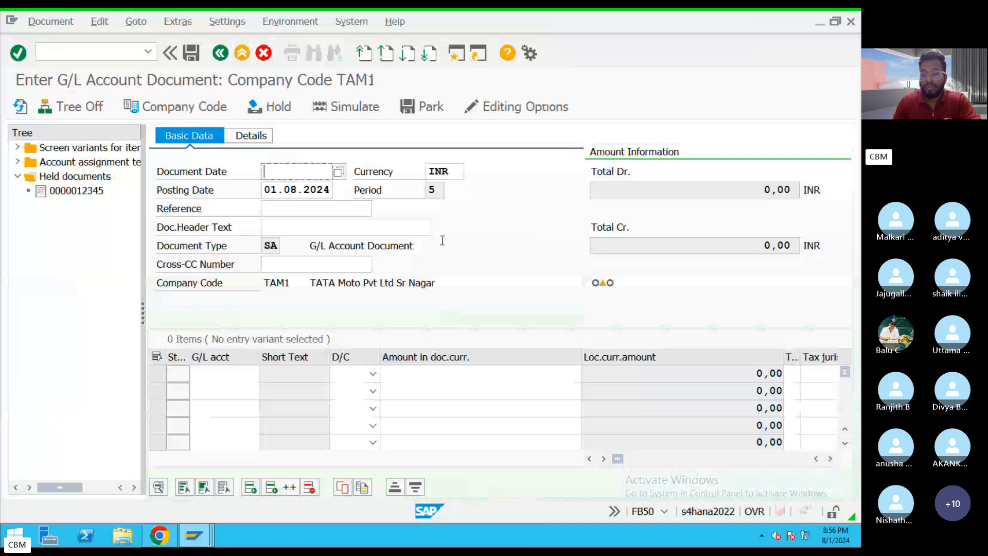
click(243, 52)
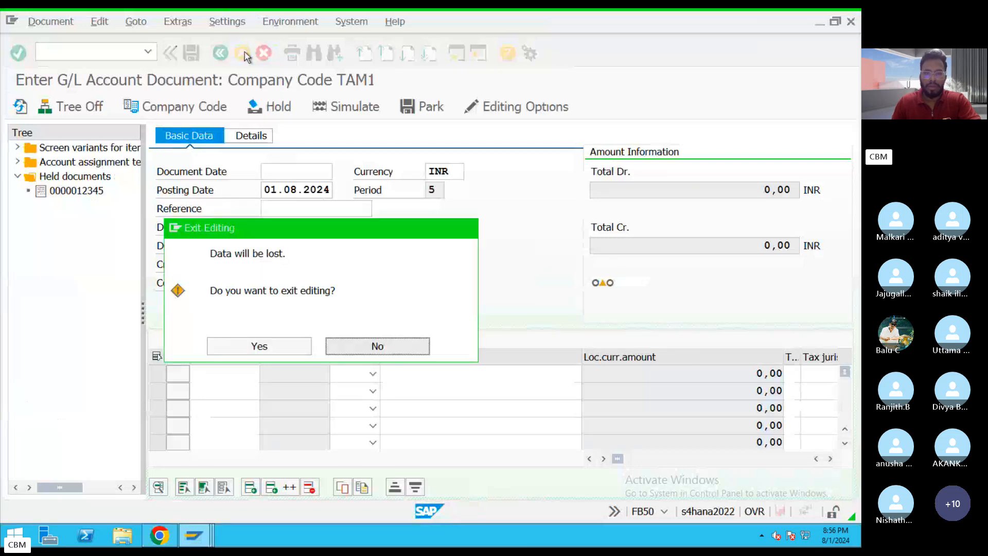
click(288, 348)
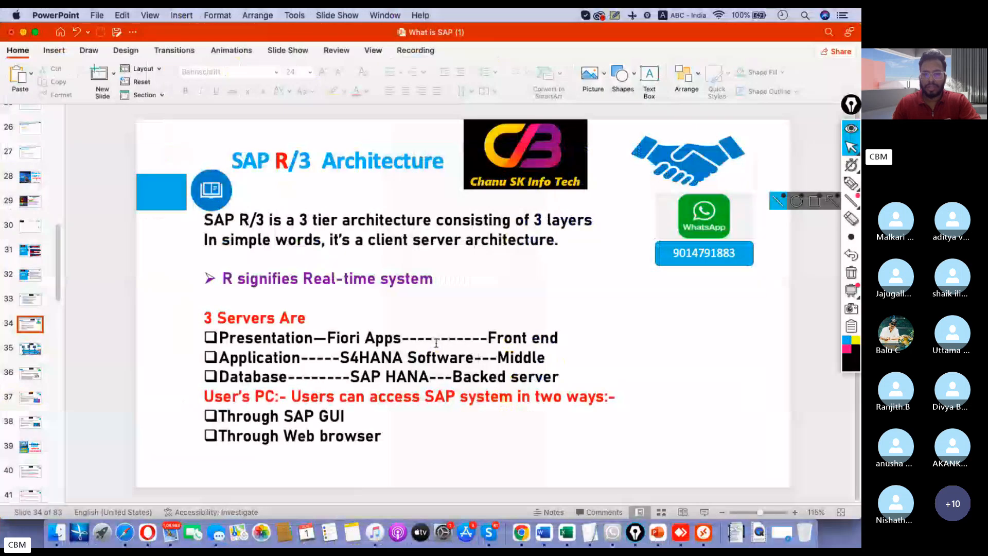
Highlight the web browser access option and Fiori Apps on the PowerPoint architecture slide, and open slide 35 with the layer diagram.
drag(400, 437, 329, 426)
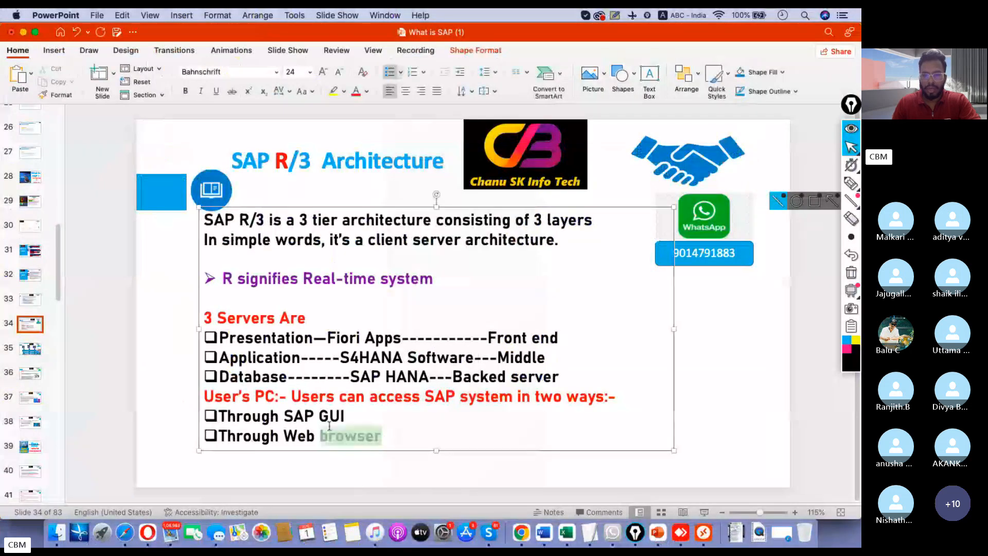
drag(410, 338, 325, 337)
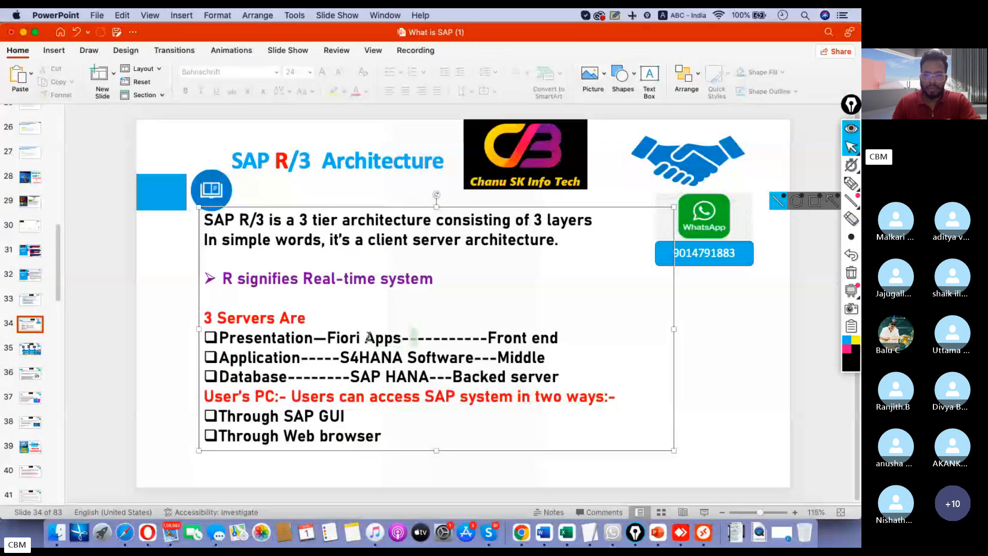
click(575, 323)
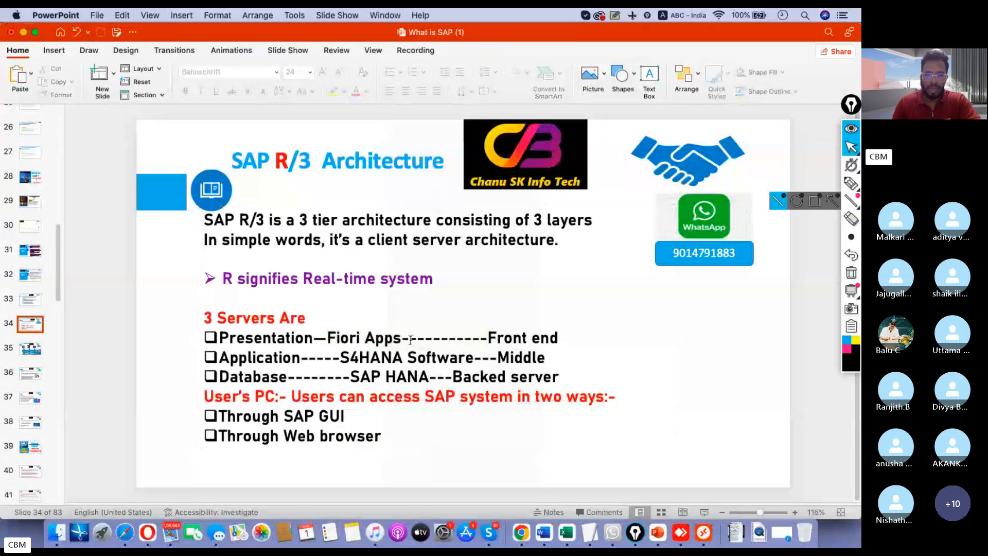
drag(407, 338, 327, 337)
click(713, 354)
click(24, 350)
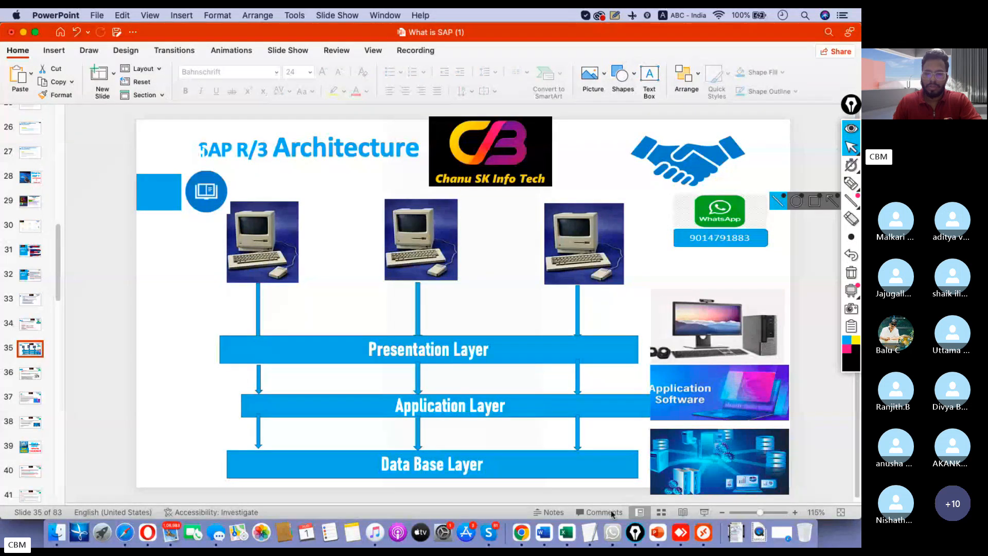
Switch to SAP Easy Access, start transaction FB50, and display the session's system details.
click(703, 532)
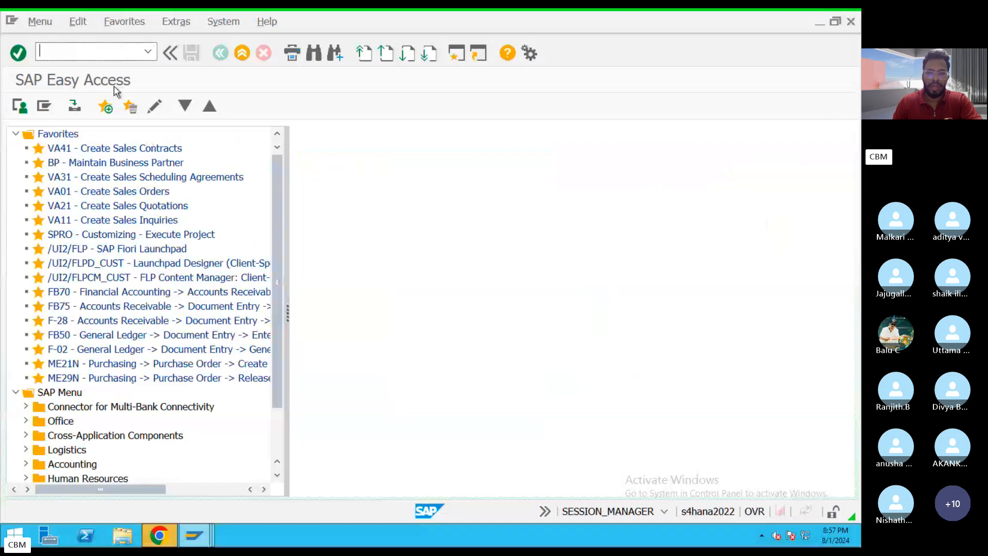
text(FB50)
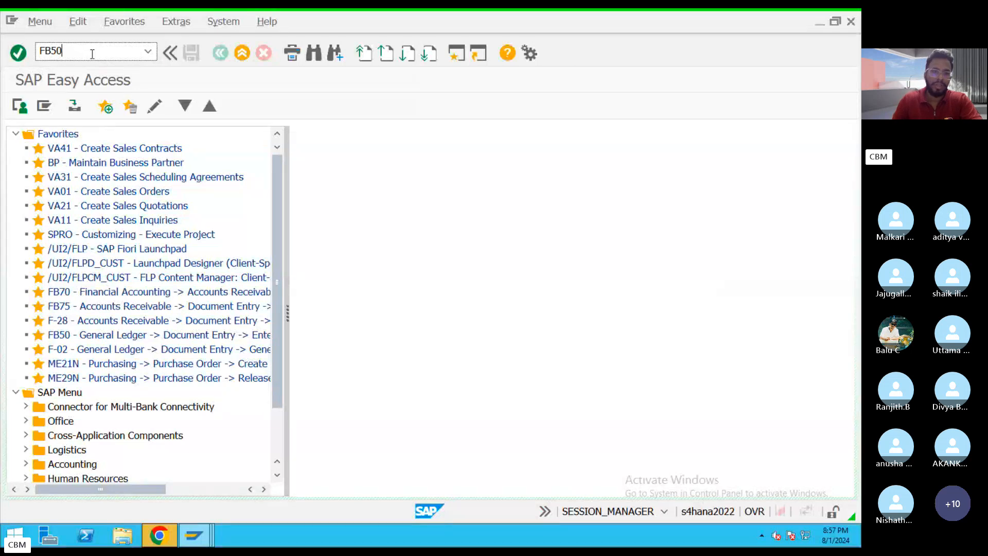
double_click(34, 51)
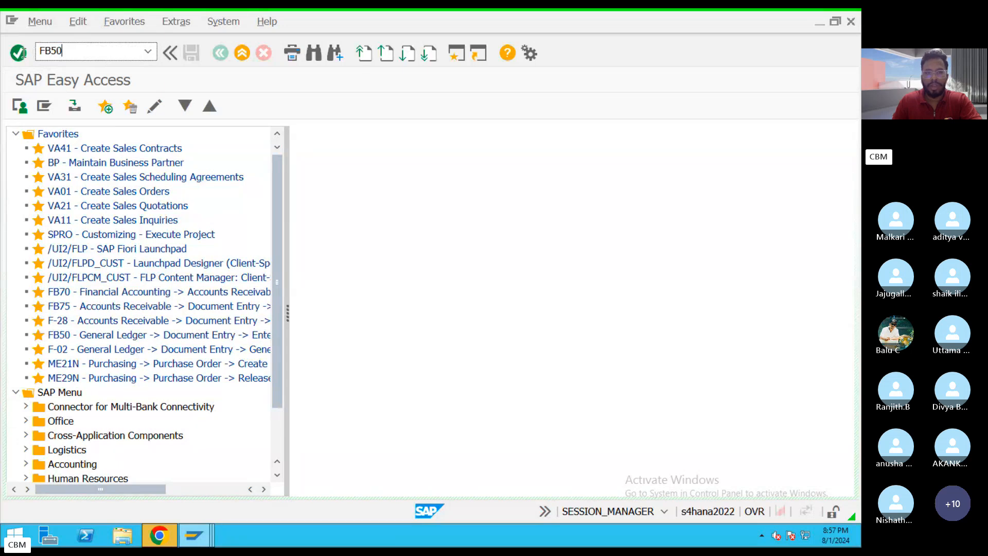
click(18, 55)
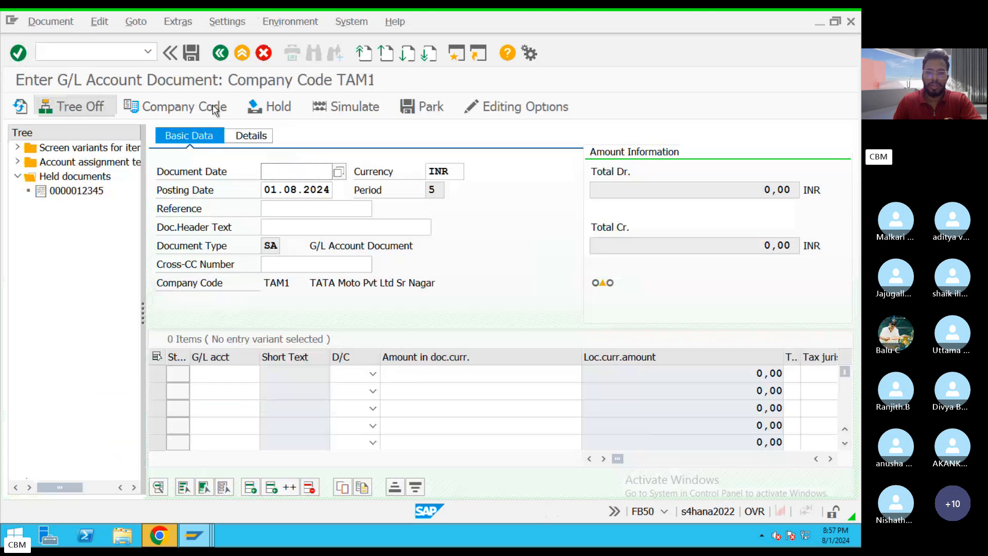
click(664, 512)
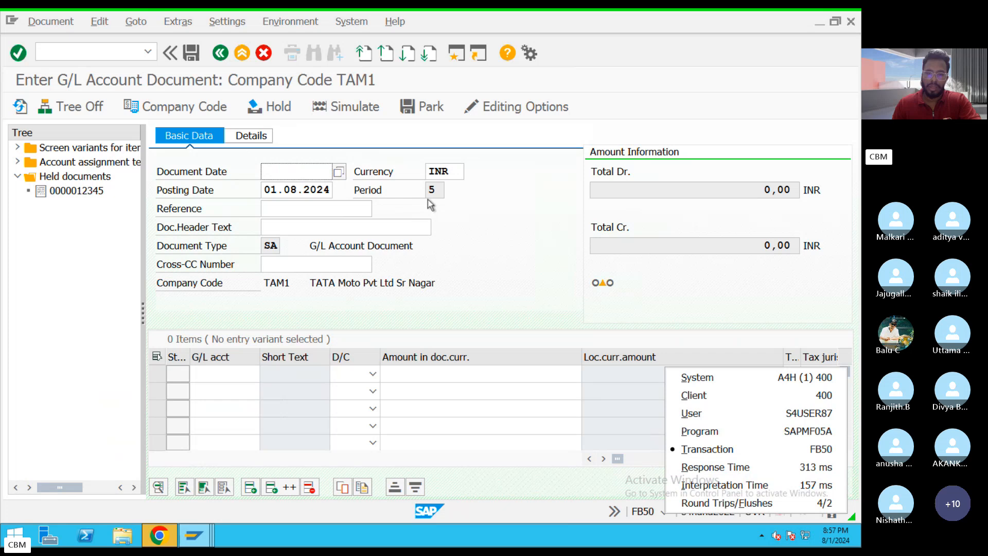
Highlight Presentation Layer on PowerPoint slide 35 and compare the layer diagram with the FB50 entry screen in SAP.
key(ctrl+Left)
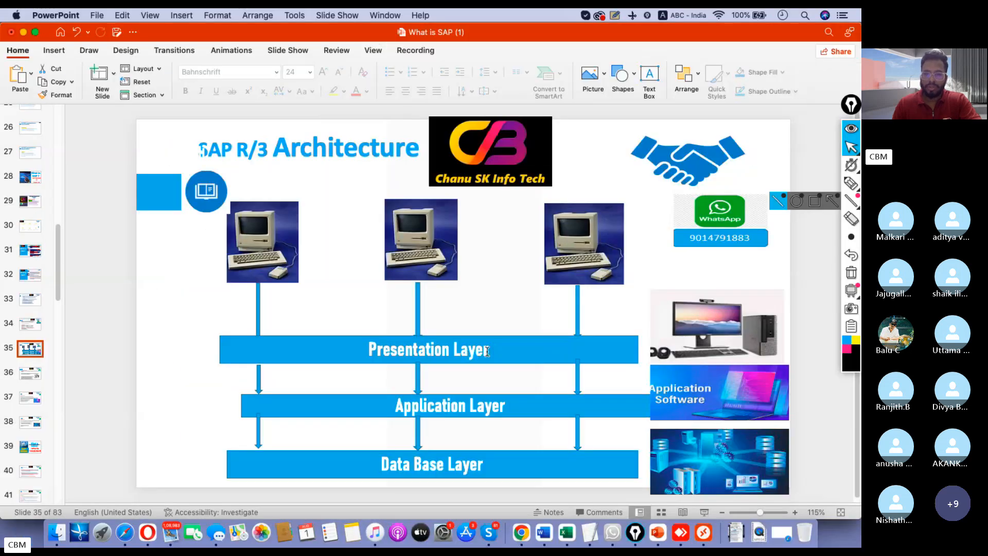
drag(372, 349, 483, 352)
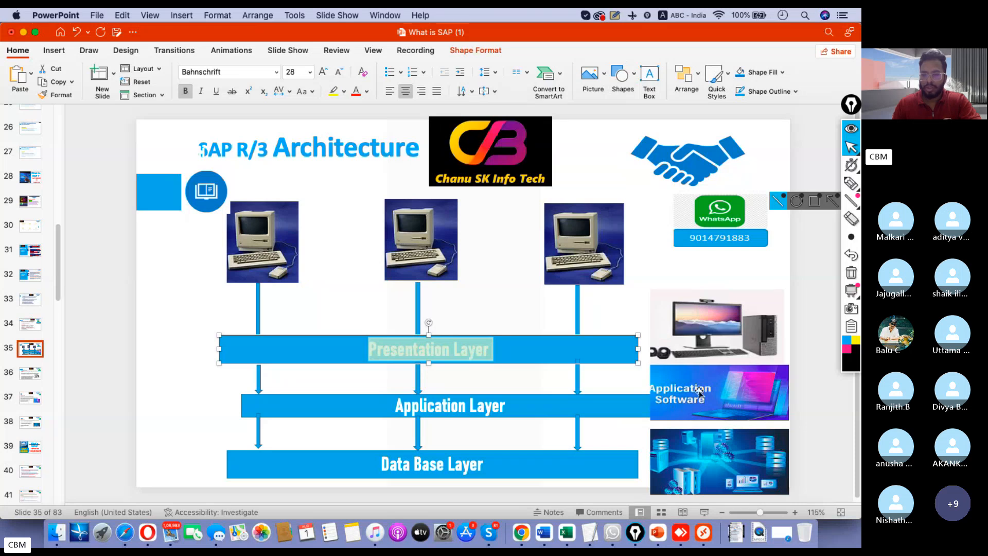
click(706, 521)
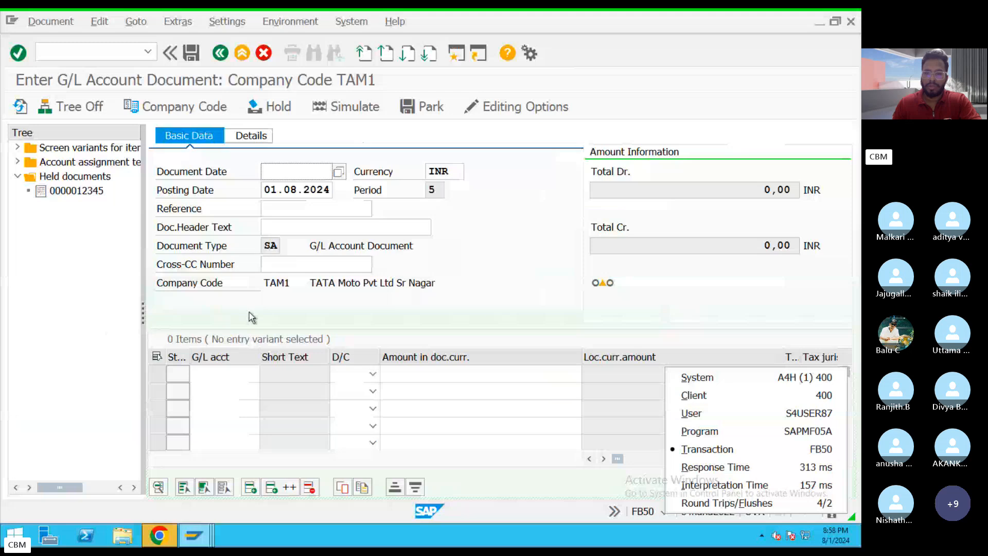
key(ctrl+Left)
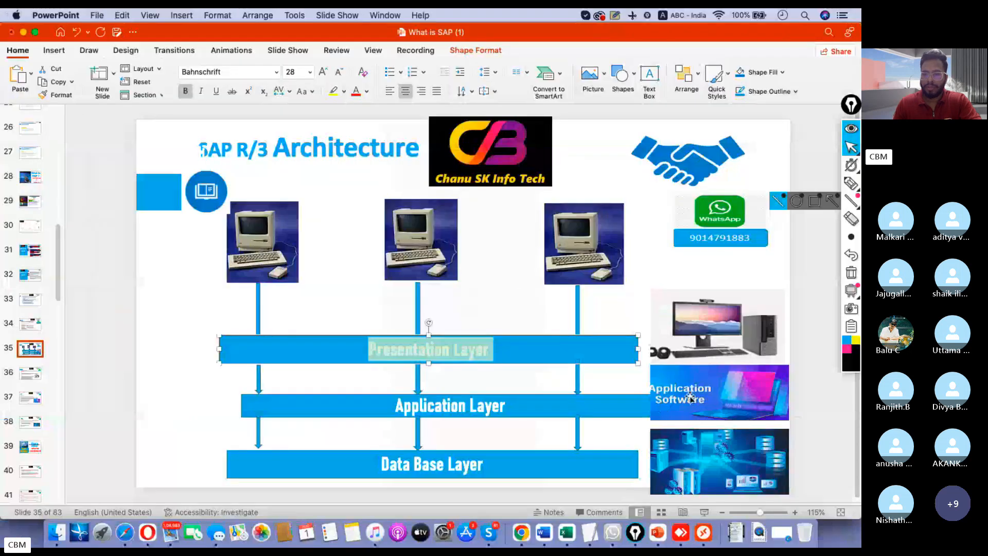
click(713, 525)
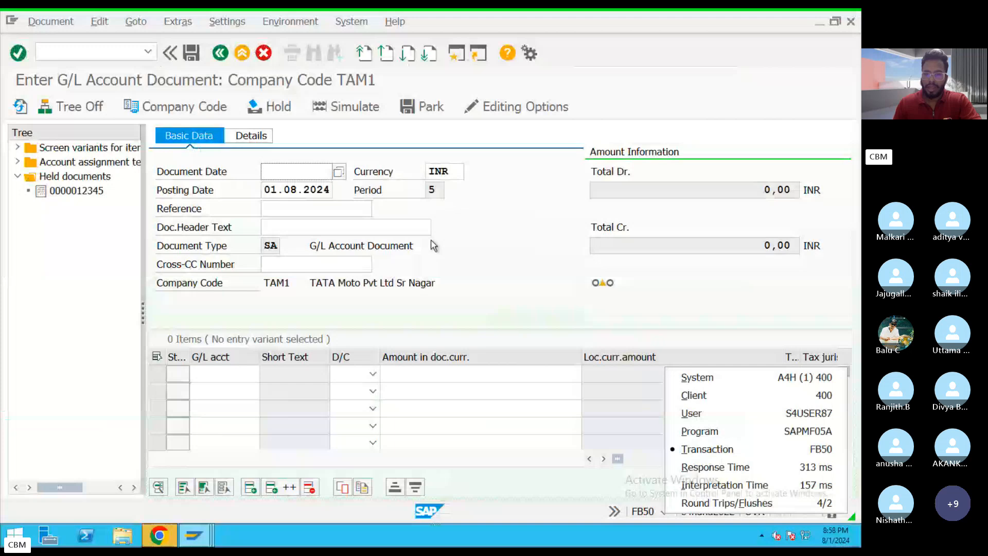
key(ctrl+Left)
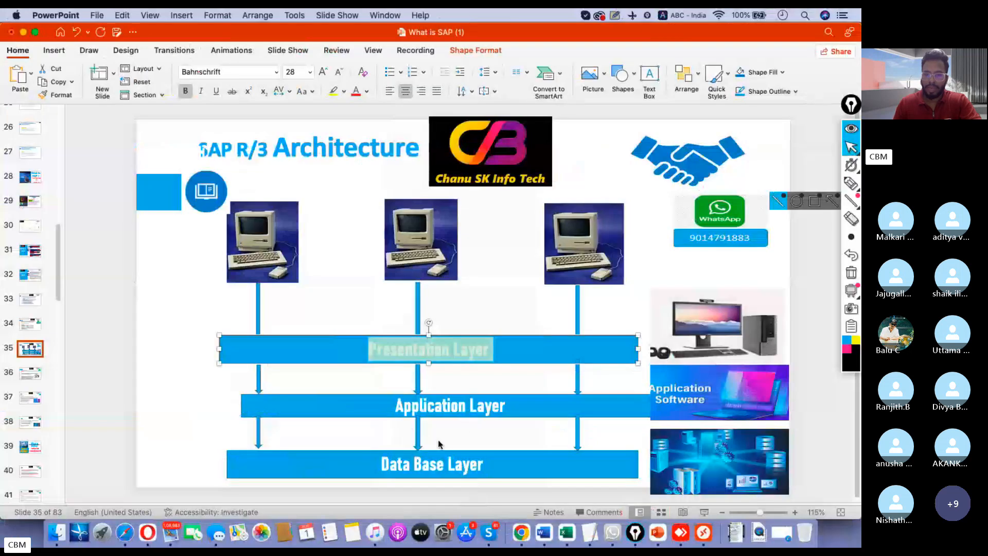
click(199, 417)
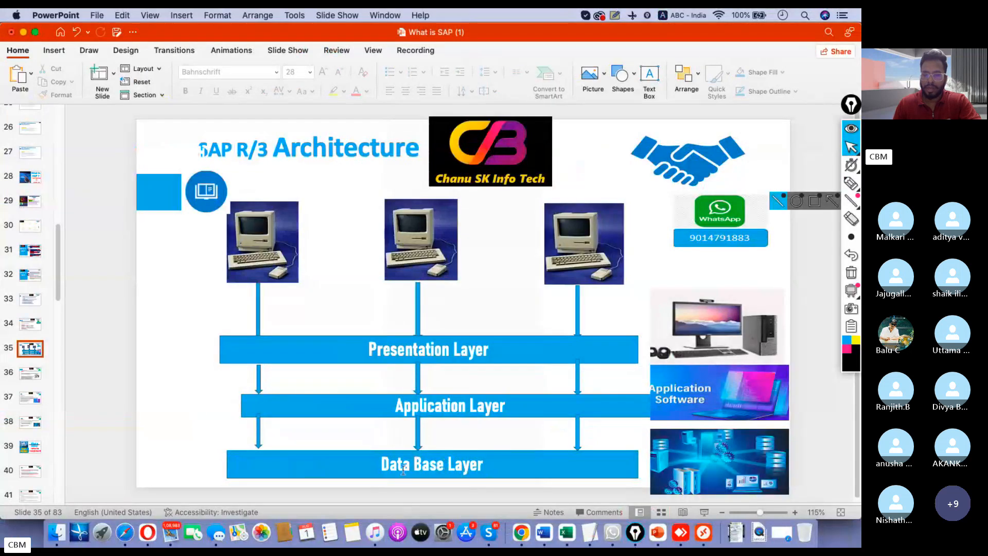